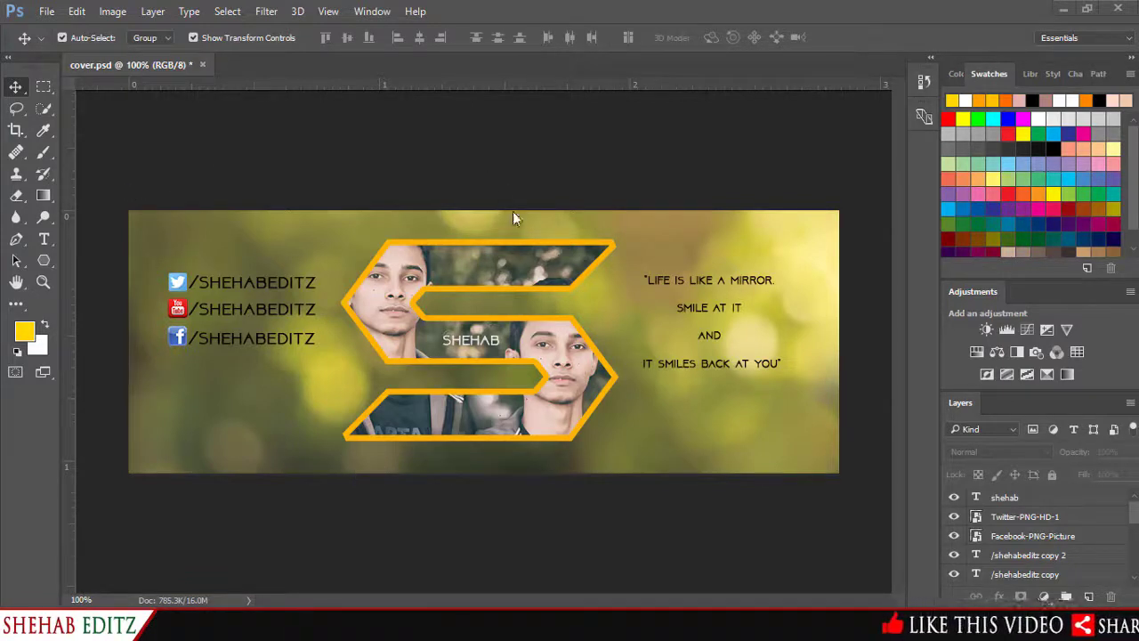
Step: Create a new 851 × 315 px document at 300 pixels/inch
{"action": "left_click", "coordinate": [47, 12]}
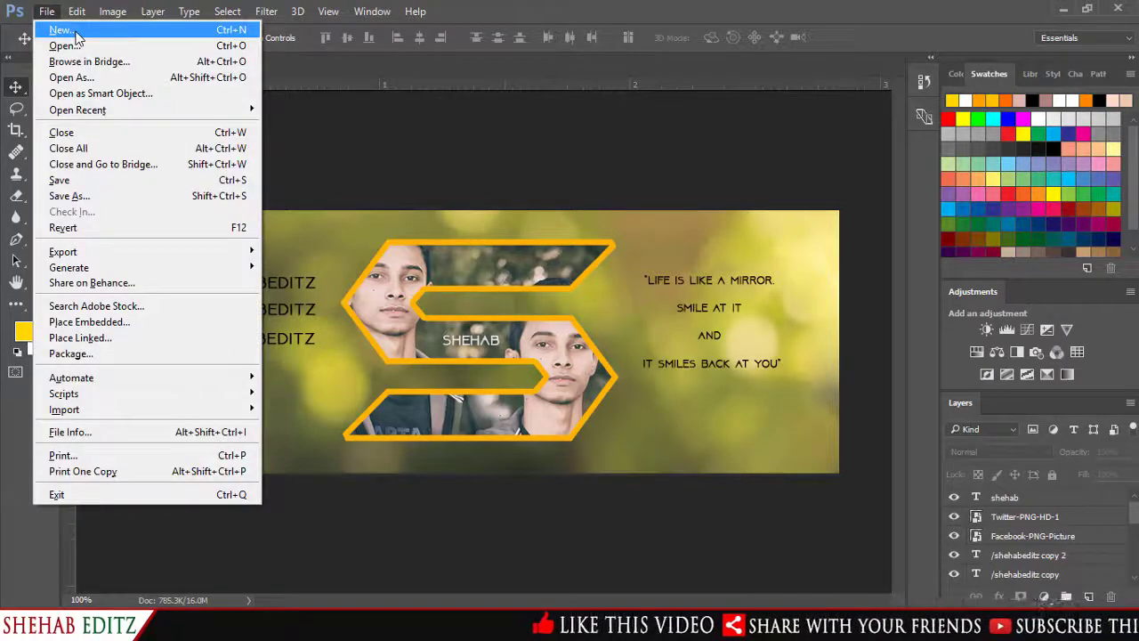
{"action": "left_click", "coordinate": [76, 34]}
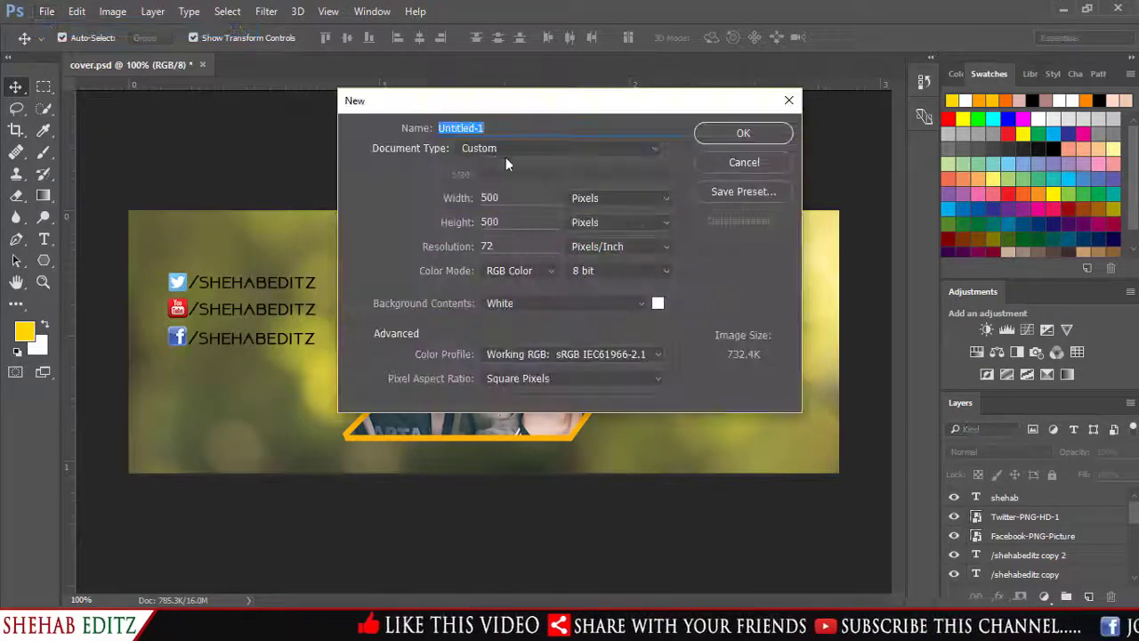
{"action": "double_click", "coordinate": [512, 200]}
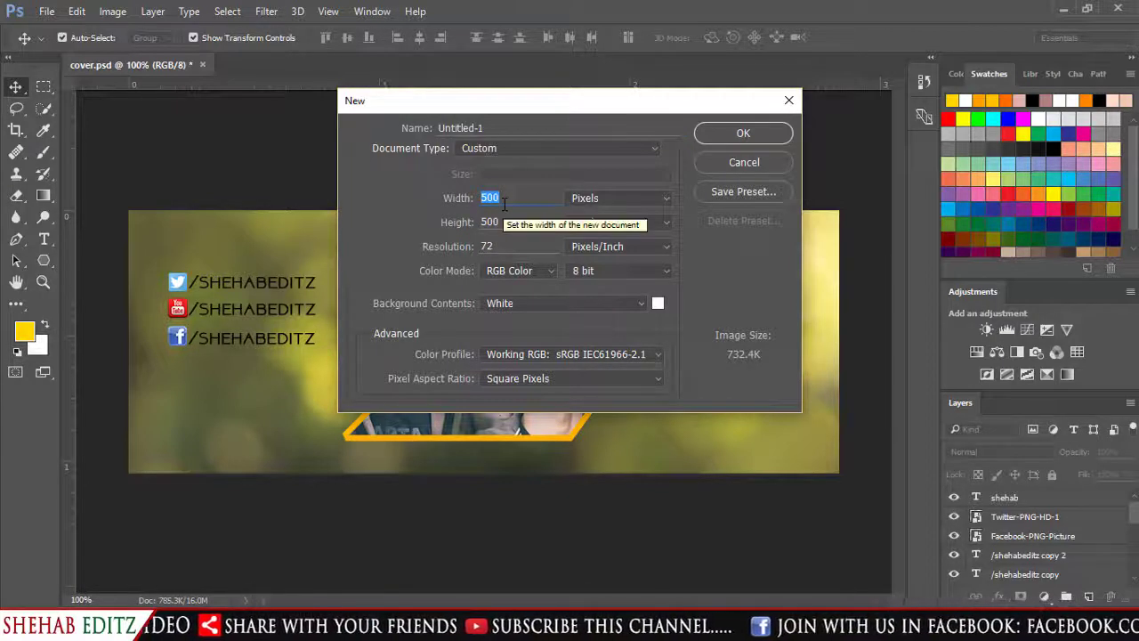
{"action": "type", "text": "8"}
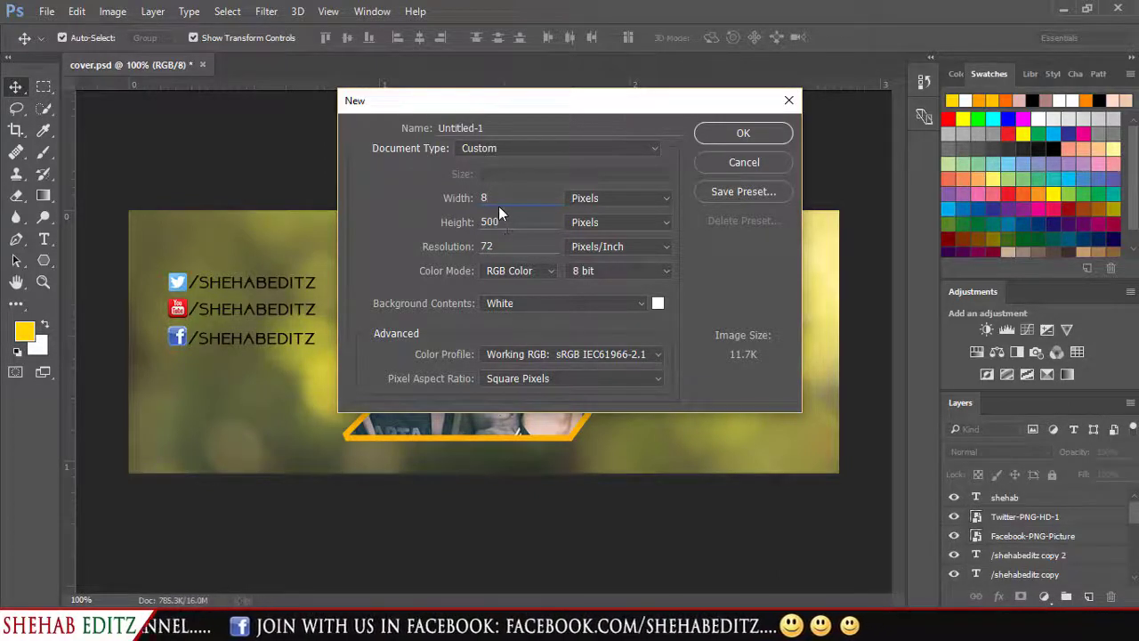
{"action": "type", "text": "51"}
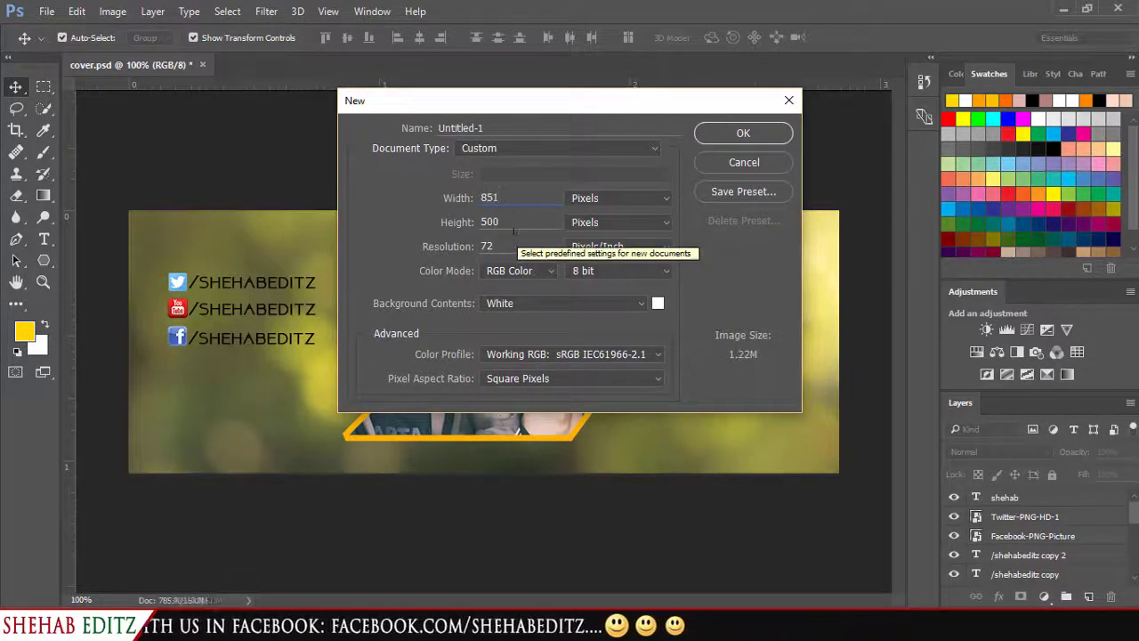
{"action": "key", "text": "Tab"}
{"action": "type", "text": "315"}
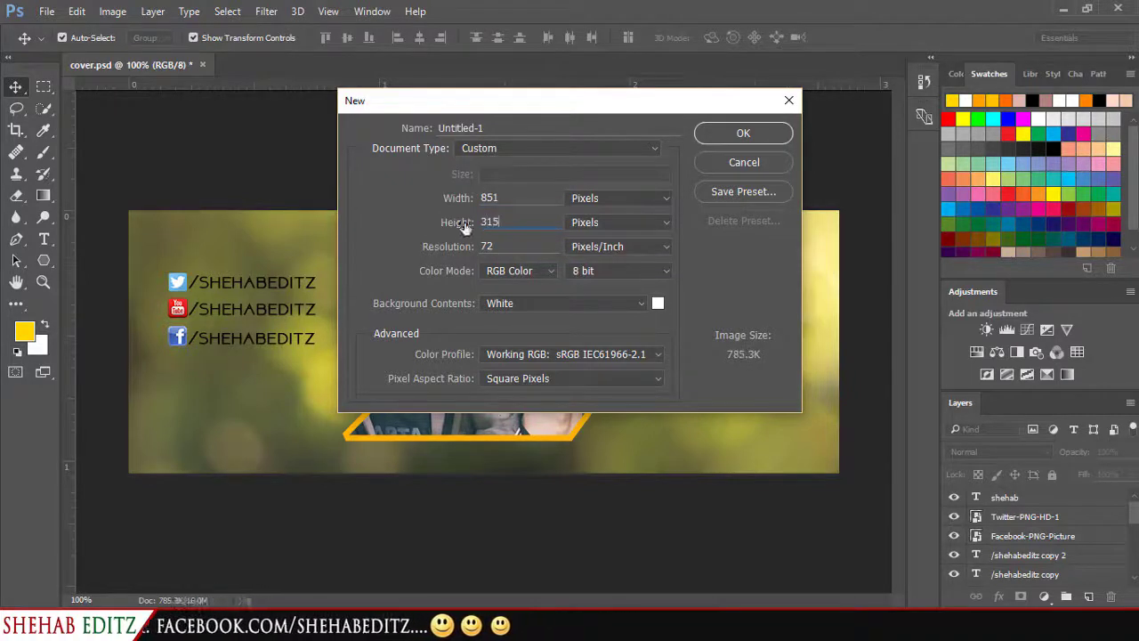
{"action": "key", "text": "Tab"}
{"action": "type", "text": "3"}
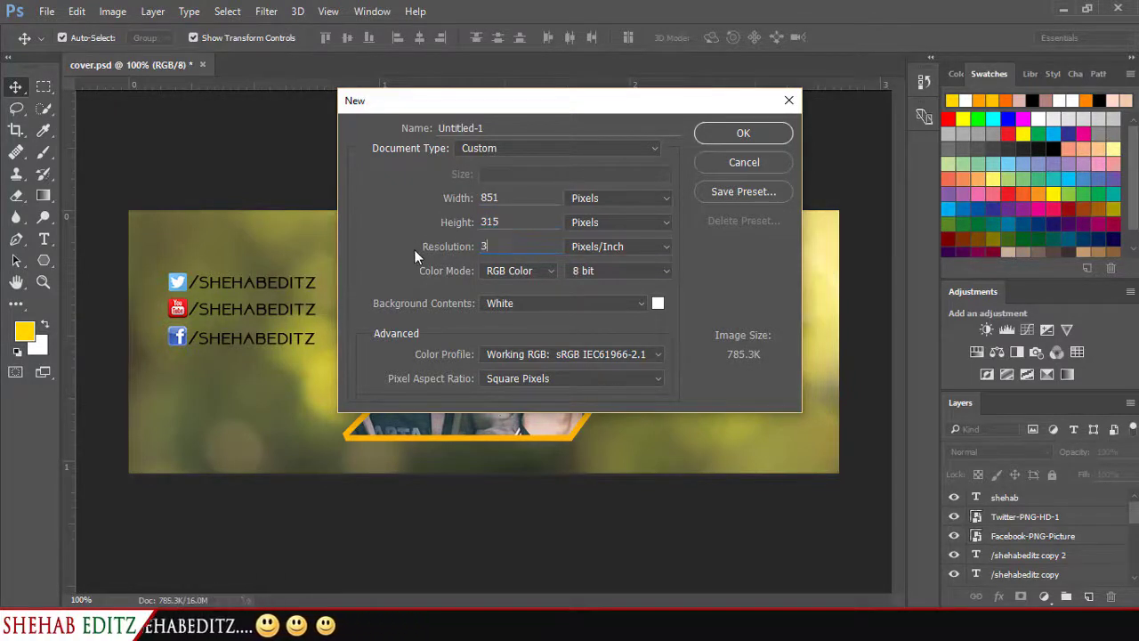
{"action": "type", "text": "00"}
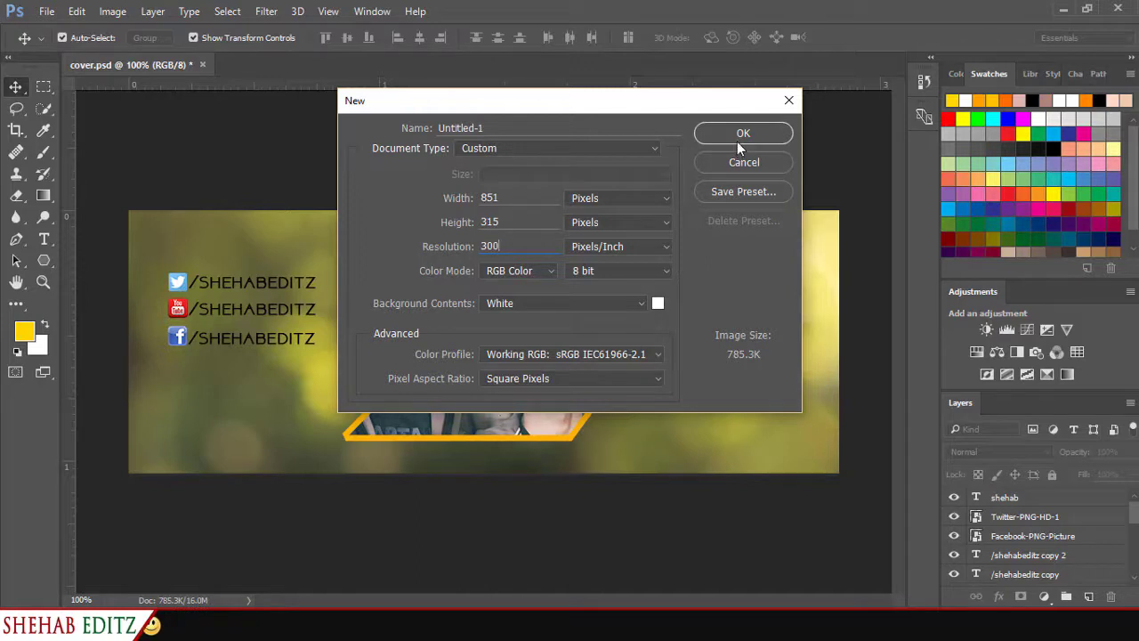
{"action": "left_click", "coordinate": [738, 140]}
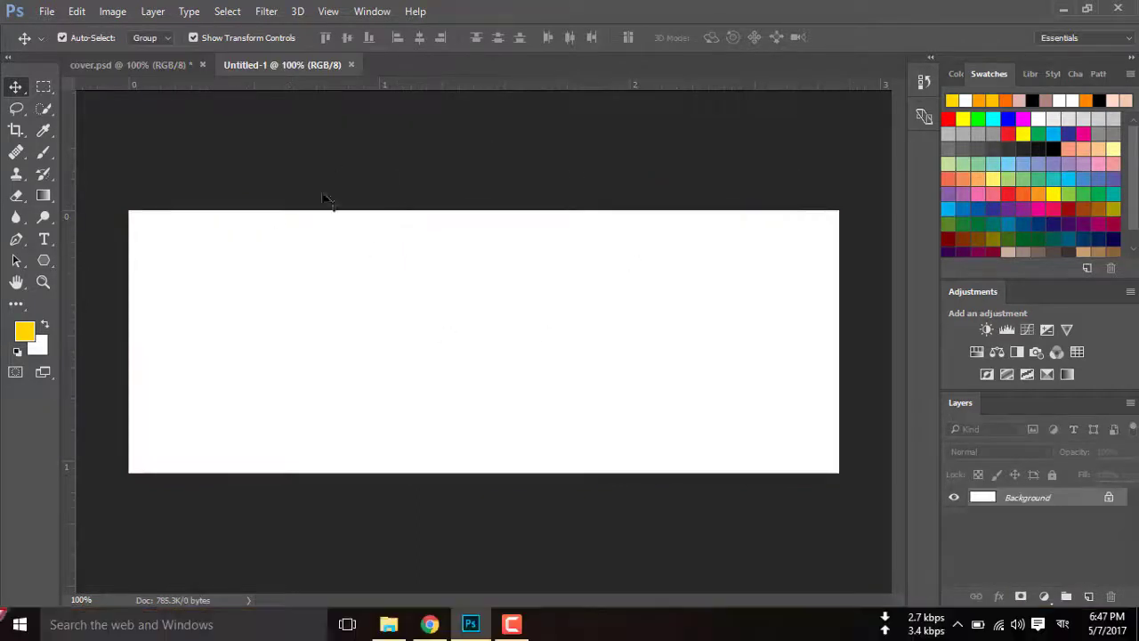
Step: Drag the H22YEFr bokeh photo from File Explorer onto the new canvas
{"action": "scroll", "coordinate": [331, 198], "scroll_direction": "up", "scroll_amount": 1}
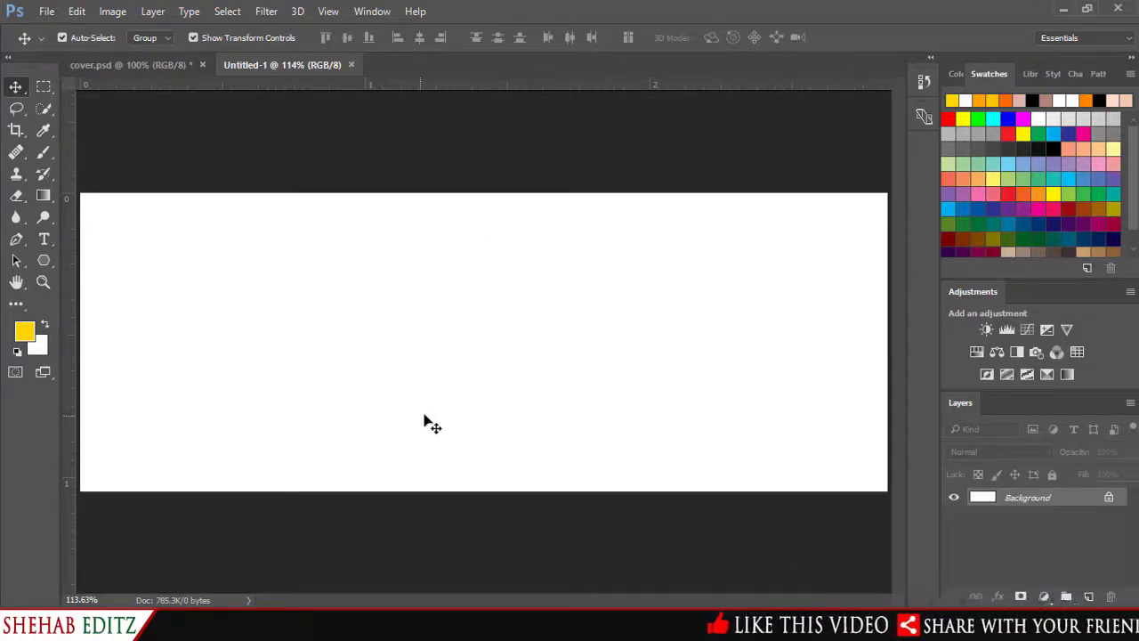
{"action": "left_click", "coordinate": [293, 552]}
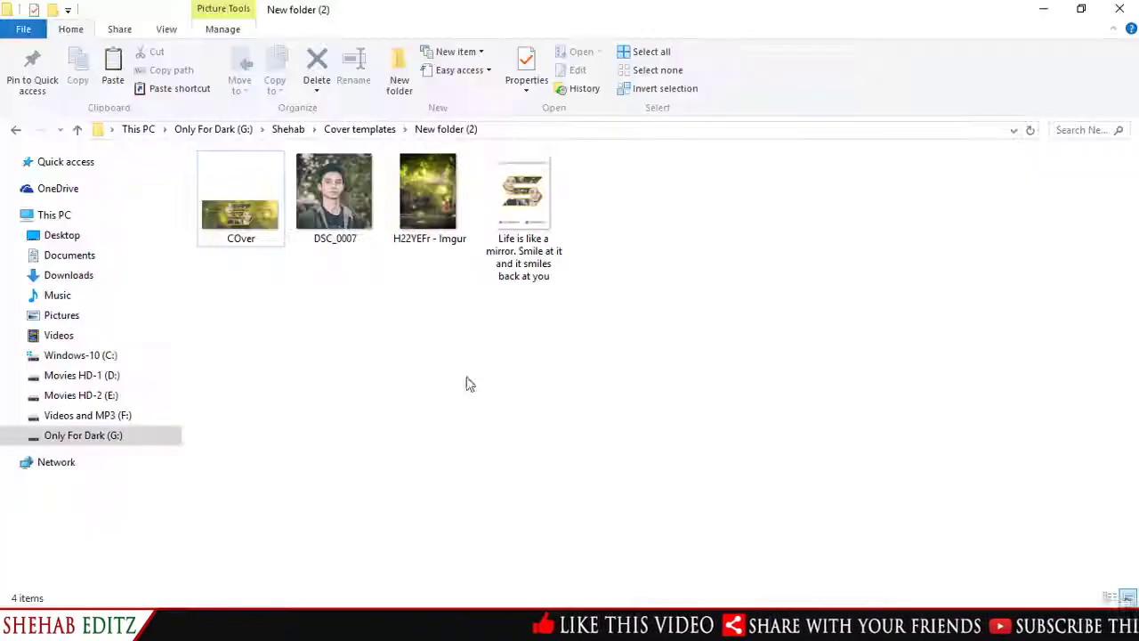
{"action": "left_click_drag", "start_coordinate": [424, 194], "coordinate": [580, 101]}
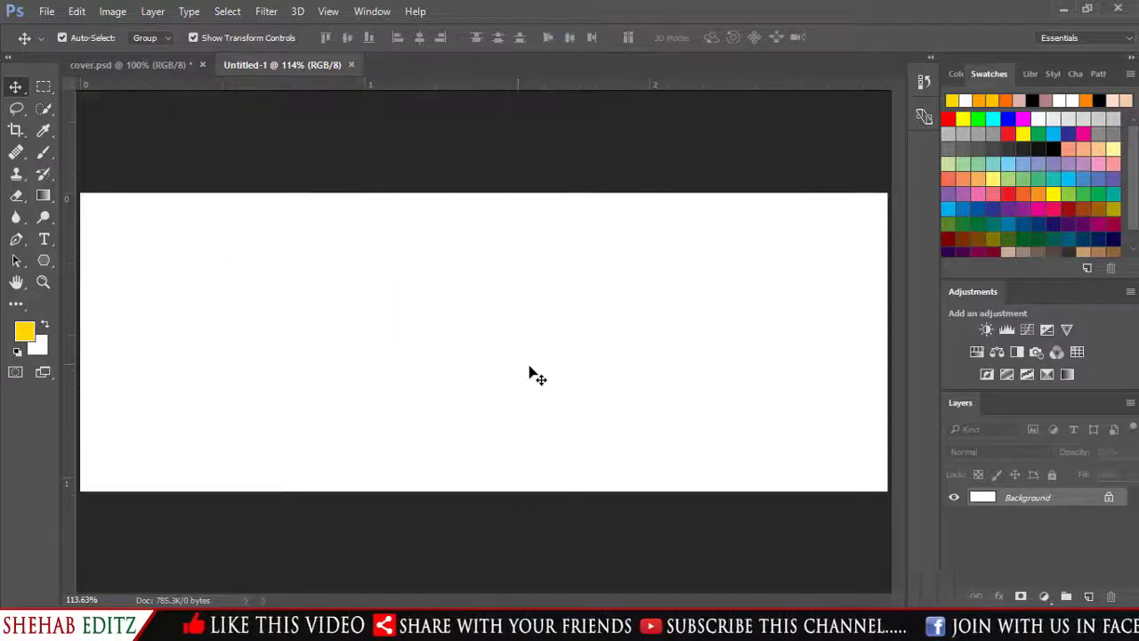
{"action": "left_click_drag", "start_coordinate": [580, 103], "coordinate": [544, 373]}
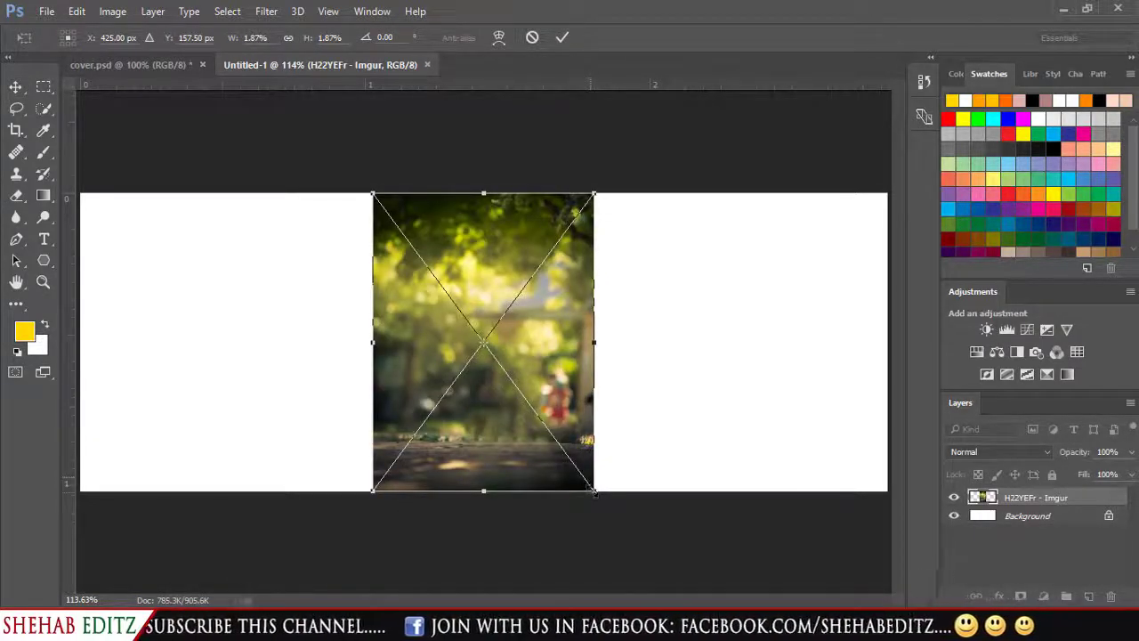
Step: Scale the H22YEFr bokeh photo past the canvas edges so it fills the background, then commit
{"action": "mouse_move", "coordinate": [595, 491]}
{"action": "left_mouse_down"}
{"action": "mouse_move", "coordinate": [841, 576]}
{"action": "mouse_move", "coordinate": [796, 491]}
{"action": "left_mouse_up"}
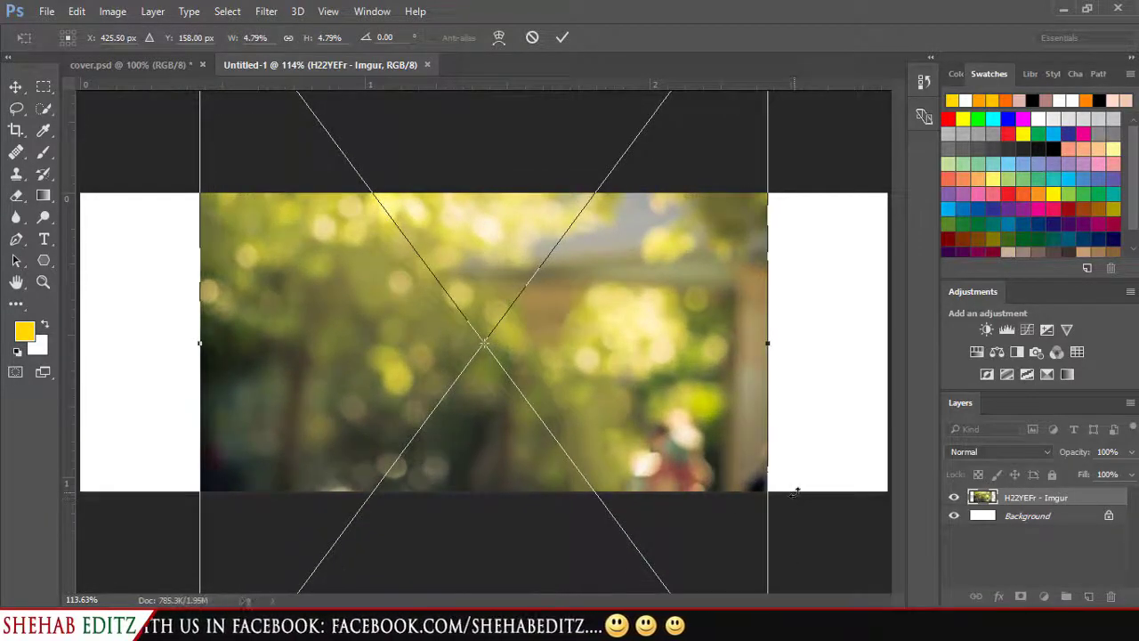
{"action": "key", "text": "ctrl+minus"}
{"action": "key", "text": "ctrl+minus"}
{"action": "key", "text": "ctrl+minus"}
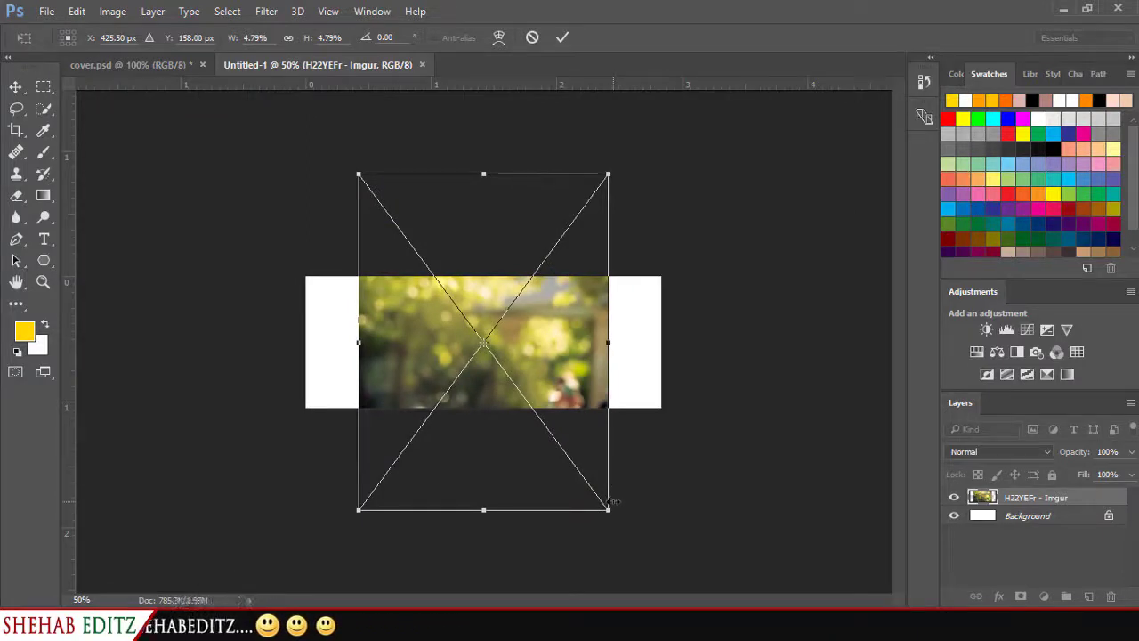
{"action": "mouse_move", "coordinate": [608, 511]}
{"action": "left_mouse_down"}
{"action": "mouse_move", "coordinate": [711, 467]}
{"action": "mouse_move", "coordinate": [672, 314]}
{"action": "mouse_move", "coordinate": [682, 511]}
{"action": "mouse_move", "coordinate": [670, 421]}
{"action": "mouse_move", "coordinate": [686, 374]}
{"action": "mouse_move", "coordinate": [675, 281]}
{"action": "left_mouse_up"}
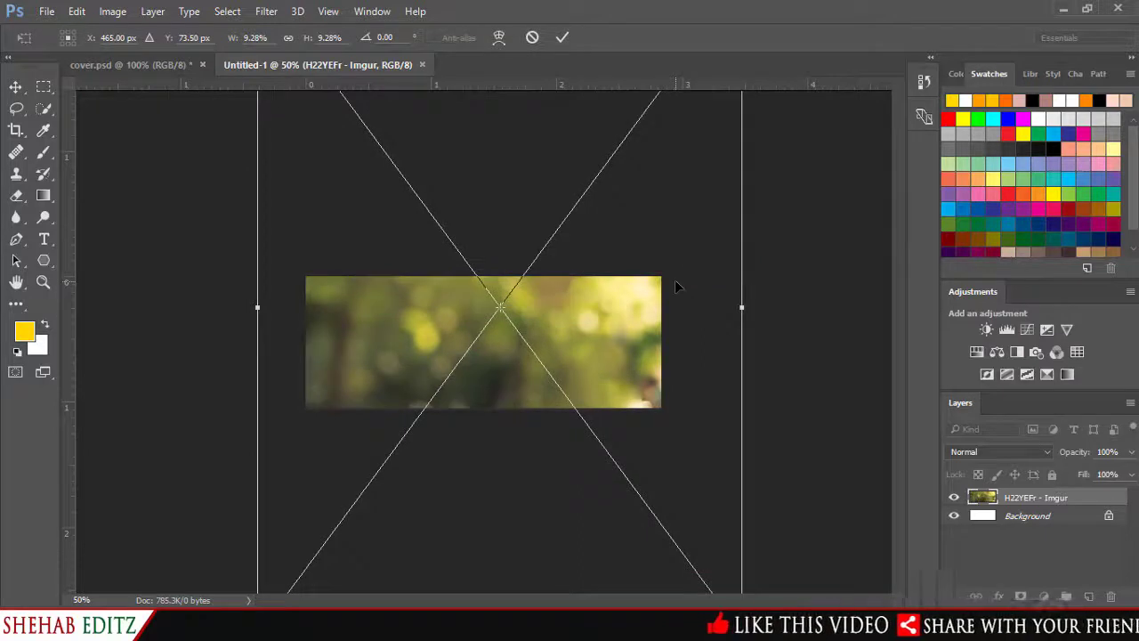
{"action": "key", "text": "Return"}
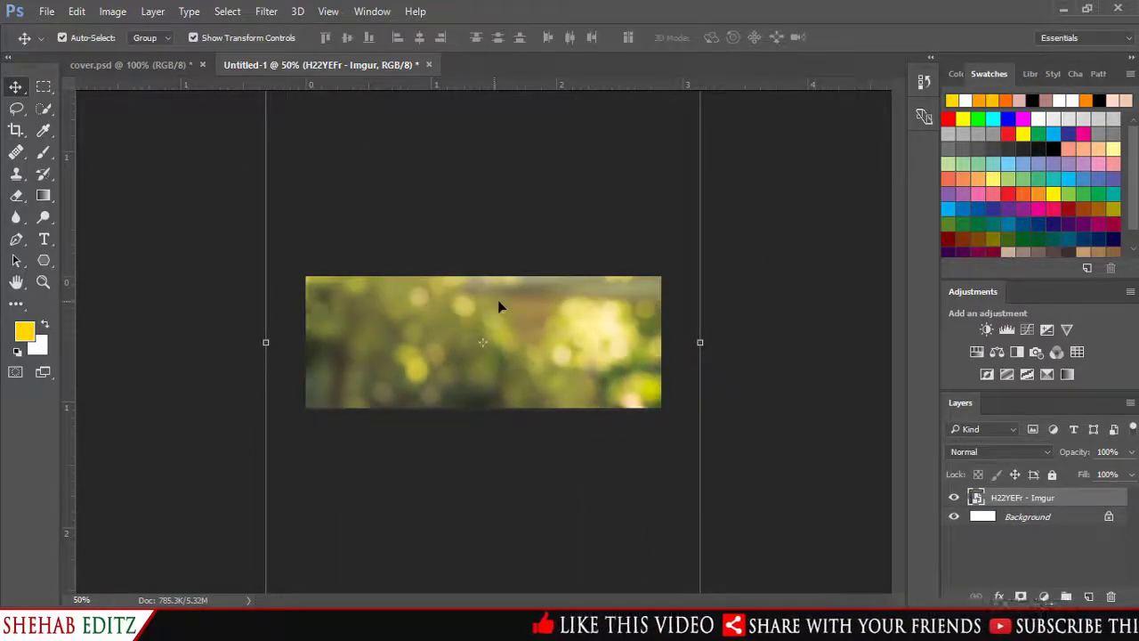
{"action": "key", "text": "ctrl+minus"}
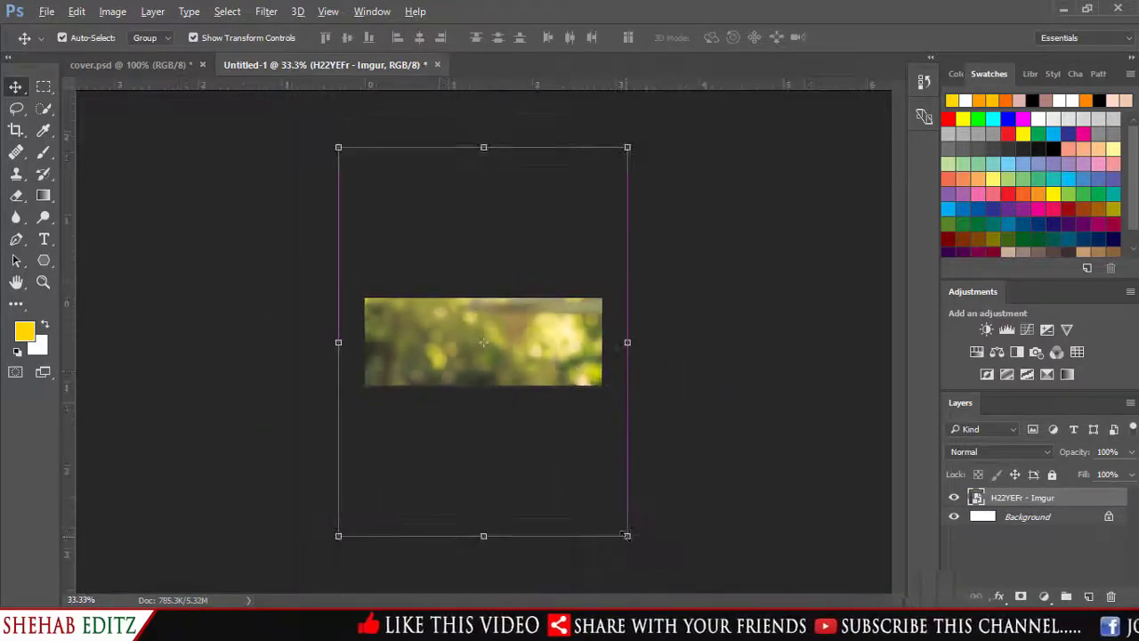
{"action": "mouse_move", "coordinate": [626, 535]}
{"action": "left_mouse_down"}
{"action": "mouse_move", "coordinate": [649, 542]}
{"action": "mouse_move", "coordinate": [596, 425]}
{"action": "mouse_move", "coordinate": [575, 422]}
{"action": "left_mouse_up"}
{"action": "left_click_drag", "start_coordinate": [637, 546], "coordinate": [682, 609]}
{"action": "left_click_drag", "start_coordinate": [600, 450], "coordinate": [608, 439]}
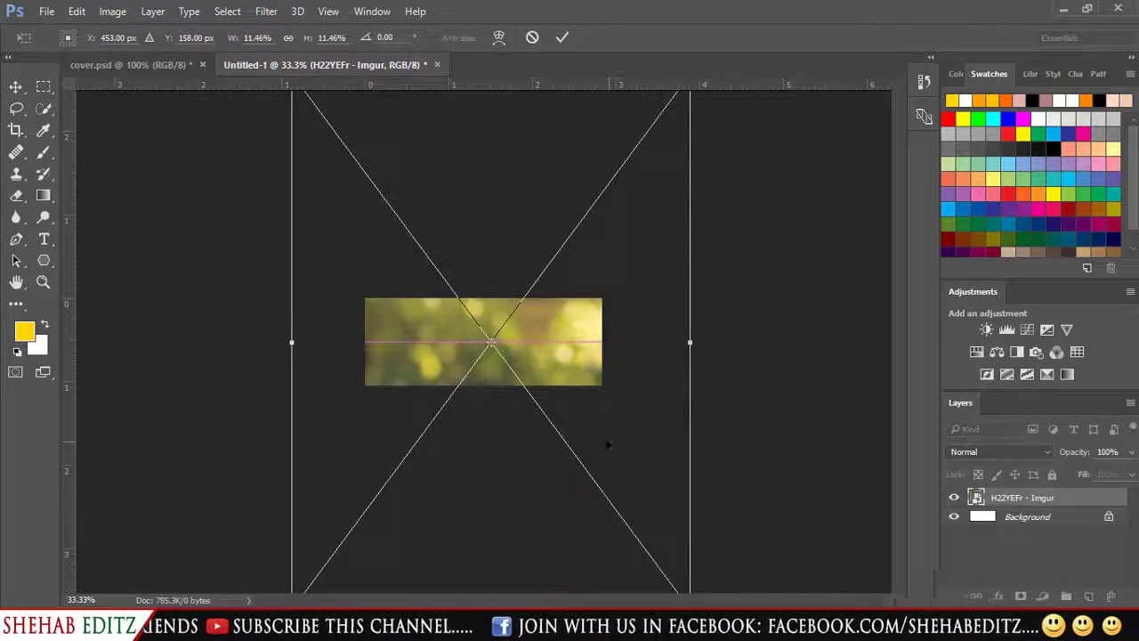
{"action": "left_click", "coordinate": [557, 41]}
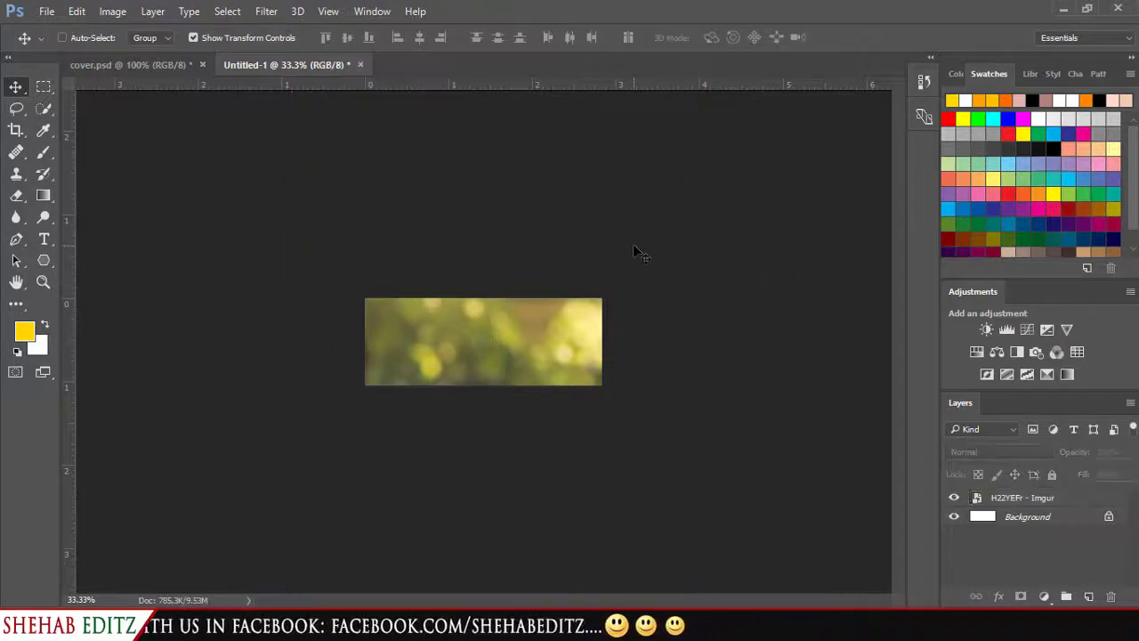
Step: With the bokeh layer selected, set up the Type tool with the BatmanForeverAlternate font
{"action": "key", "text": "ctrl+0"}
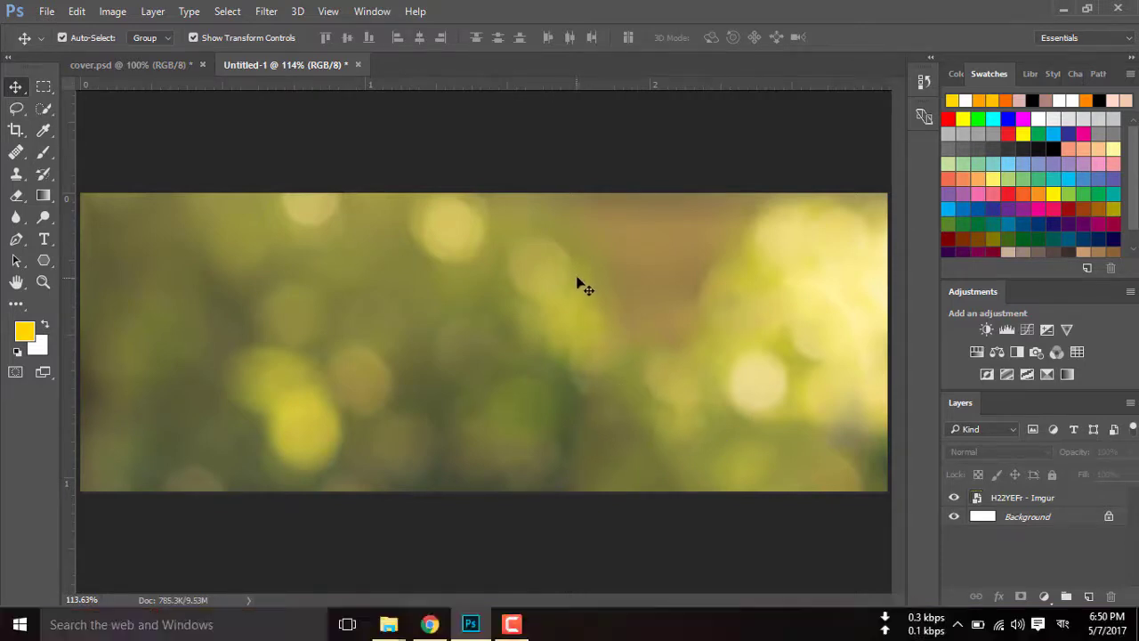
{"action": "left_click", "coordinate": [1024, 500]}
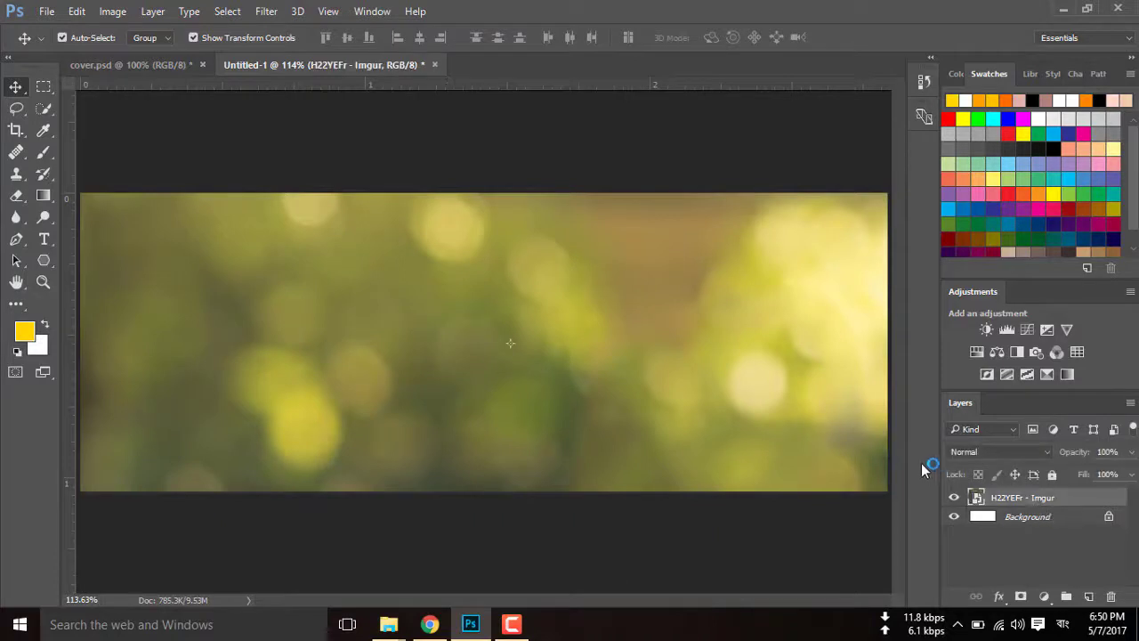
{"action": "left_click", "coordinate": [47, 241]}
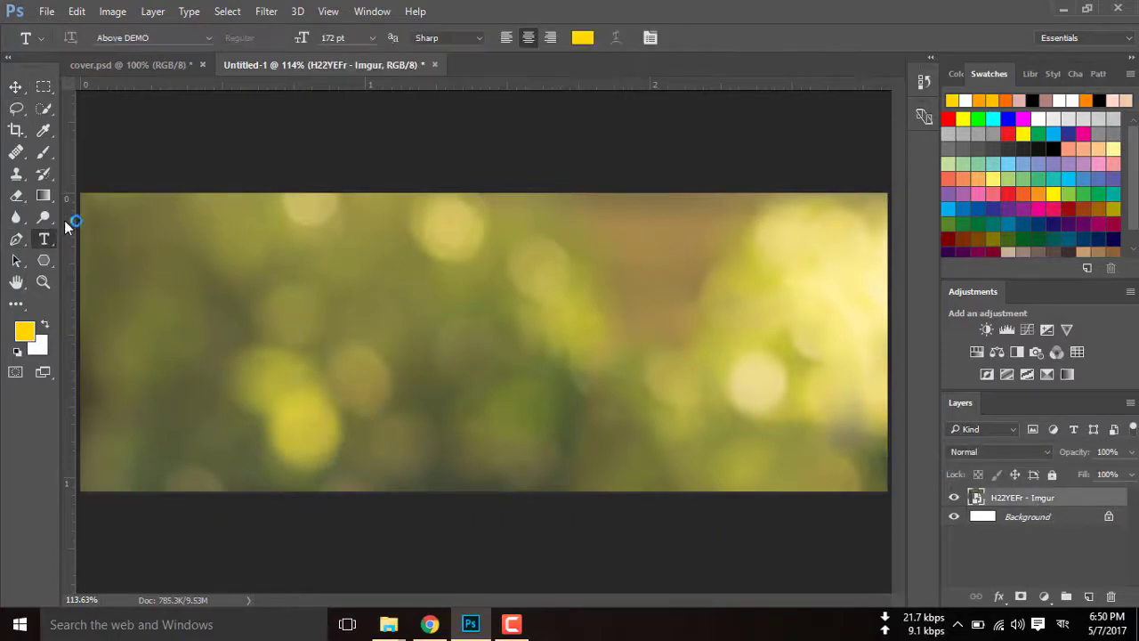
{"action": "left_click", "coordinate": [209, 38]}
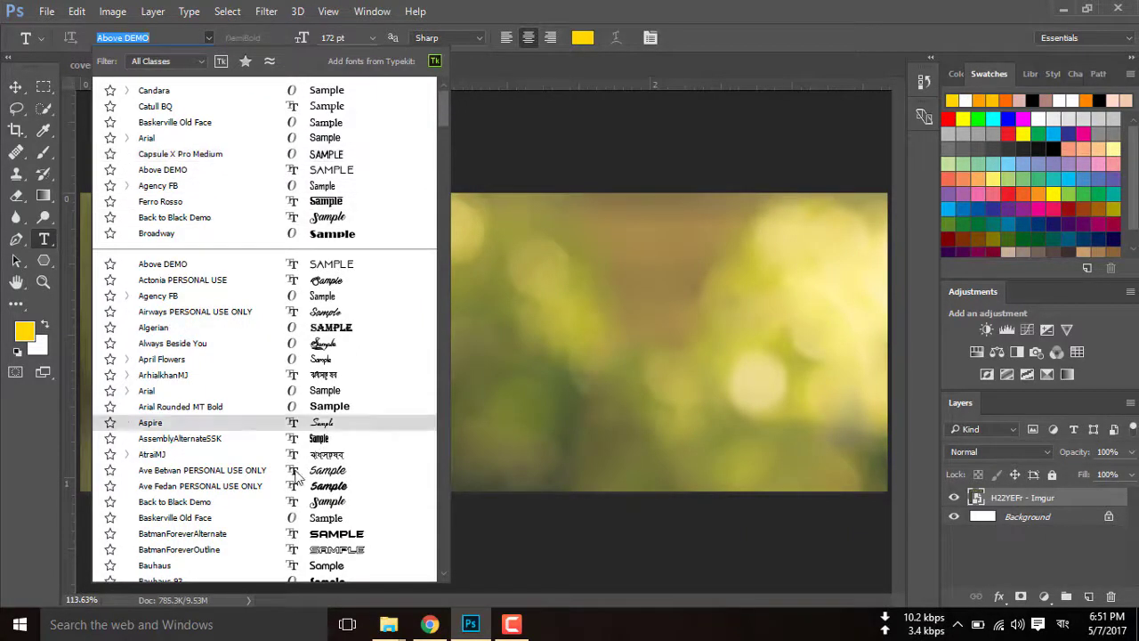
{"action": "left_click", "coordinate": [193, 537]}
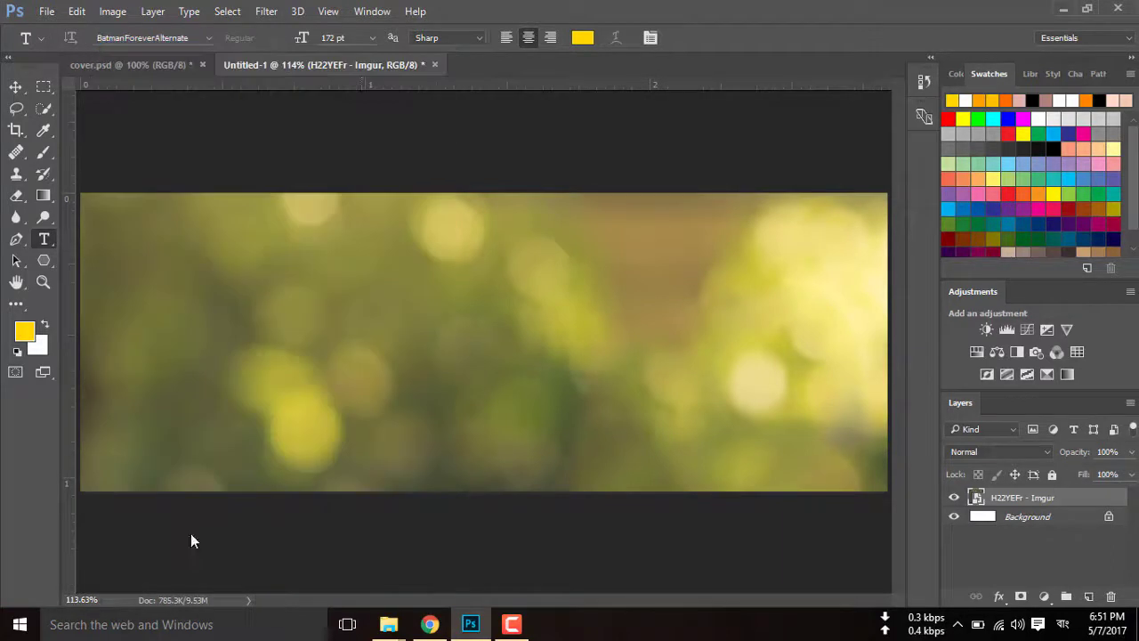
Step: Type a yellow 'S' at 104 pt, nudge it right and down, and commit it
{"action": "left_click", "coordinate": [404, 356]}
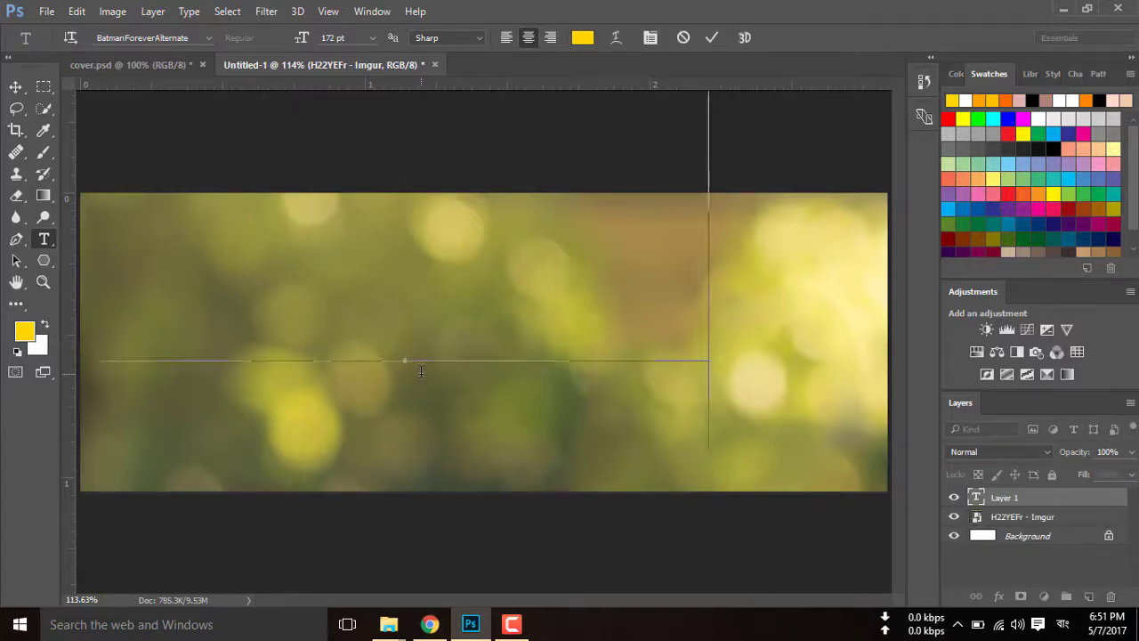
{"action": "type", "text": "S"}
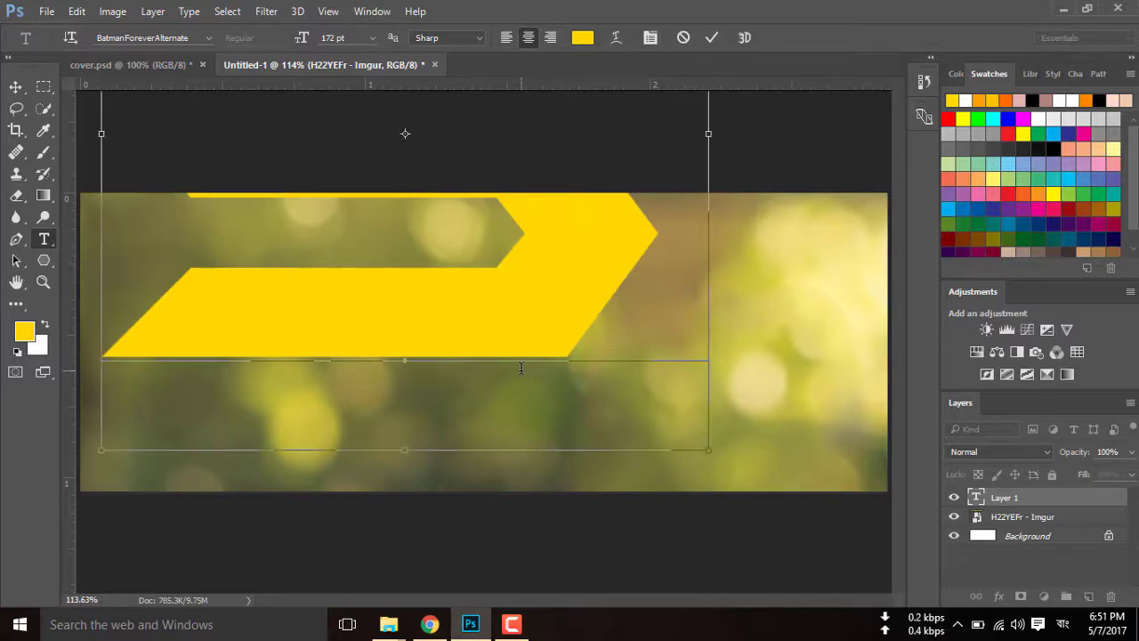
{"action": "key", "text": "ctrl+a"}
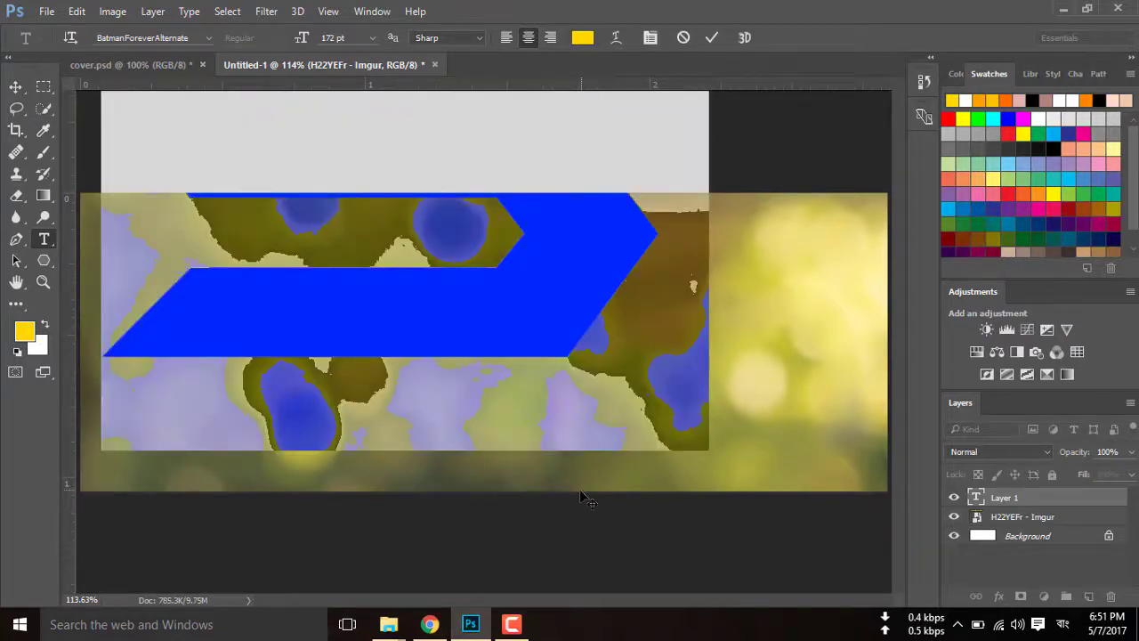
{"action": "type", "text": "D"}
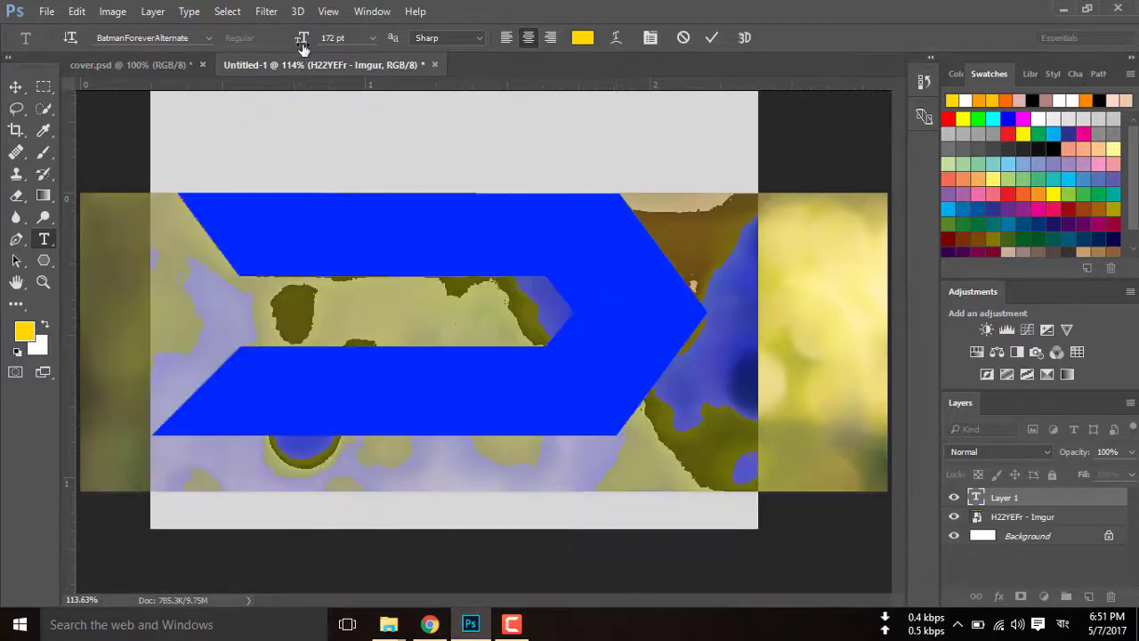
{"action": "left_click_drag", "start_coordinate": [294, 43], "coordinate": [323, 159]}
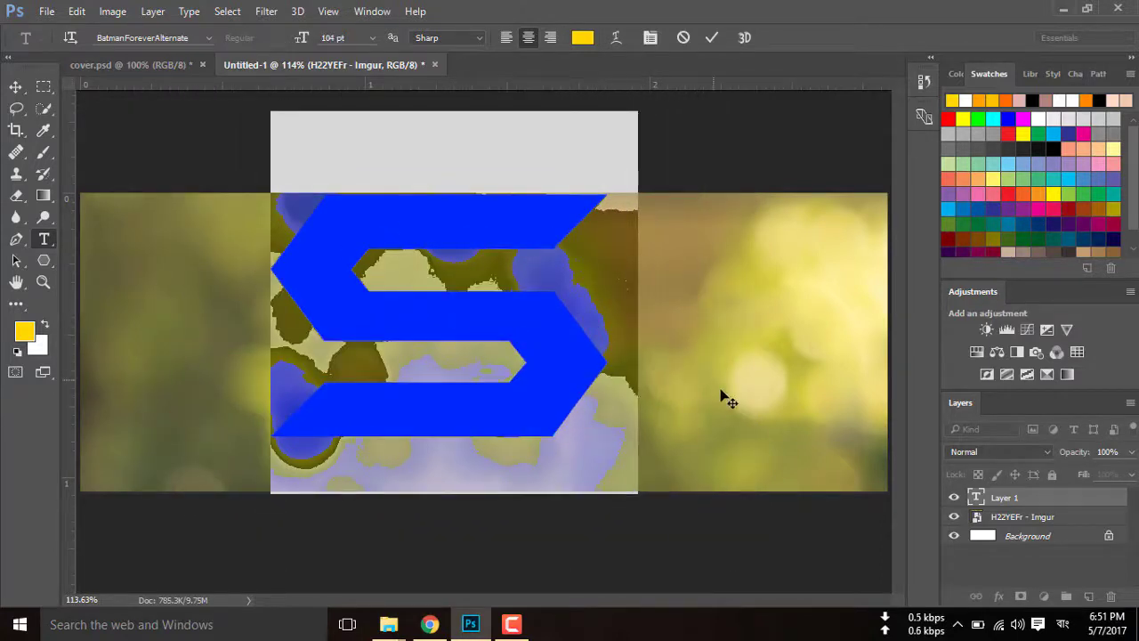
{"action": "left_click_drag", "start_coordinate": [719, 388], "coordinate": [744, 418]}
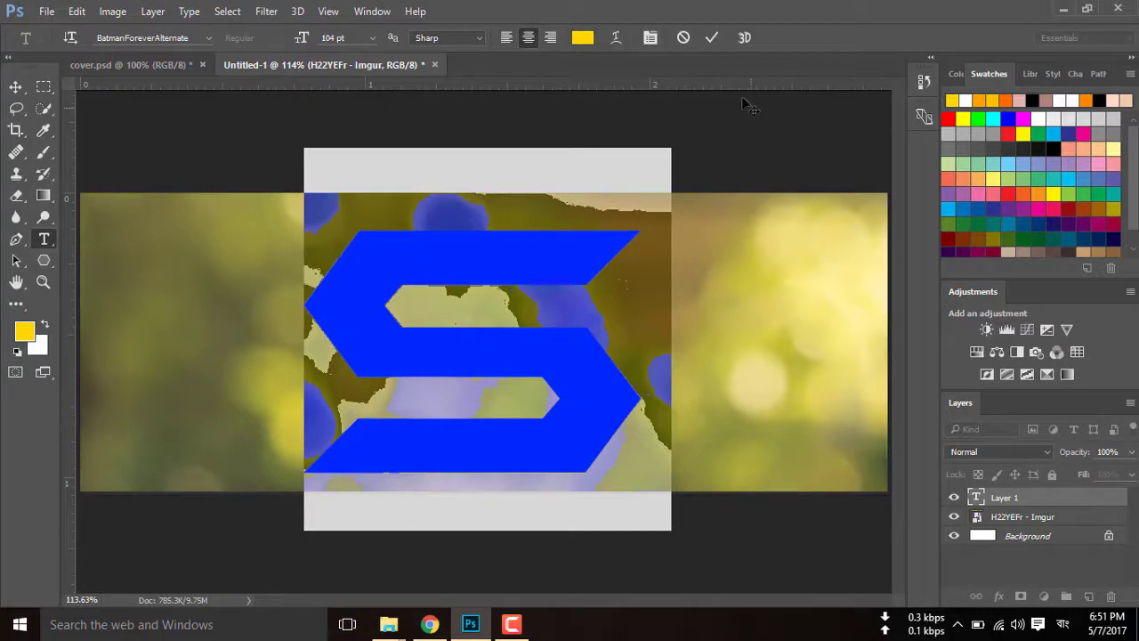
{"action": "left_click", "coordinate": [712, 39]}
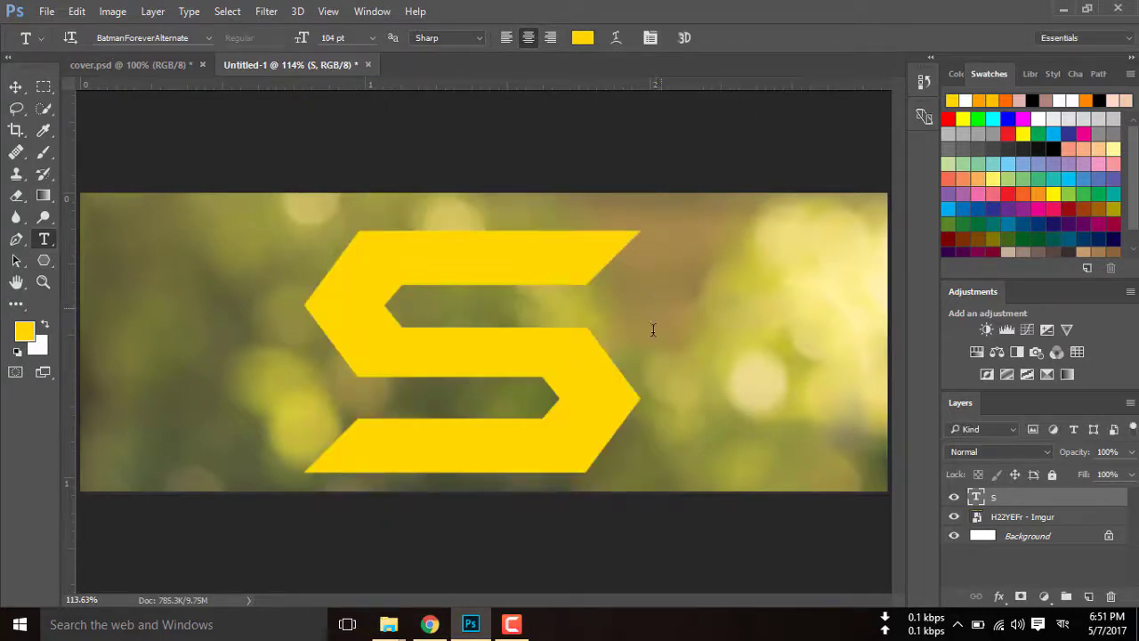
Step: Align the S horizontally to the centre of the bokeh background layer
{"action": "left_click", "coordinate": [15, 86]}
{"action": "mouse_move", "coordinate": [533, 374]}
{"action": "left_mouse_down"}
{"action": "mouse_move", "coordinate": [541, 350]}
{"action": "mouse_move", "coordinate": [533, 361]}
{"action": "left_mouse_up"}
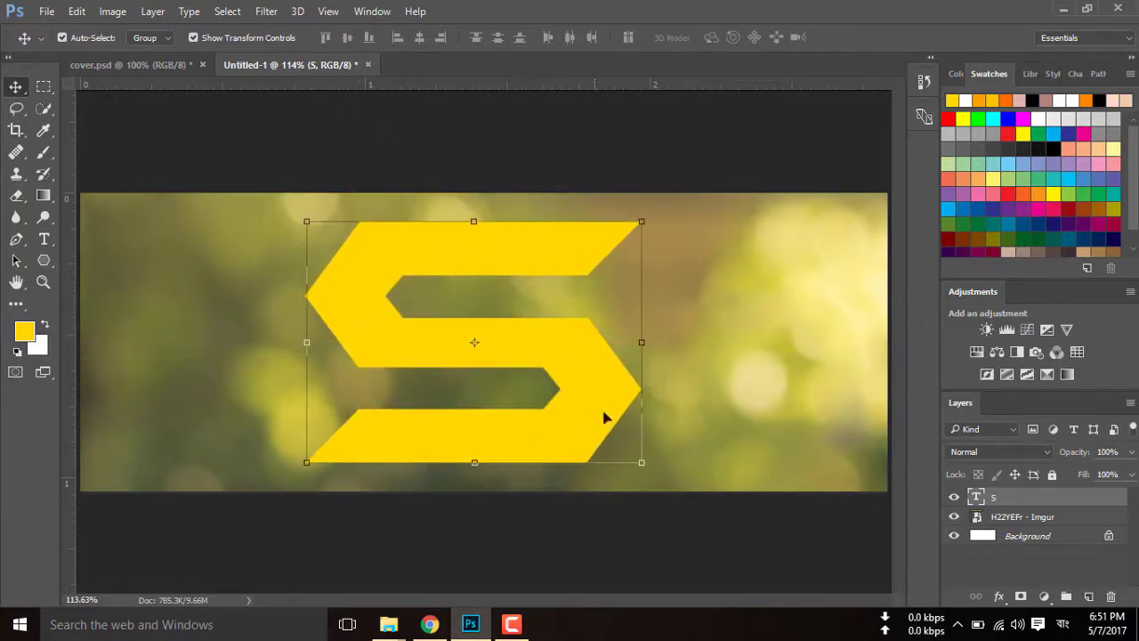
{"action": "left_click", "coordinate": [1023, 521], "text": "shift"}
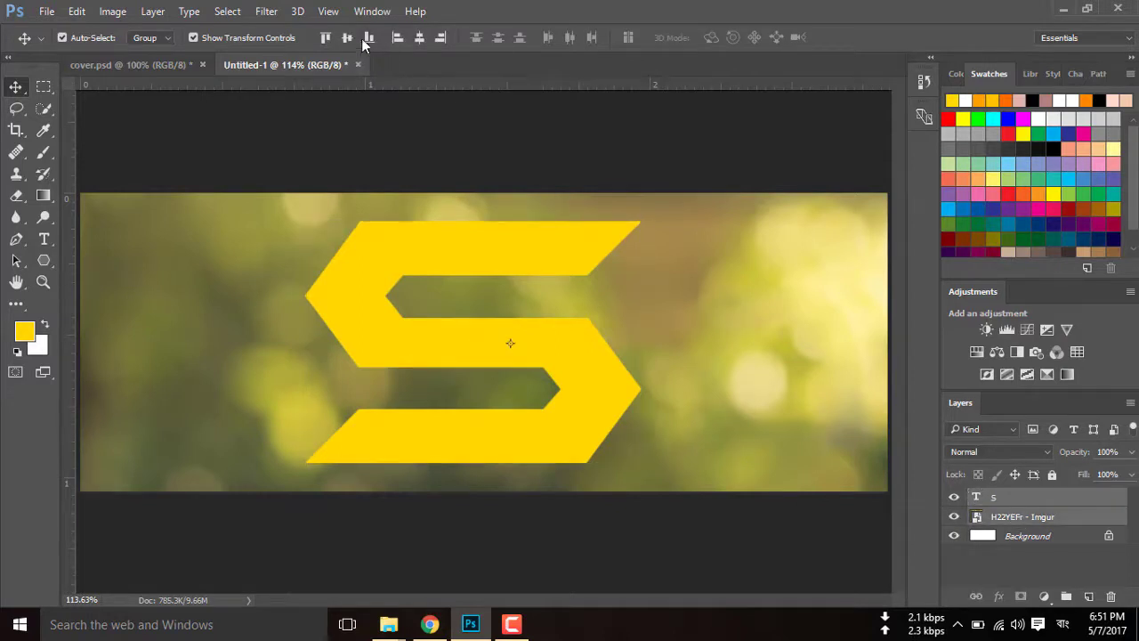
{"action": "left_click", "coordinate": [419, 37]}
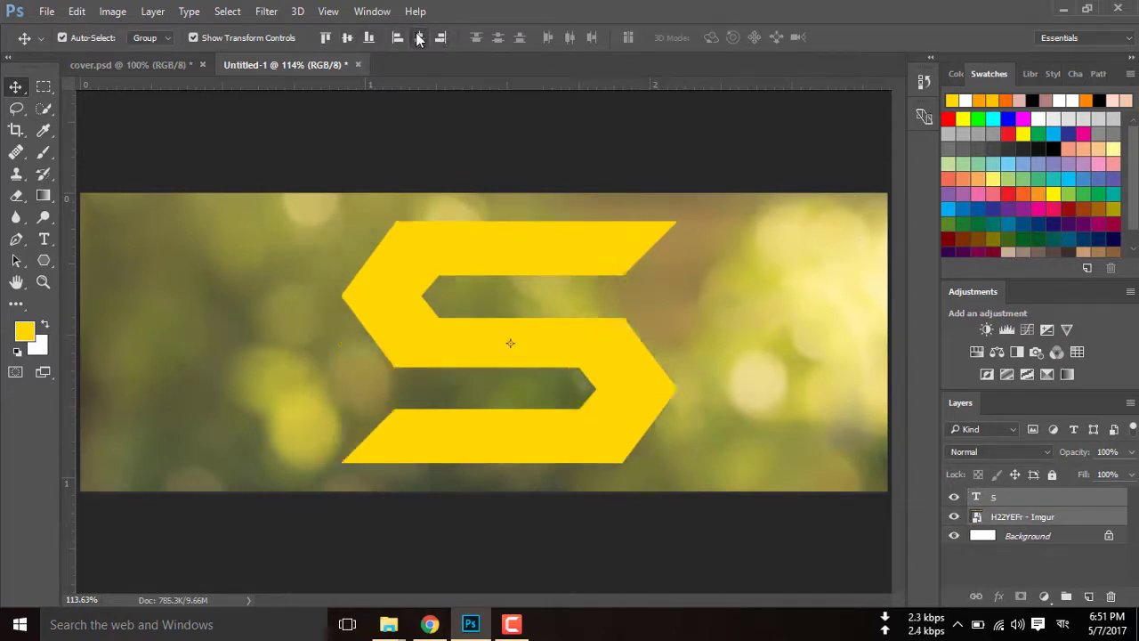
{"action": "left_click", "coordinate": [484, 126]}
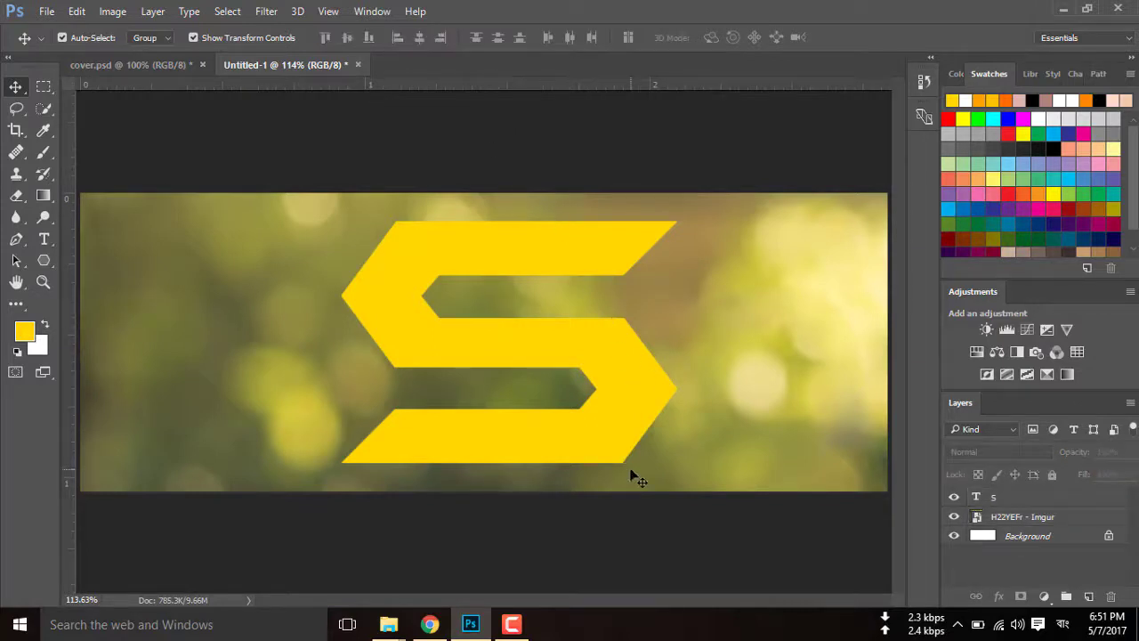
Step: Recolour the S text to white (#ffffff) and commit it
{"action": "left_click", "coordinate": [605, 445]}
{"action": "left_click", "coordinate": [44, 238]}
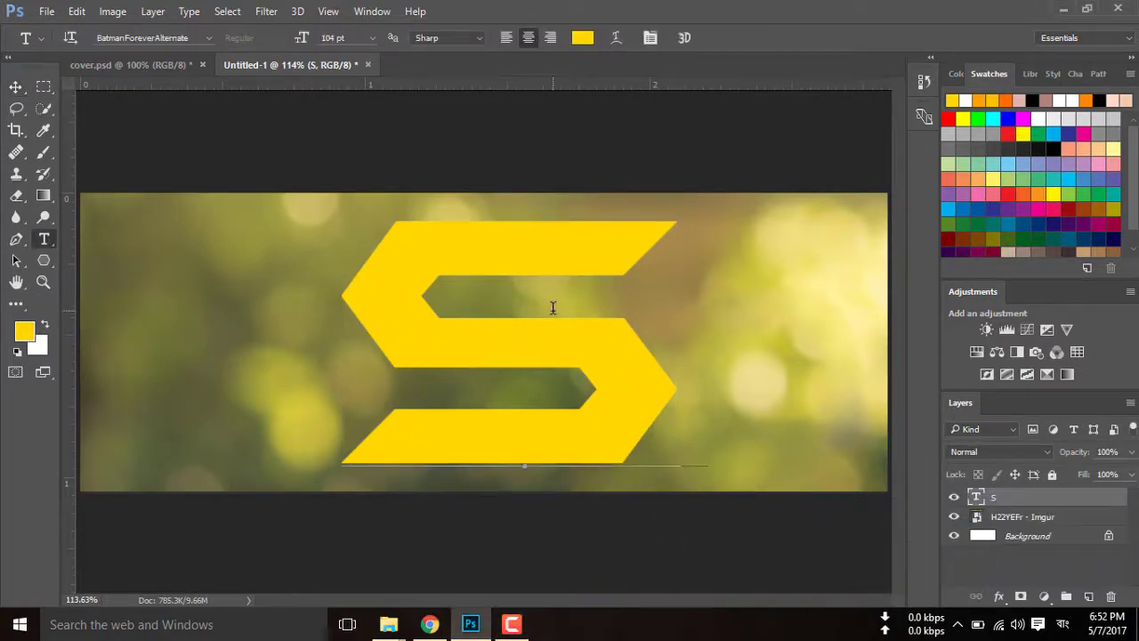
{"action": "left_click", "coordinate": [553, 307]}
{"action": "key", "text": "ctrl+a"}
{"action": "left_click", "coordinate": [582, 37]}
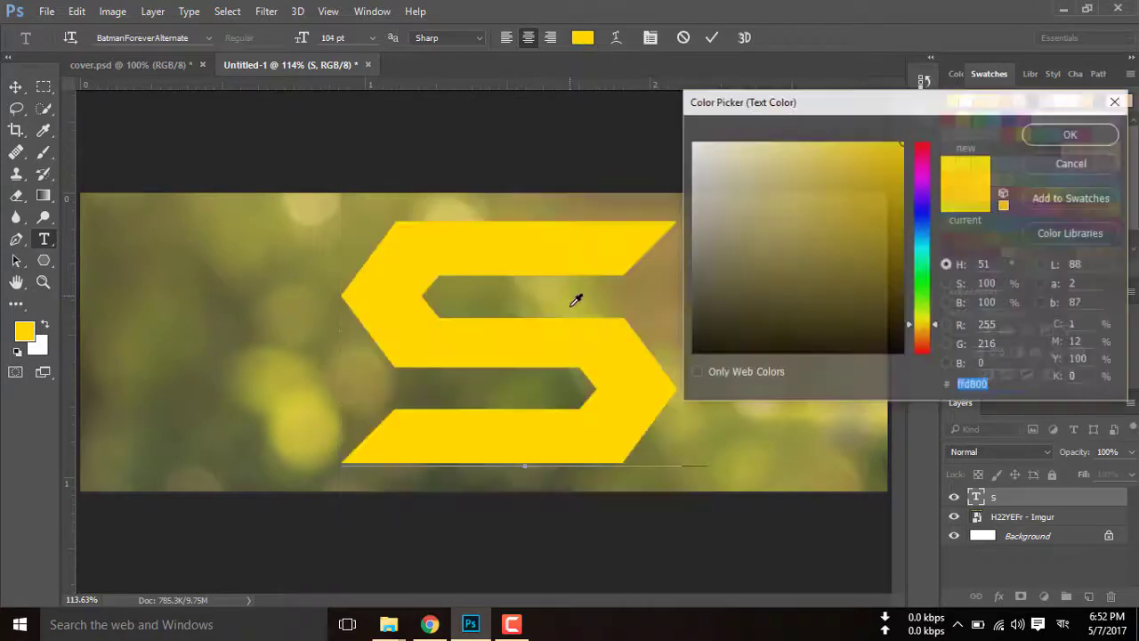
{"action": "type", "text": "ffffff"}
{"action": "left_click", "coordinate": [1071, 134]}
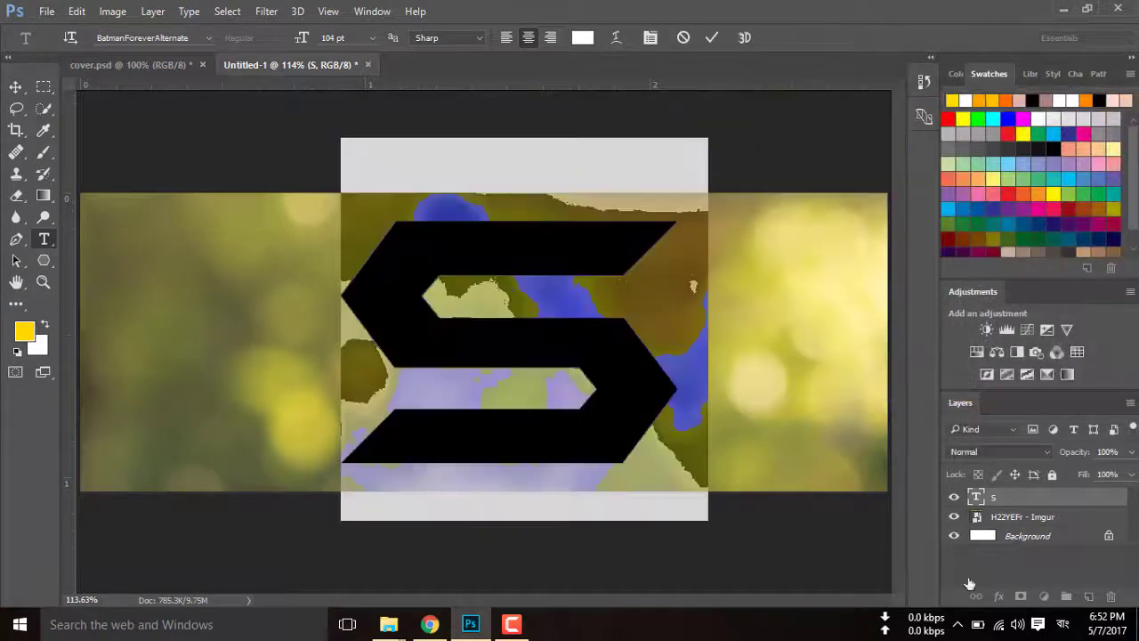
{"action": "key", "text": "ctrl+h"}
{"action": "key", "text": "ctrl+Return"}
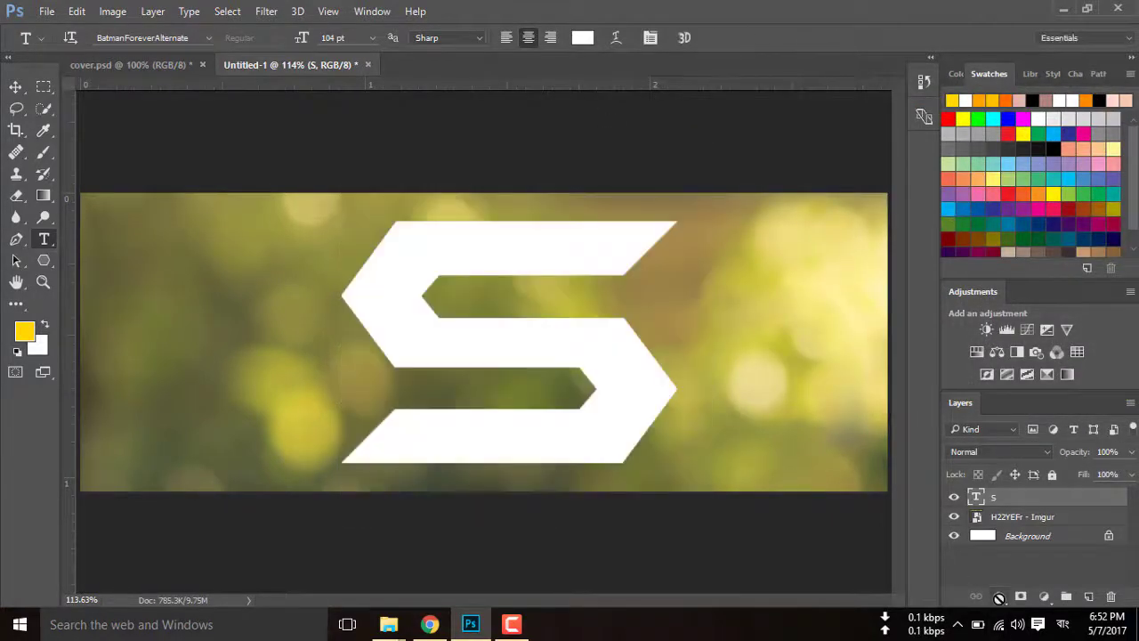
Step: Add an 8 px Inside orange-yellow Stroke layer effect to the S
{"action": "left_click", "coordinate": [999, 596]}
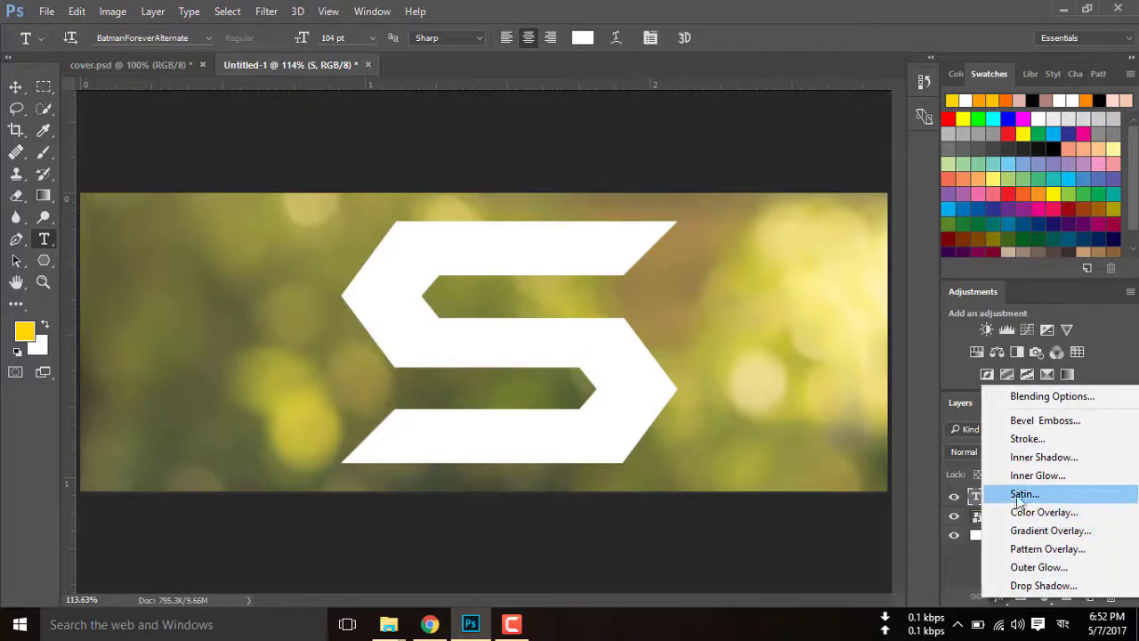
{"action": "left_click", "coordinate": [1028, 438]}
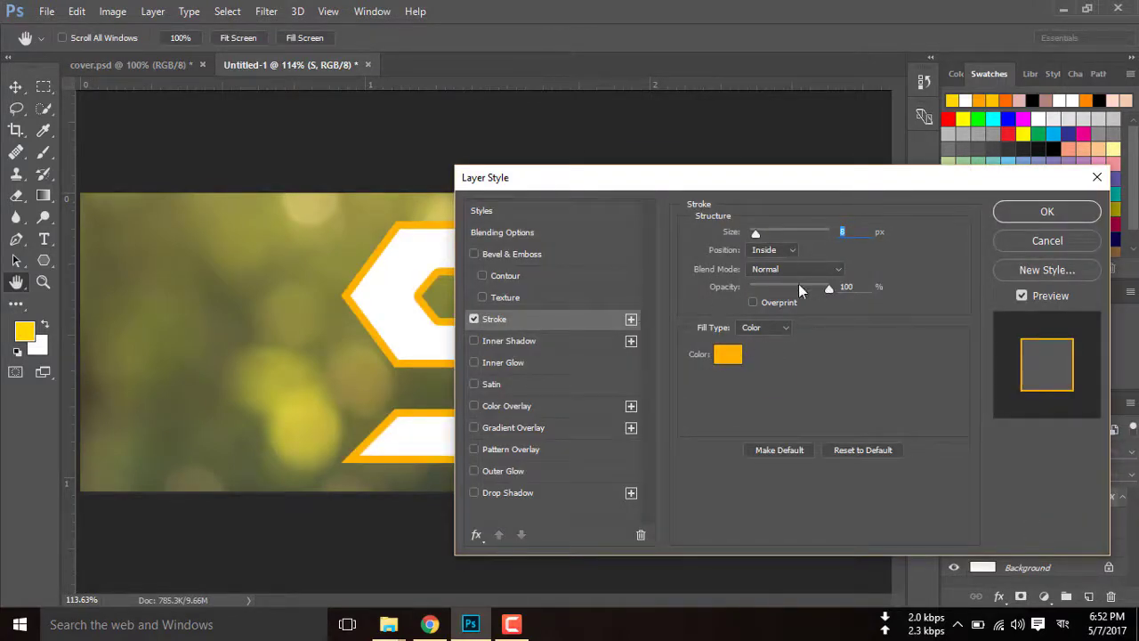
{"action": "left_click", "coordinate": [782, 256]}
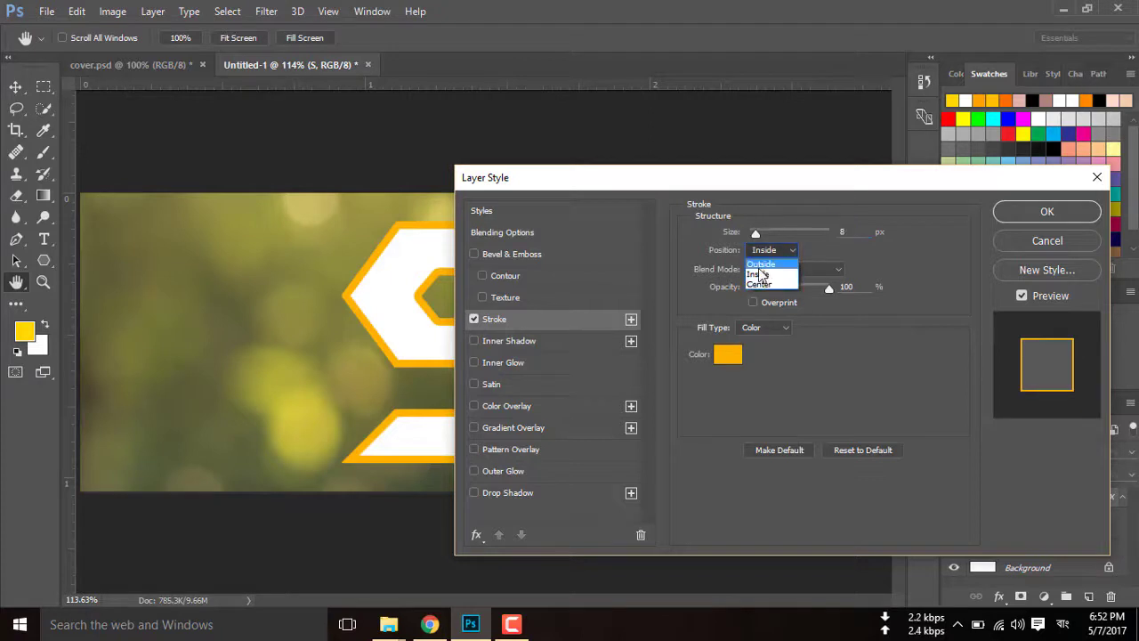
{"action": "left_click", "coordinate": [773, 270]}
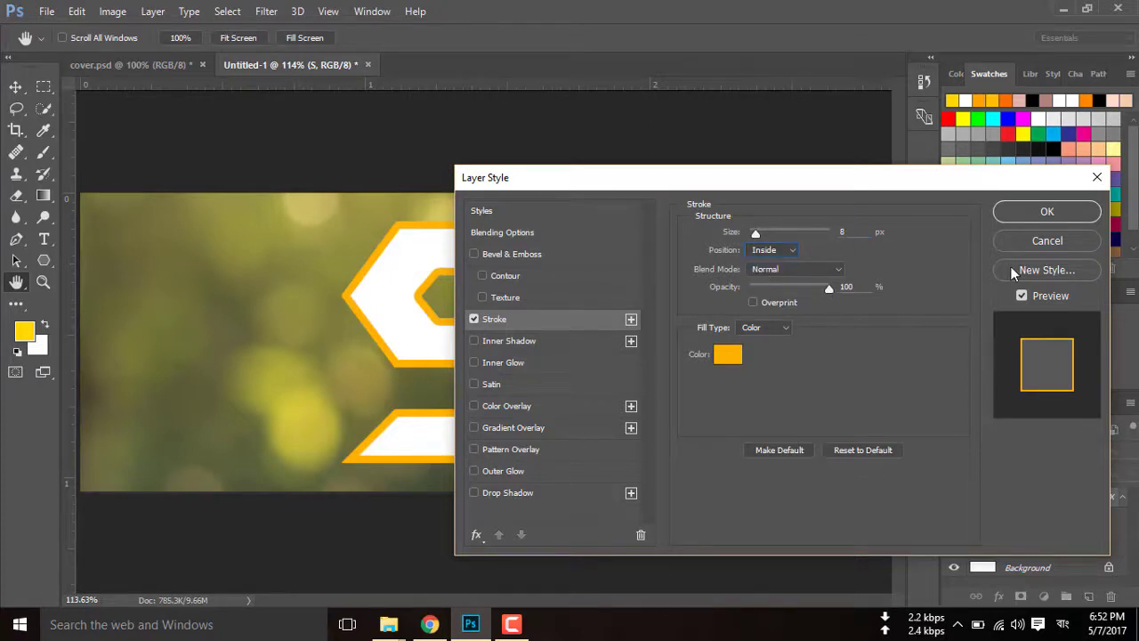
{"action": "left_click", "coordinate": [1027, 211]}
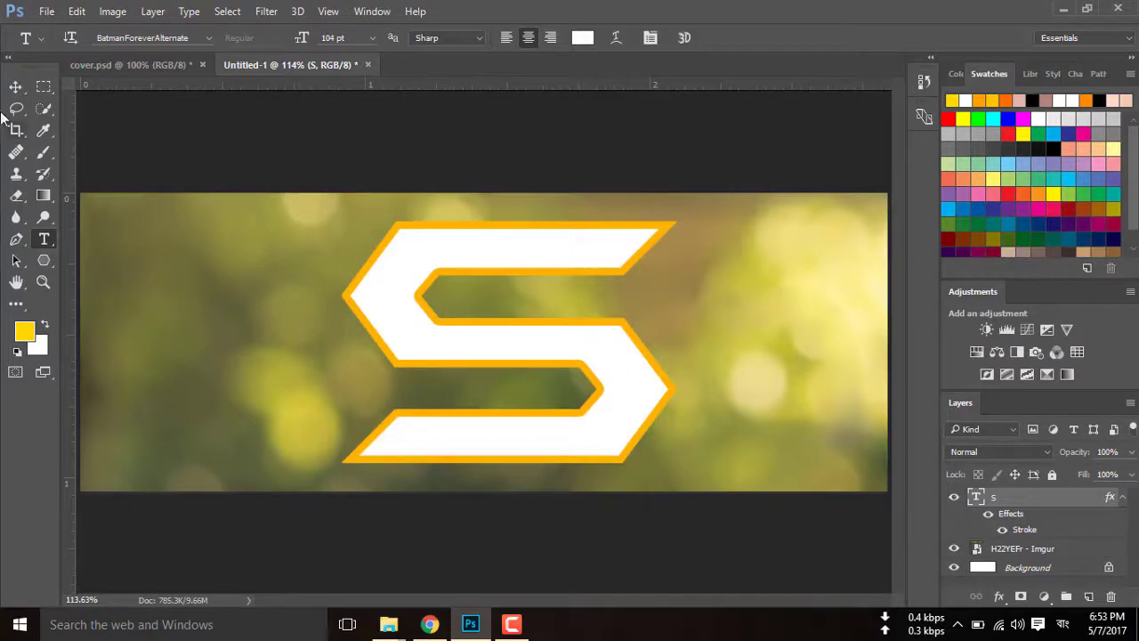
Step: Scale the outlined S to about 107% from its centre and commit
{"action": "left_click", "coordinate": [16, 87]}
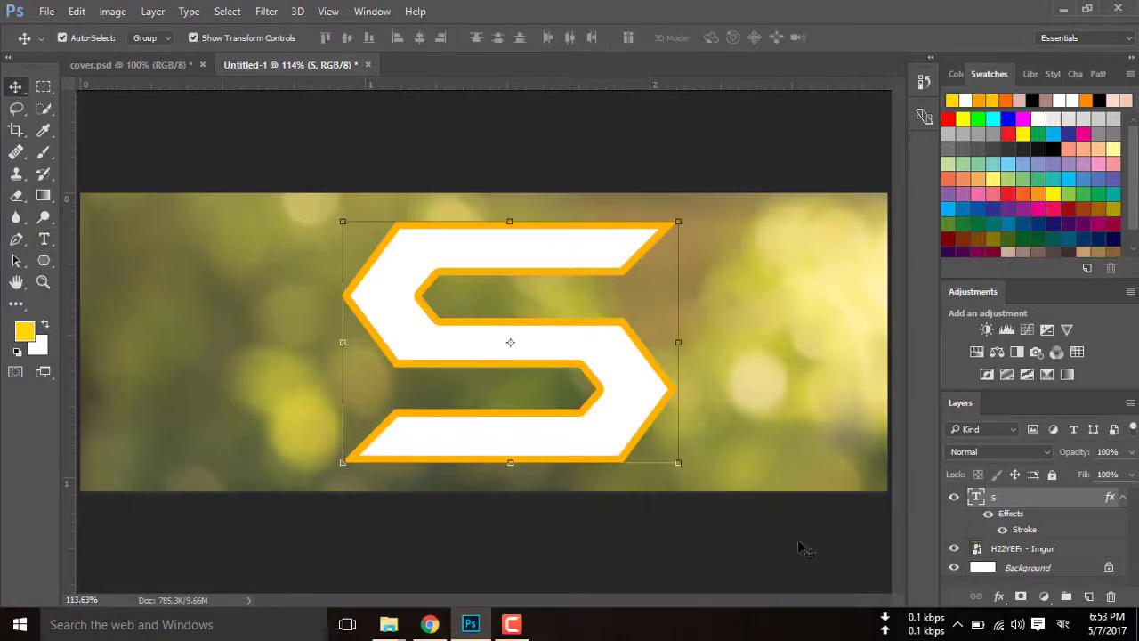
{"action": "left_click", "coordinate": [678, 461]}
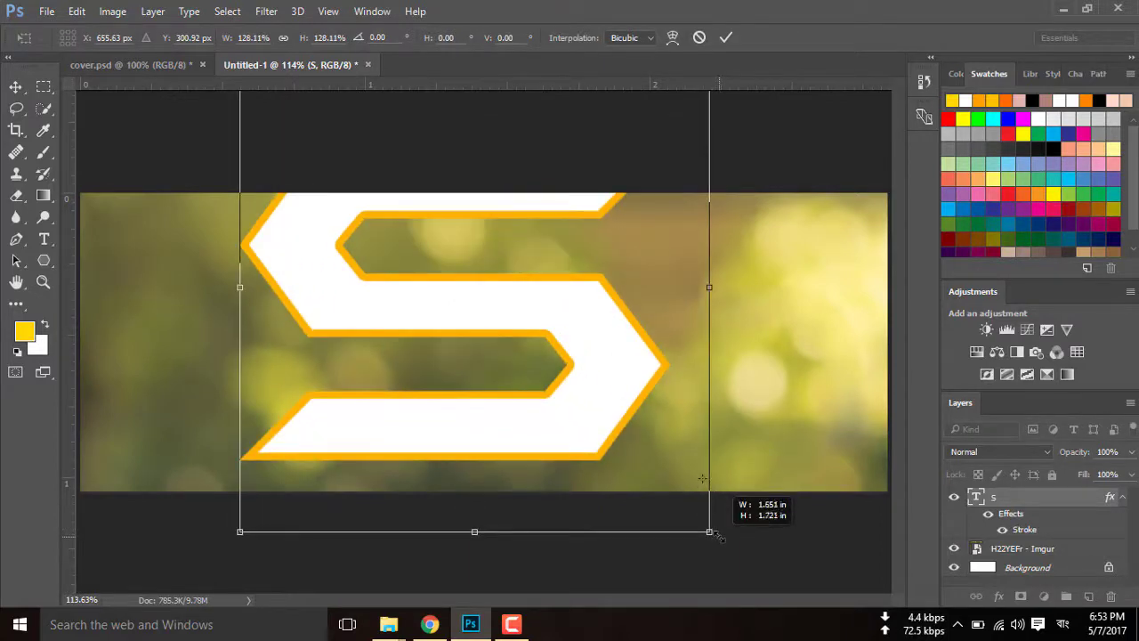
{"action": "key", "text": "ctrl+z"}
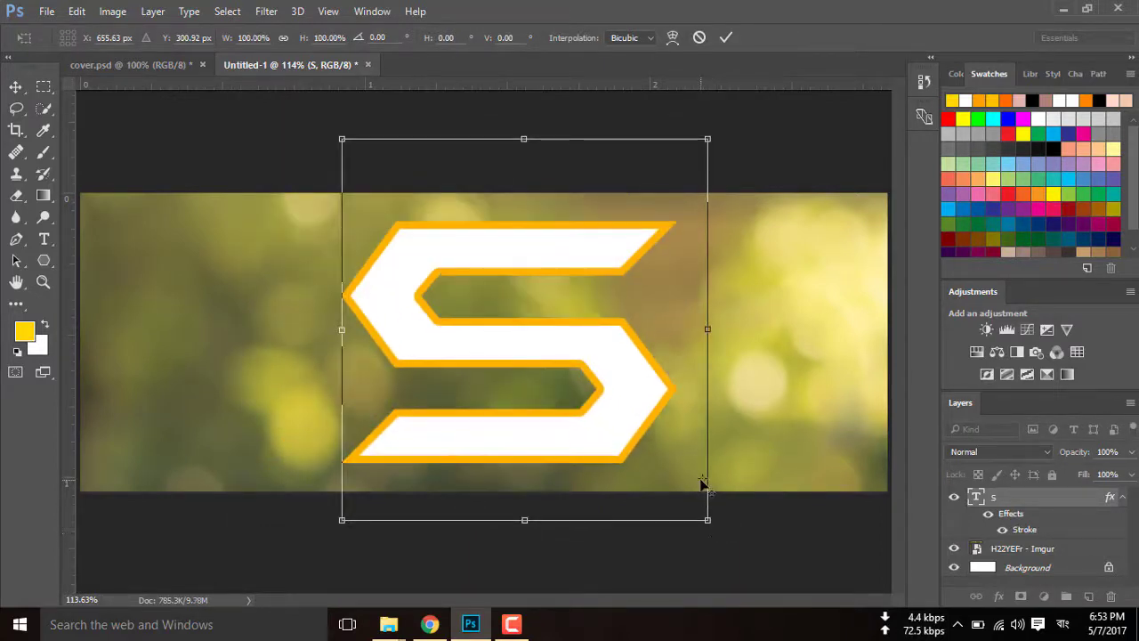
{"action": "left_click_drag", "start_coordinate": [701, 483], "coordinate": [524, 329]}
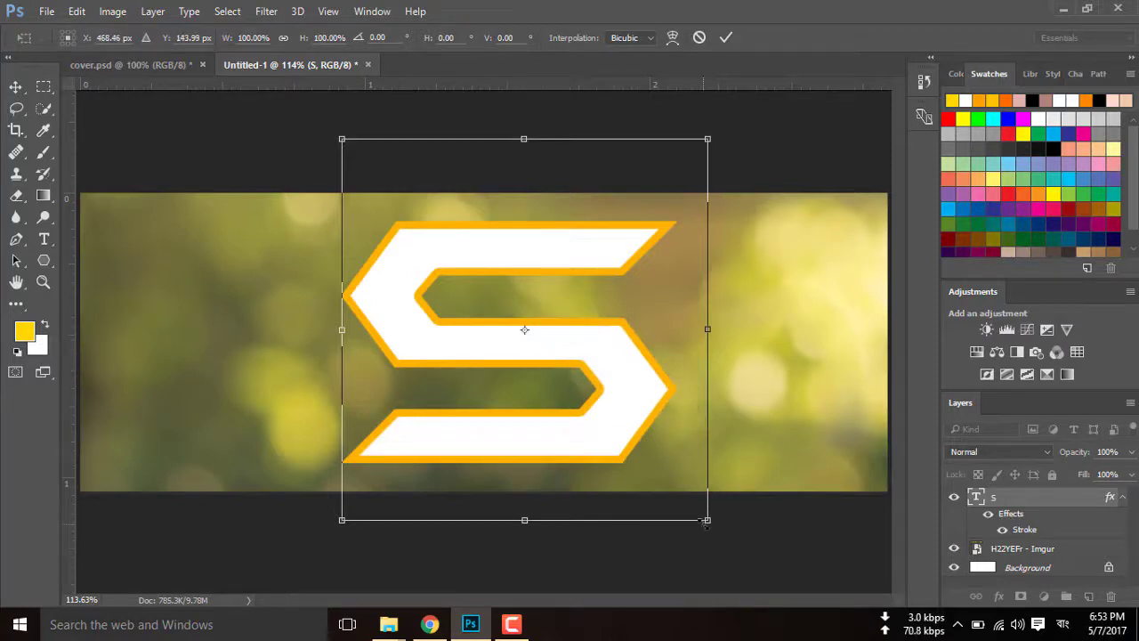
{"action": "left_click_drag", "start_coordinate": [708, 519], "coordinate": [721, 533]}
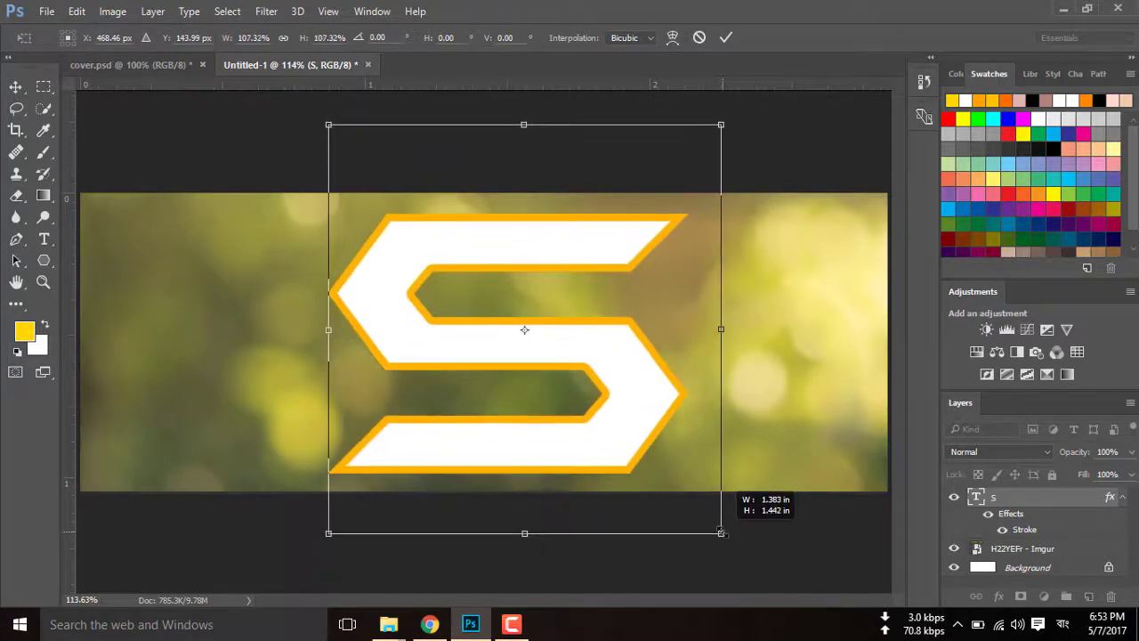
{"action": "left_click_drag", "start_coordinate": [639, 436], "coordinate": [642, 436]}
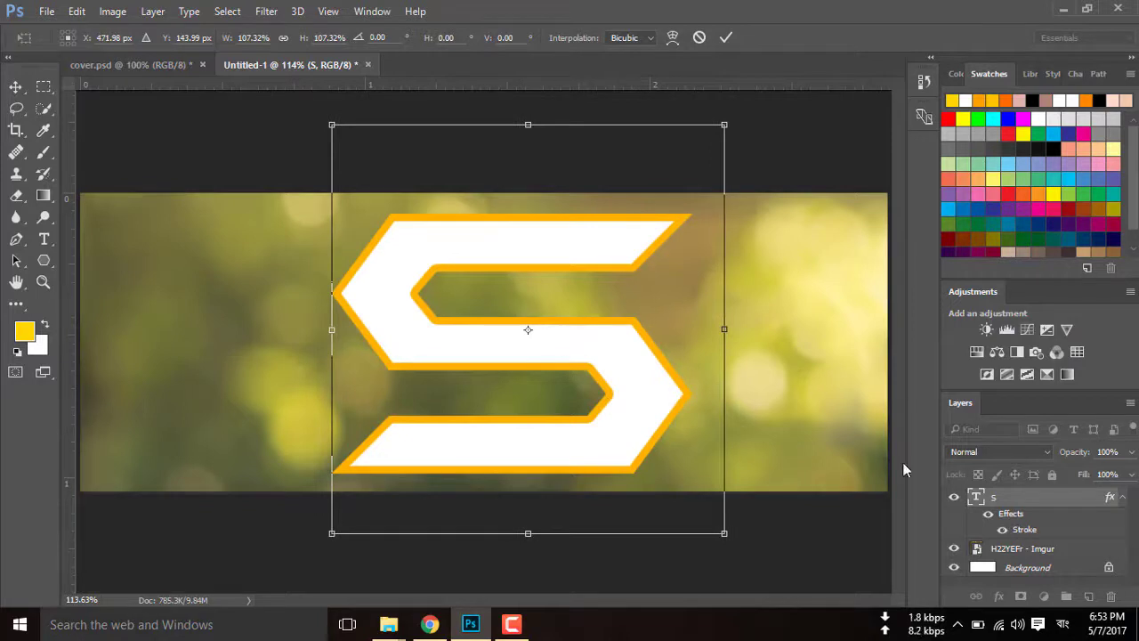
{"action": "left_click", "coordinate": [726, 37]}
Step: Recentre the S horizontally on the background and drag the DSC_0007 portrait into the cover
{"action": "left_click", "coordinate": [1015, 558]}
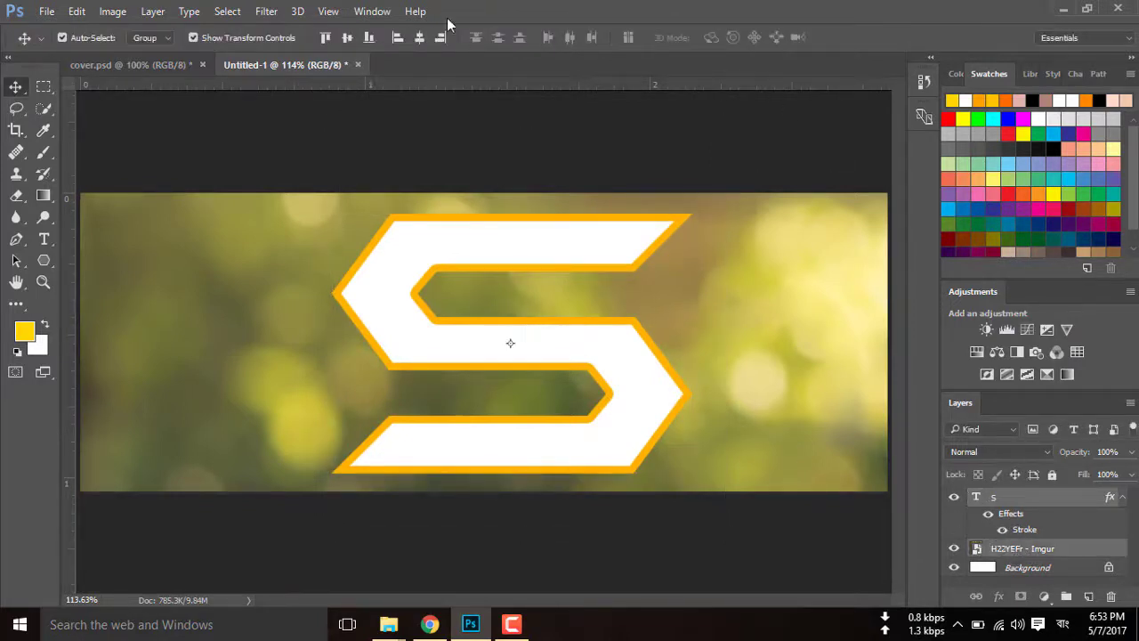
{"action": "left_click", "coordinate": [420, 38]}
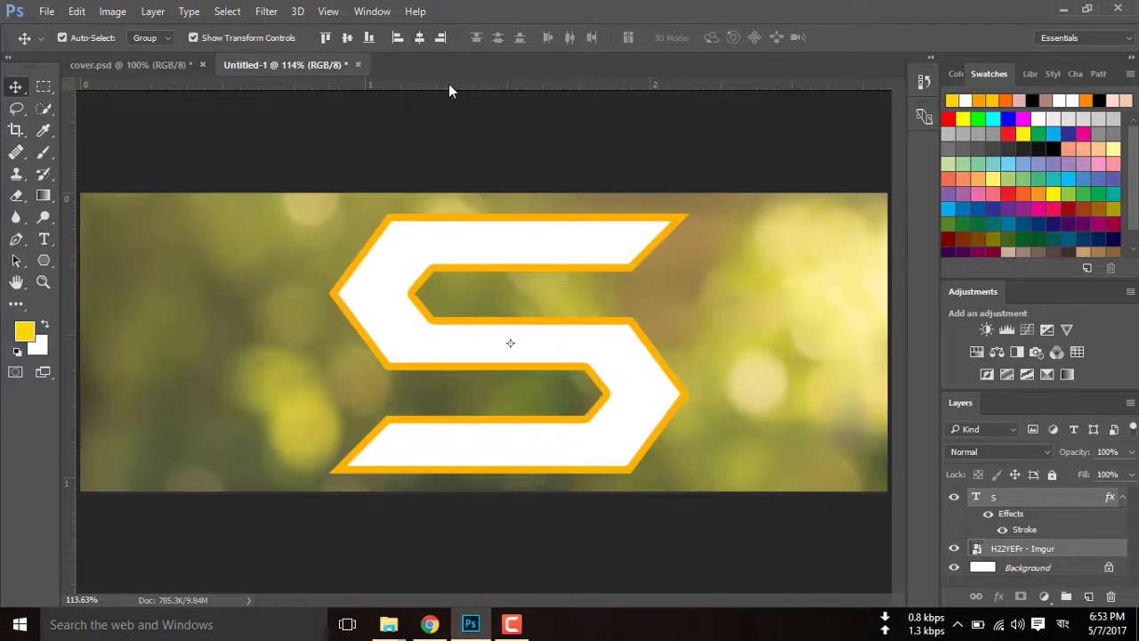
{"action": "left_click", "coordinate": [492, 127]}
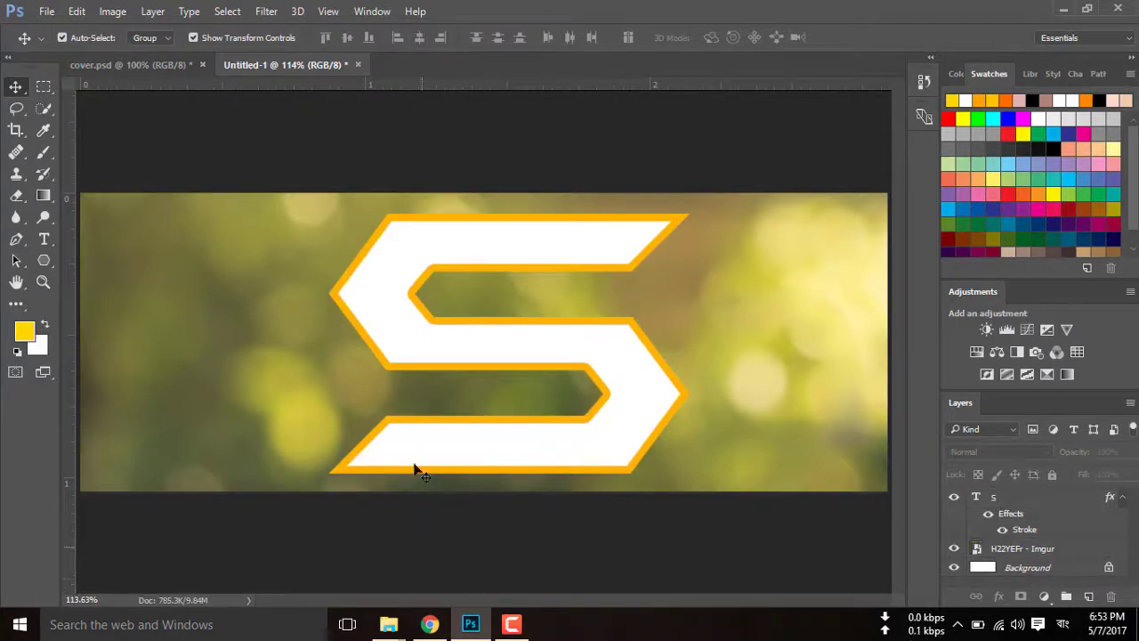
{"action": "mouse_move", "coordinate": [388, 624]}
{"action": "left_click", "coordinate": [361, 568]}
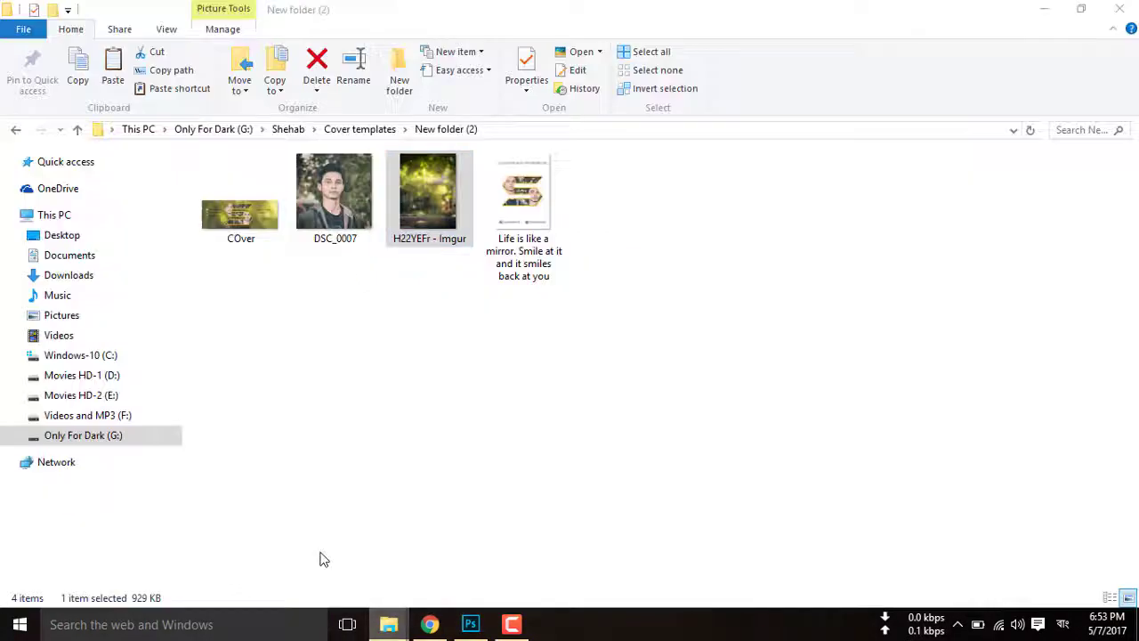
{"action": "mouse_move", "coordinate": [335, 191]}
{"action": "left_mouse_down"}
{"action": "mouse_move", "coordinate": [476, 632]}
{"action": "mouse_move", "coordinate": [576, 288]}
{"action": "mouse_move", "coordinate": [571, 300]}
{"action": "left_mouse_up"}
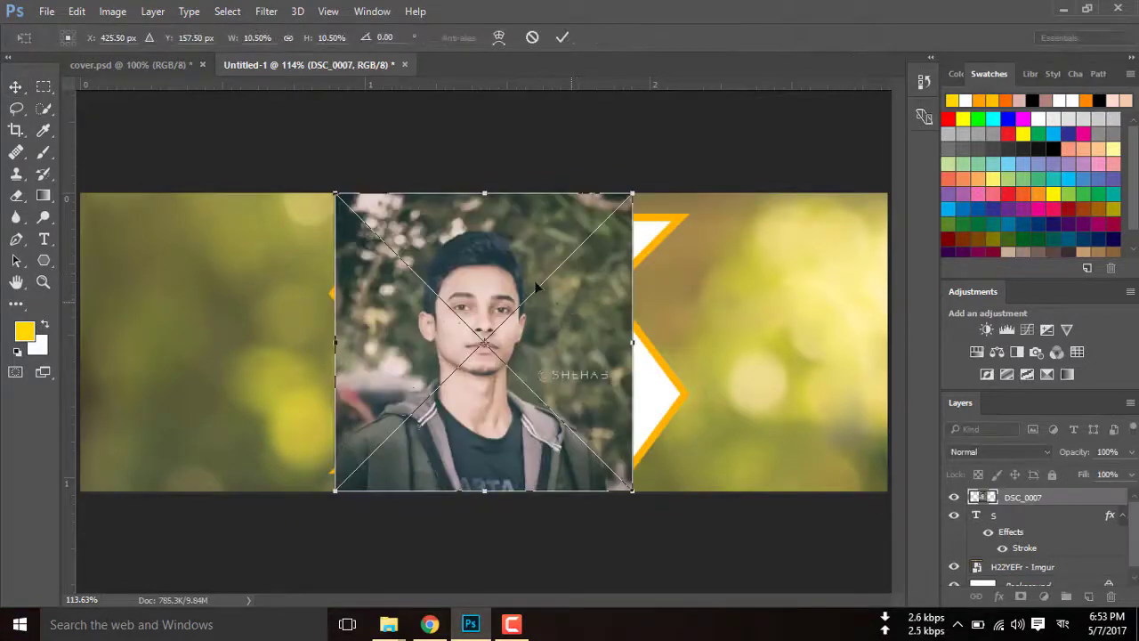
Step: Commit DSC_0007, clip it to the S, and shift it left so the face shows
{"action": "left_click", "coordinate": [563, 37]}
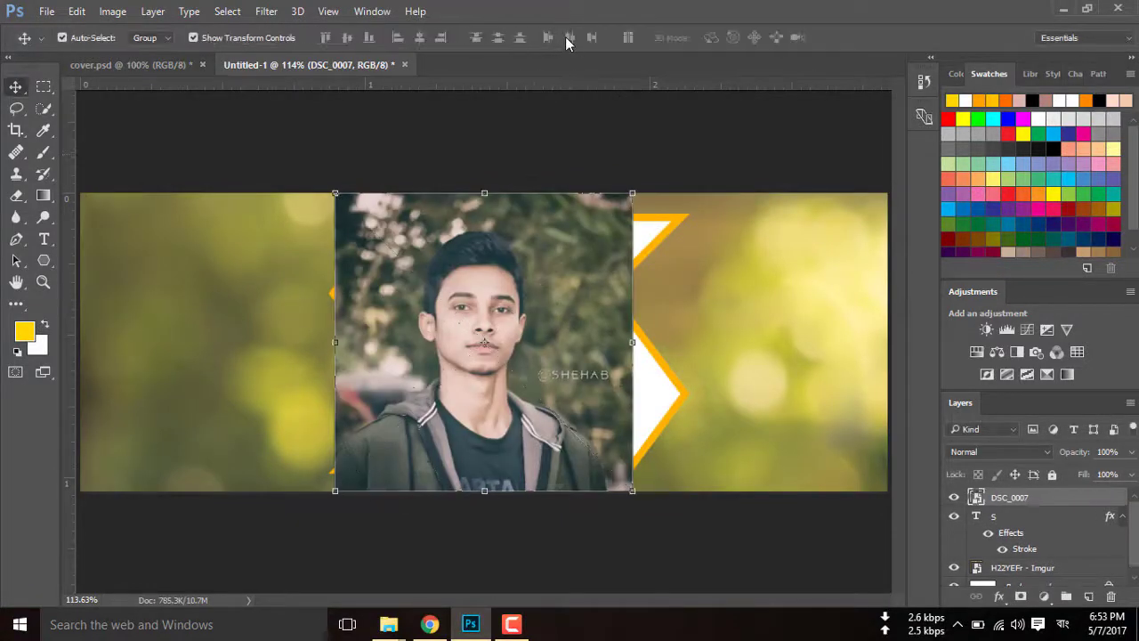
{"action": "right_click", "coordinate": [1043, 503]}
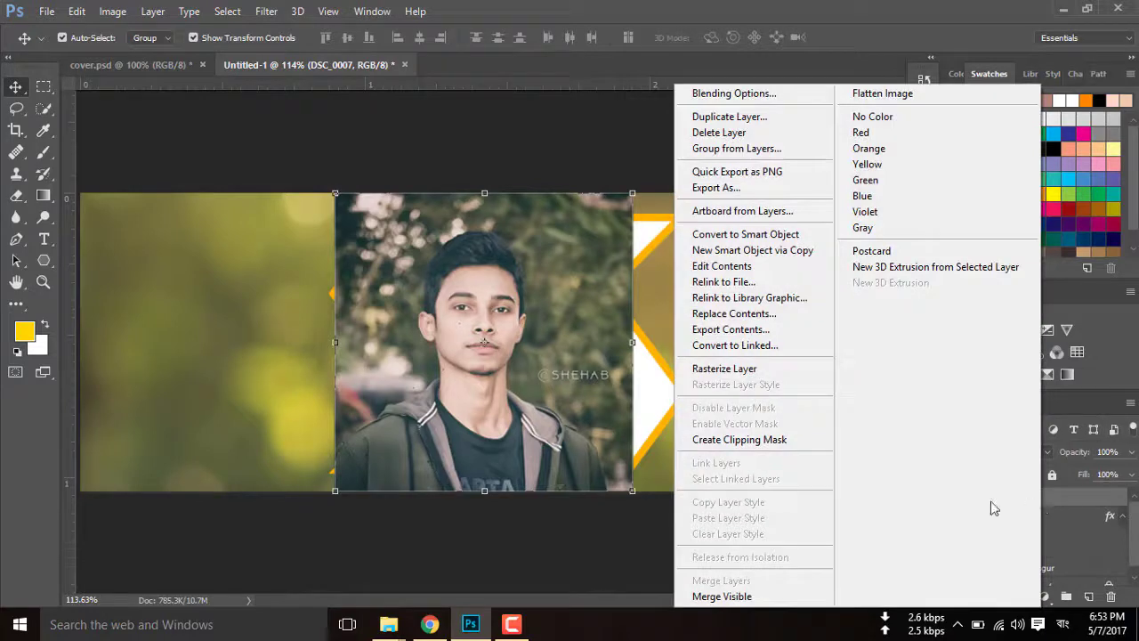
{"action": "left_click", "coordinate": [749, 445]}
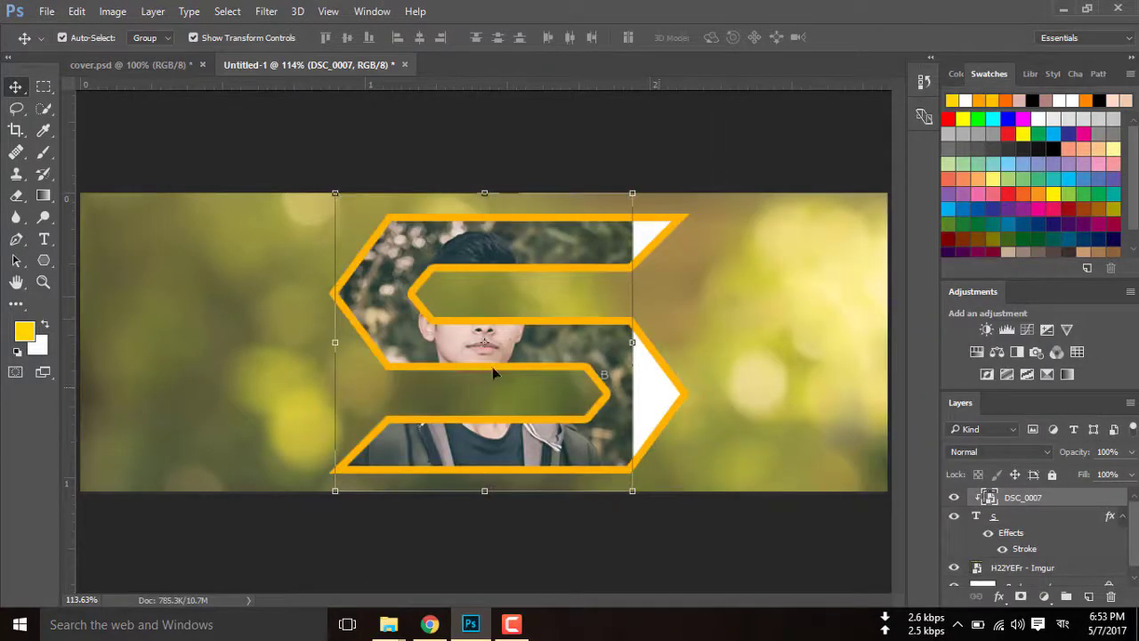
{"action": "mouse_move", "coordinate": [540, 341]}
{"action": "left_mouse_down"}
{"action": "mouse_move", "coordinate": [463, 319]}
{"action": "mouse_move", "coordinate": [448, 295]}
{"action": "left_mouse_up"}
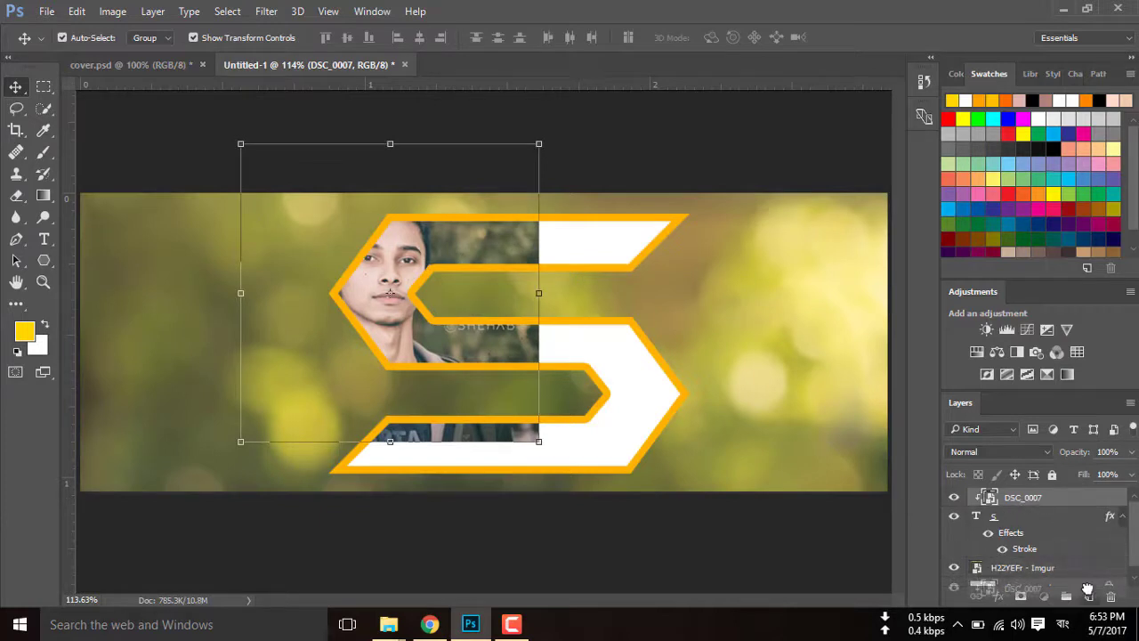
Step: Duplicate the portrait, then move and enlarge the copy into the S's lower-right bend
{"action": "left_click_drag", "start_coordinate": [1028, 501], "coordinate": [1088, 596]}
{"action": "mouse_move", "coordinate": [450, 336]}
{"action": "left_mouse_down"}
{"action": "mouse_move", "coordinate": [658, 424]}
{"action": "mouse_move", "coordinate": [681, 412]}
{"action": "left_mouse_up"}
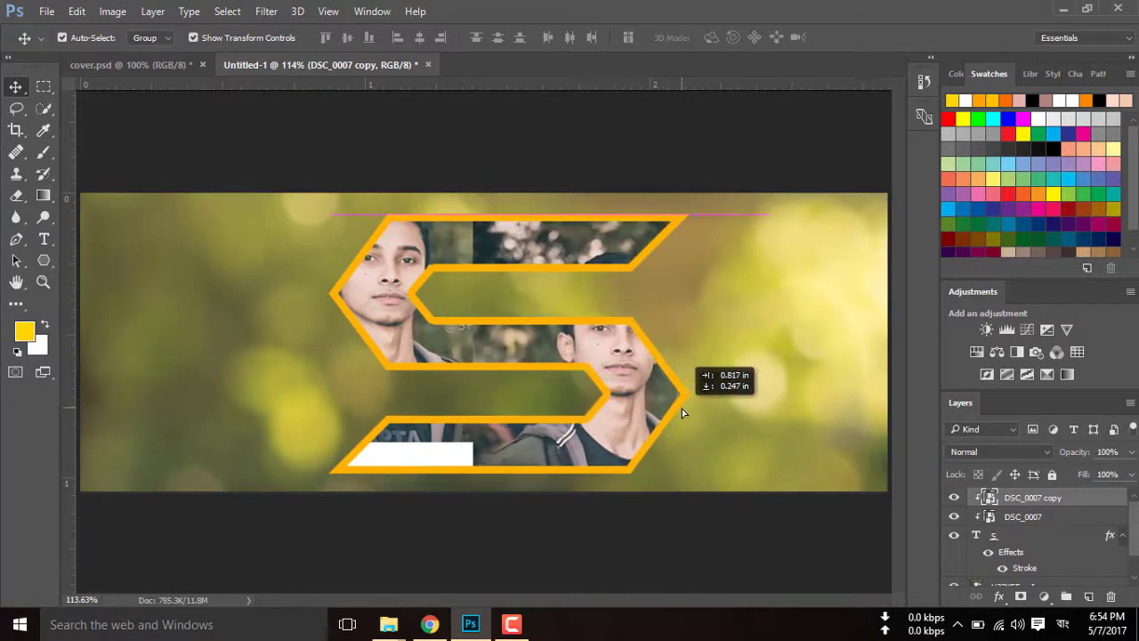
{"action": "left_click_drag", "start_coordinate": [681, 412], "coordinate": [687, 412]}
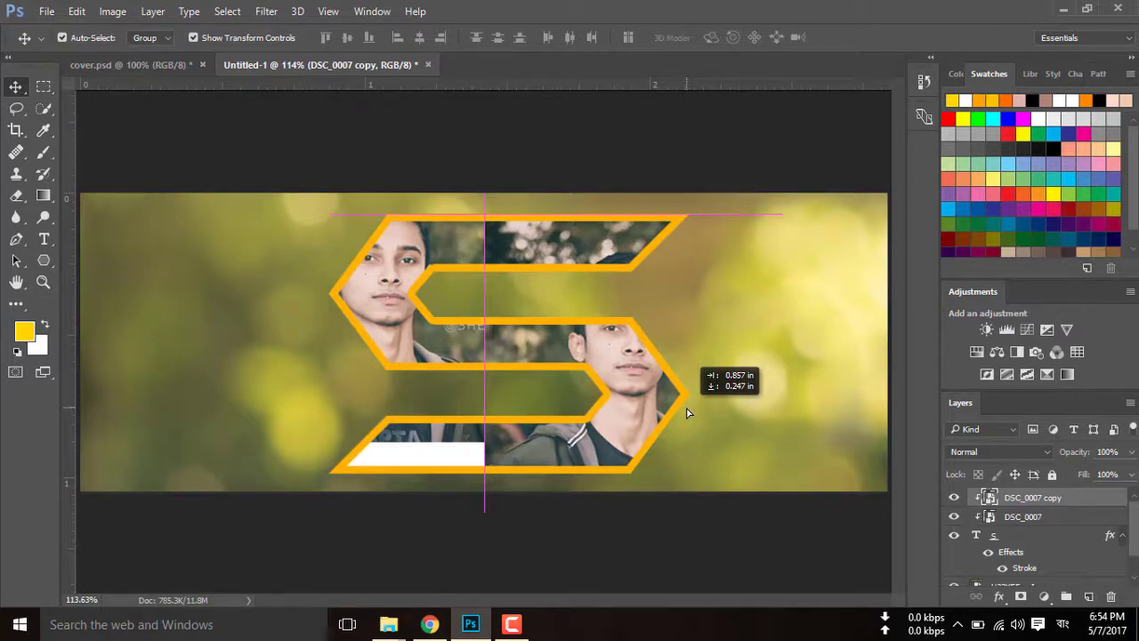
{"action": "left_click_drag", "start_coordinate": [687, 413], "coordinate": [687, 412]}
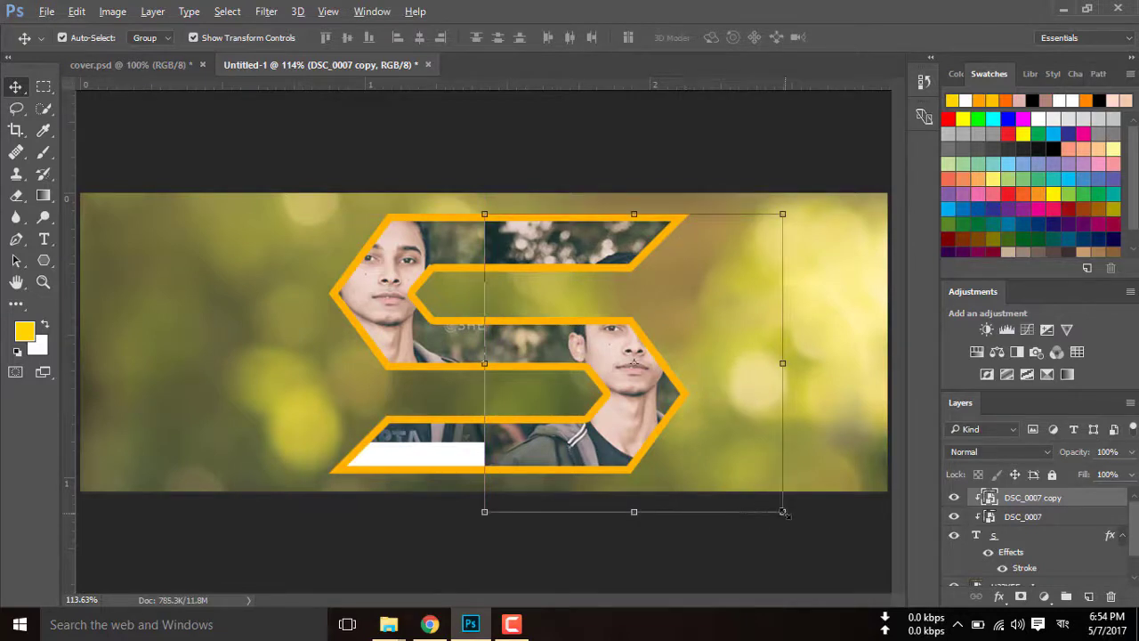
{"action": "left_click_drag", "start_coordinate": [782, 512], "coordinate": [803, 534]}
{"action": "left_click_drag", "start_coordinate": [649, 427], "coordinate": [654, 442]}
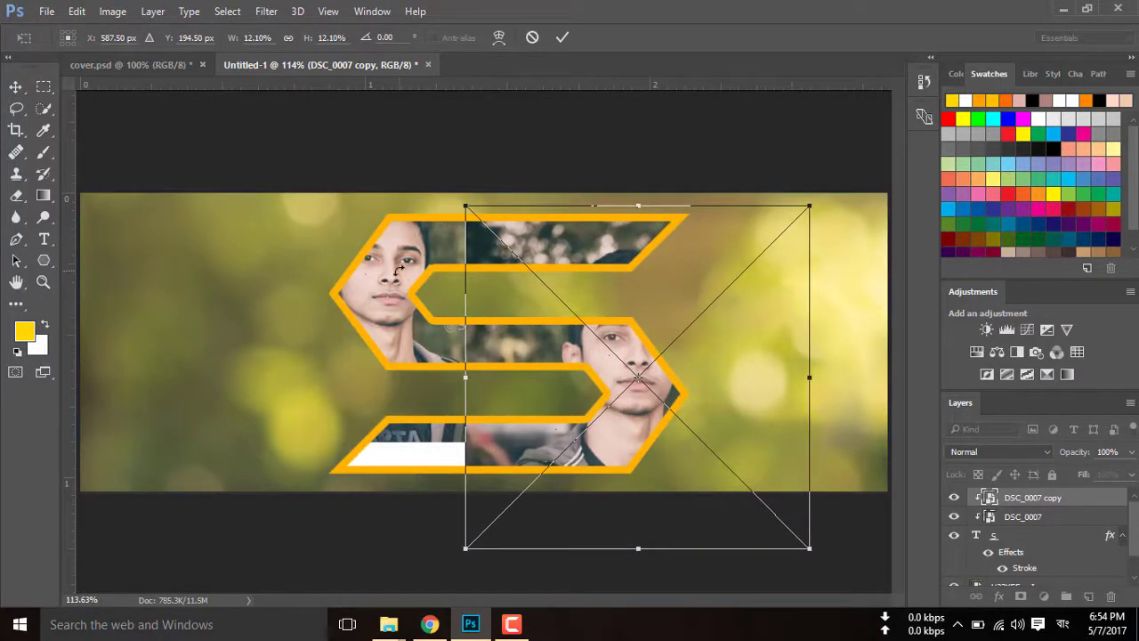
{"action": "key", "text": "Return"}
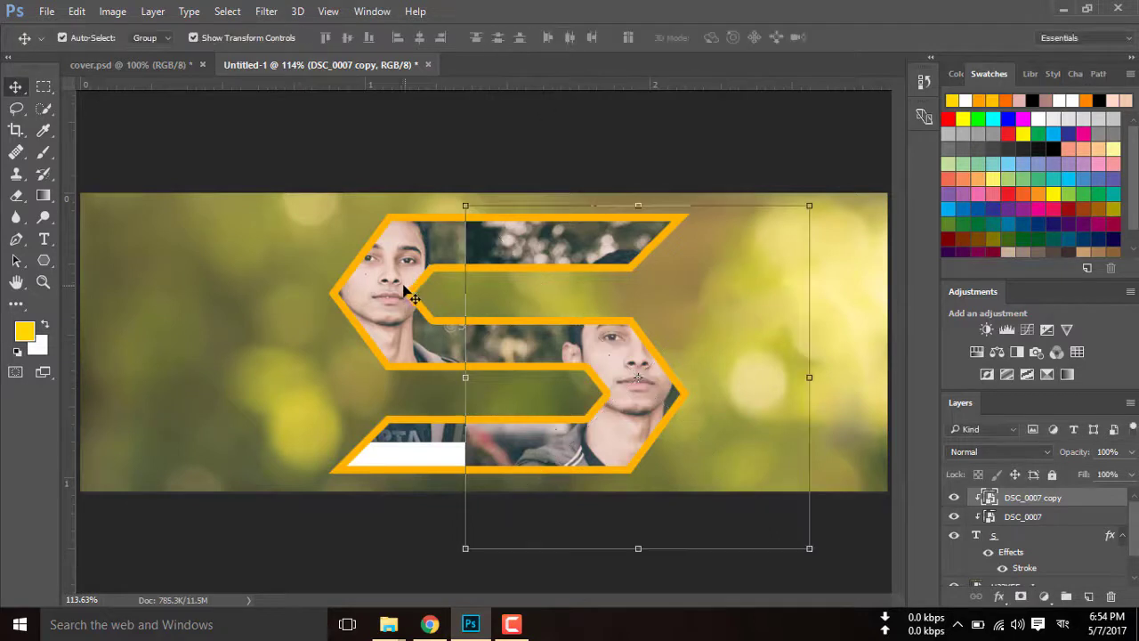
Step: Enlarge the original DSC_0007 portrait to 12.40% and fine-tune its position
{"action": "left_click", "coordinate": [383, 296]}
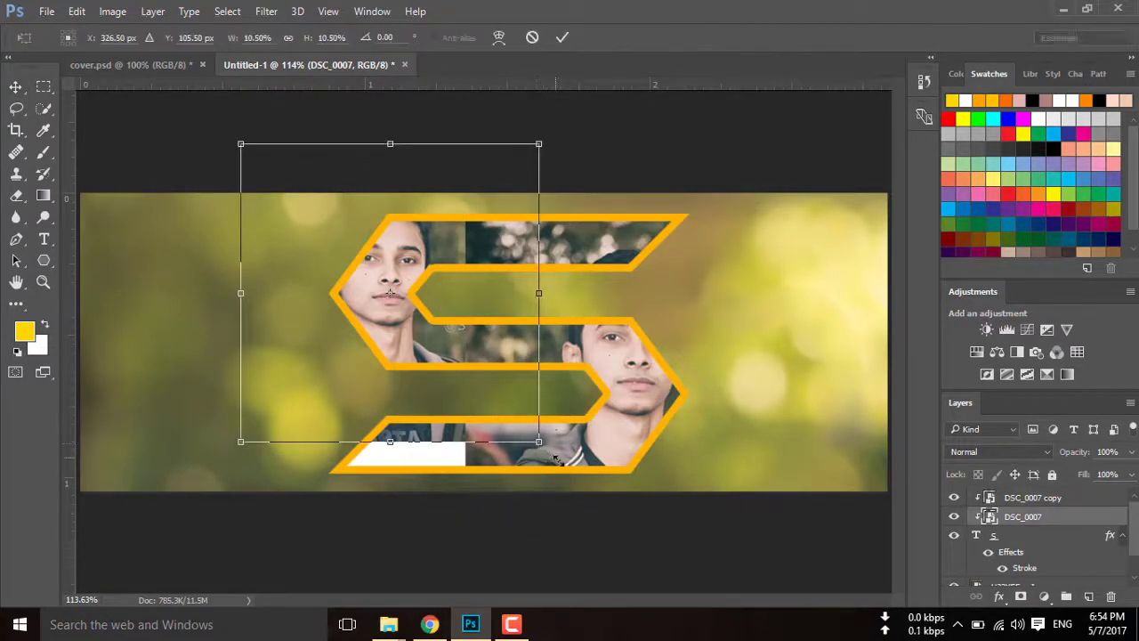
{"action": "left_click_drag", "start_coordinate": [537, 440], "coordinate": [574, 474]}
{"action": "left_click_drag", "start_coordinate": [473, 391], "coordinate": [453, 385]}
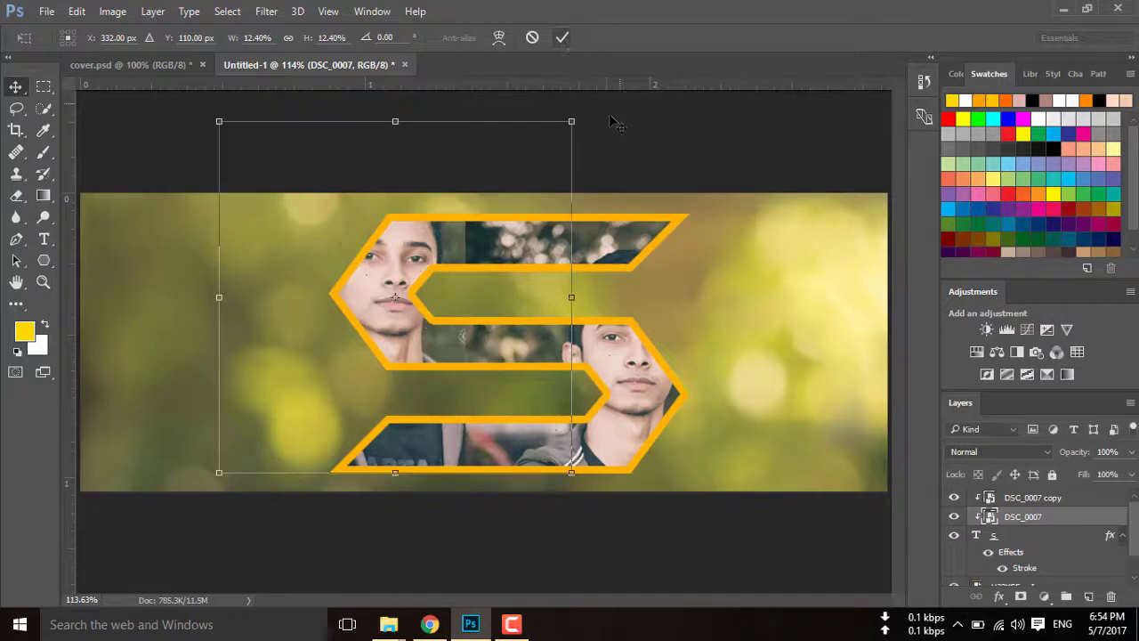
{"action": "key", "text": "Return"}
{"action": "left_click", "coordinate": [611, 148]}
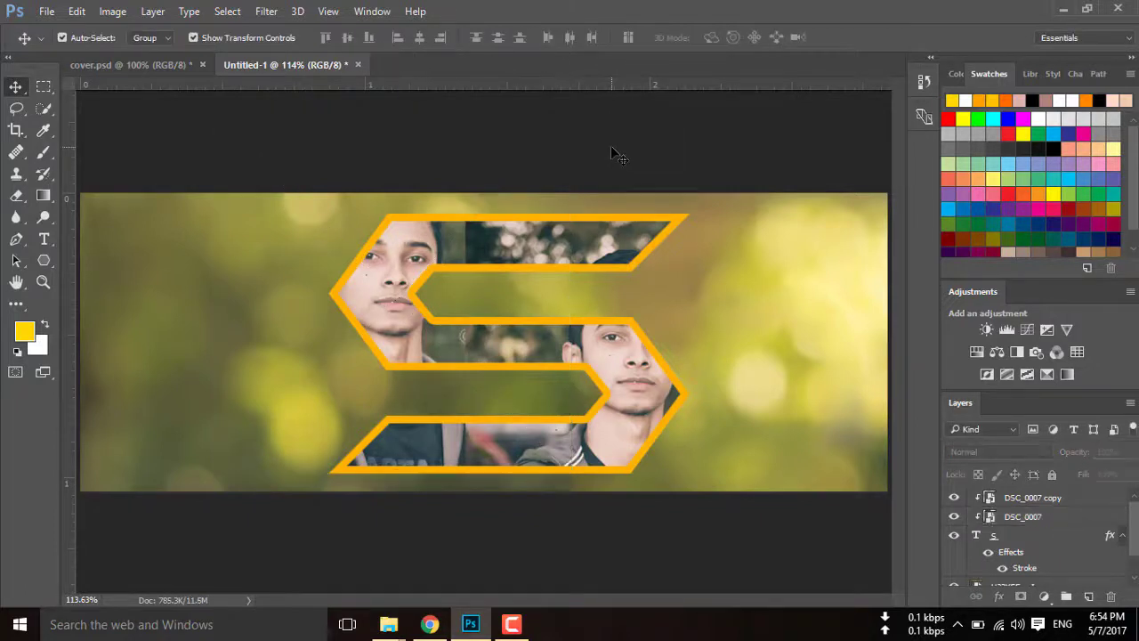
{"action": "left_click", "coordinate": [989, 502]}
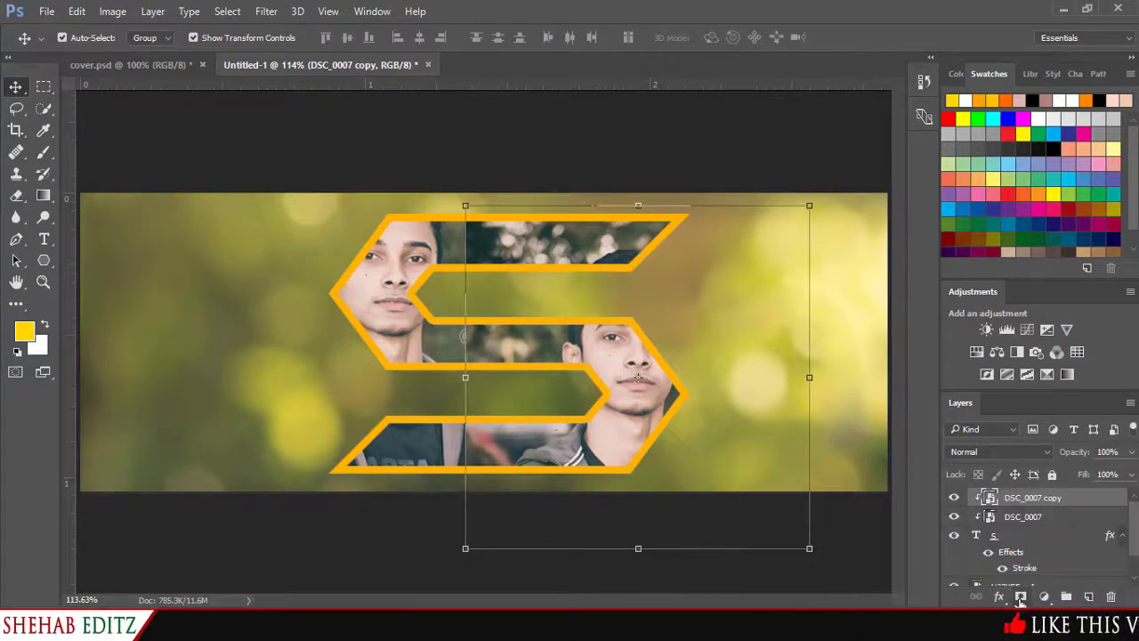
Step: Mask the DSC_0007 copy and paint black along the seam with a soft 48 px brush at 45% opacity
{"action": "left_click", "coordinate": [1020, 597]}
{"action": "left_click", "coordinate": [46, 154]}
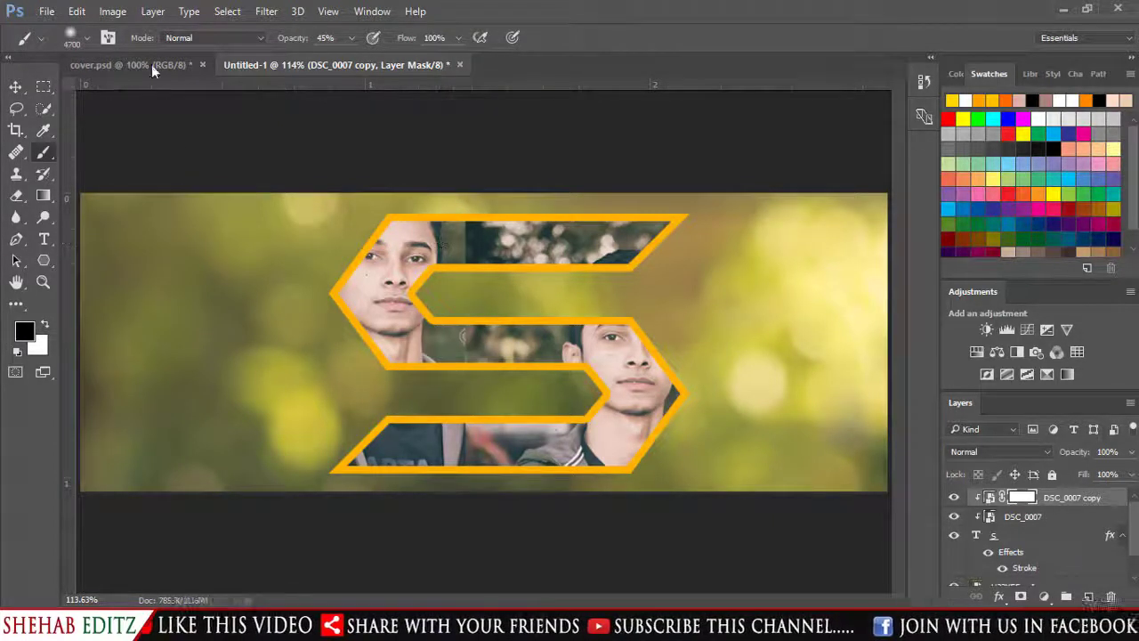
{"action": "left_click", "coordinate": [86, 39]}
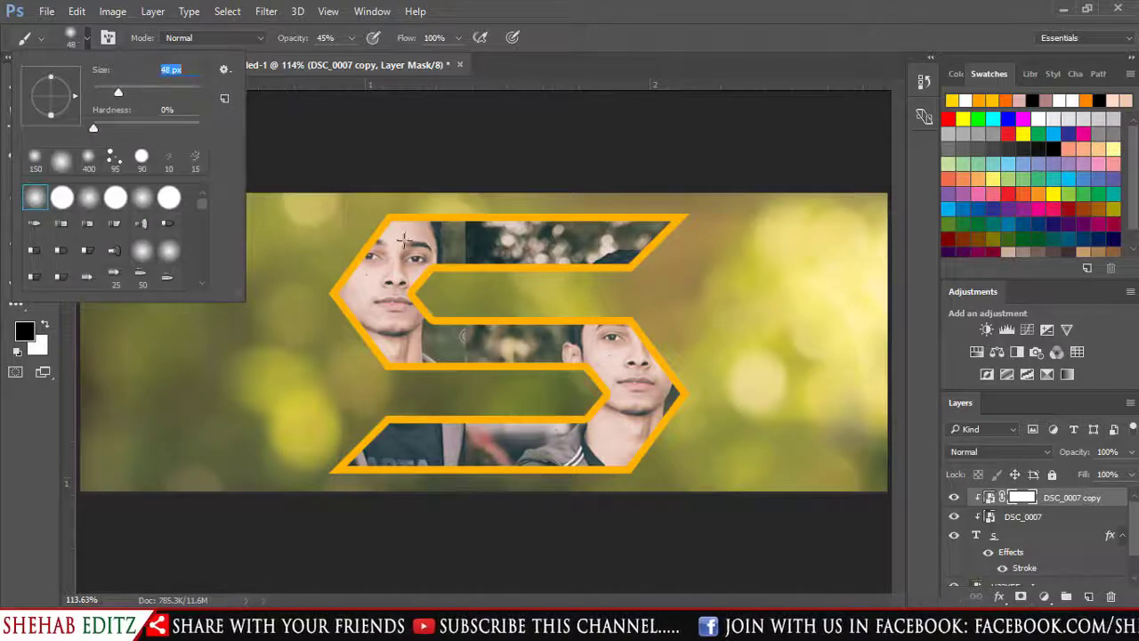
{"action": "left_click", "coordinate": [468, 239]}
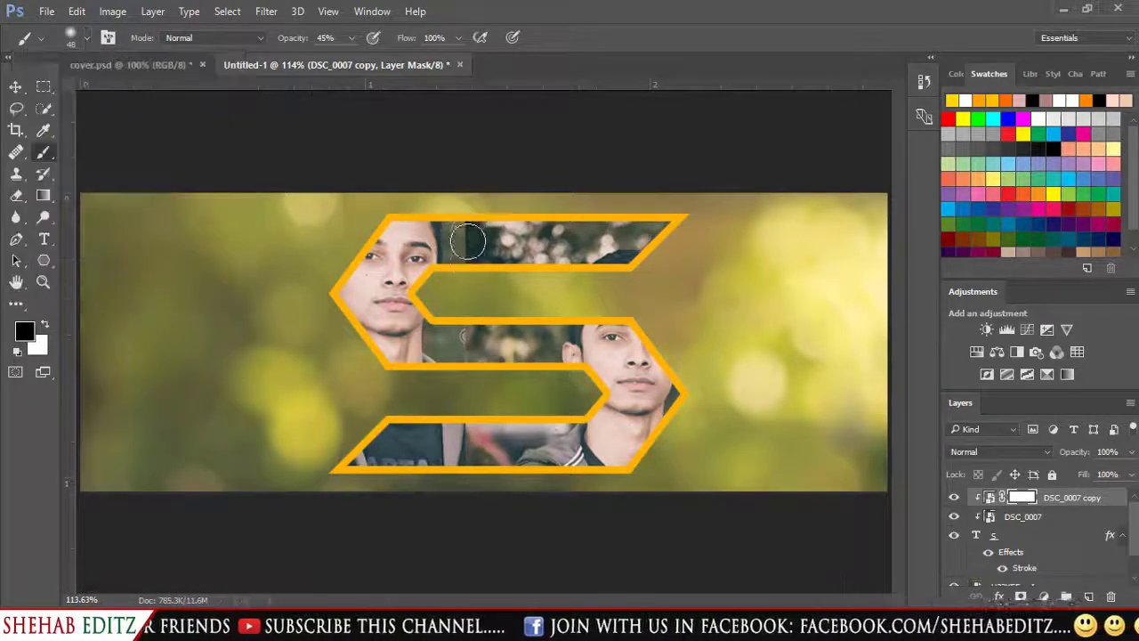
{"action": "mouse_move", "coordinate": [469, 227]}
{"action": "left_mouse_down"}
{"action": "mouse_move", "coordinate": [465, 342]}
{"action": "mouse_move", "coordinate": [471, 333]}
{"action": "mouse_move", "coordinate": [467, 343]}
{"action": "mouse_move", "coordinate": [485, 344]}
{"action": "mouse_move", "coordinate": [454, 349]}
{"action": "mouse_move", "coordinate": [486, 323]}
{"action": "mouse_move", "coordinate": [445, 382]}
{"action": "left_mouse_up"}
{"action": "mouse_move", "coordinate": [460, 471]}
{"action": "left_mouse_down"}
{"action": "mouse_move", "coordinate": [470, 427]}
{"action": "mouse_move", "coordinate": [457, 452]}
{"action": "mouse_move", "coordinate": [490, 438]}
{"action": "mouse_move", "coordinate": [432, 471]}
{"action": "mouse_move", "coordinate": [449, 438]}
{"action": "mouse_move", "coordinate": [467, 436]}
{"action": "mouse_move", "coordinate": [473, 458]}
{"action": "mouse_move", "coordinate": [478, 425]}
{"action": "left_mouse_up"}
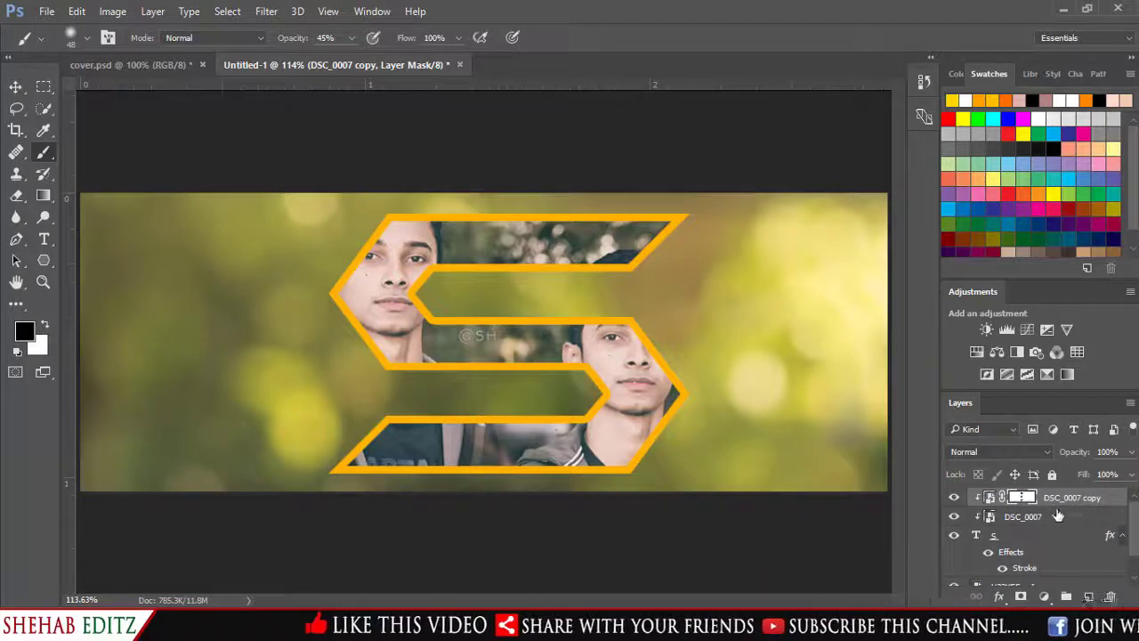
{"action": "key", "text": "ctrl+2"}
{"action": "scroll", "coordinate": [1052, 545], "scroll_direction": "down", "scroll_amount": 1}
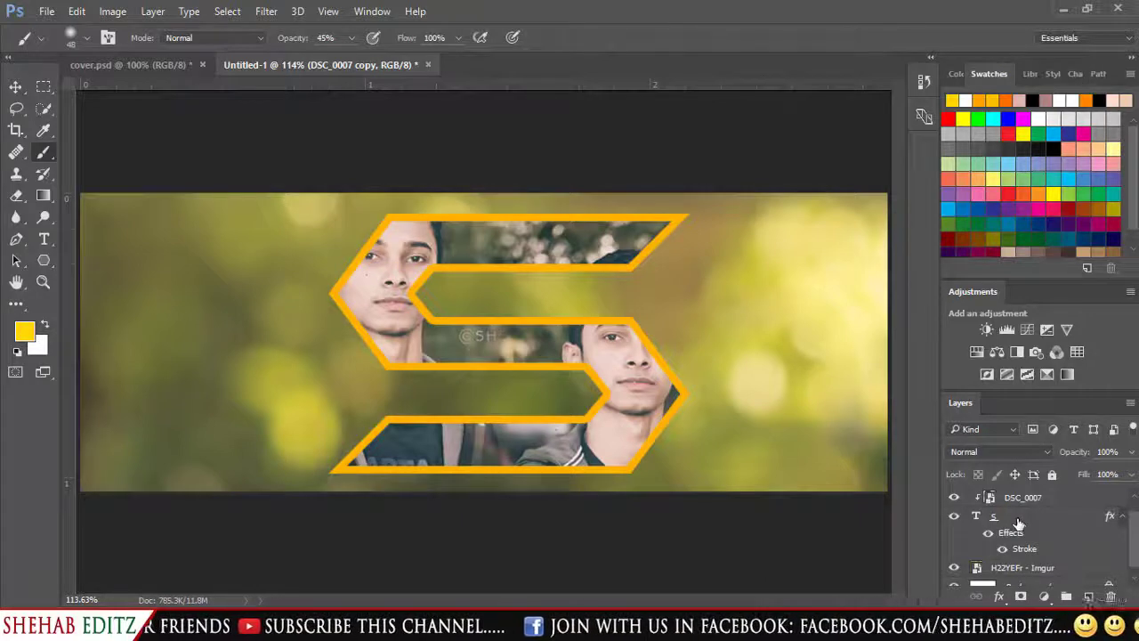
Step: Scale the S and DSC_0007 layers together to 88.7% and realign their horizontal centres
{"action": "left_click", "coordinate": [1019, 519], "text": "shift"}
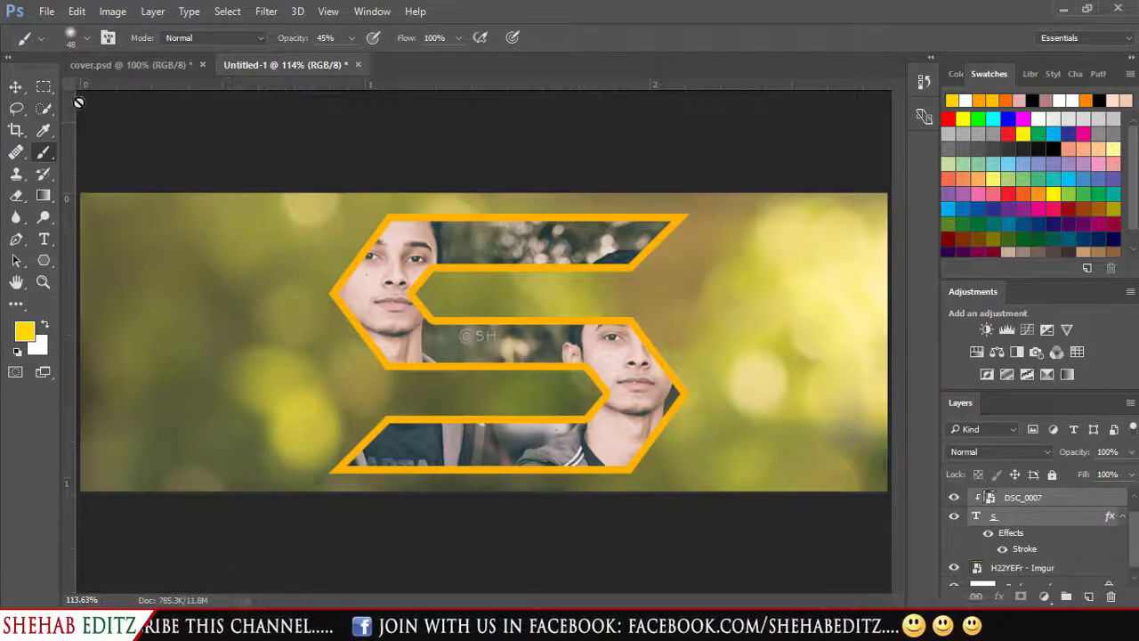
{"action": "left_click", "coordinate": [13, 87]}
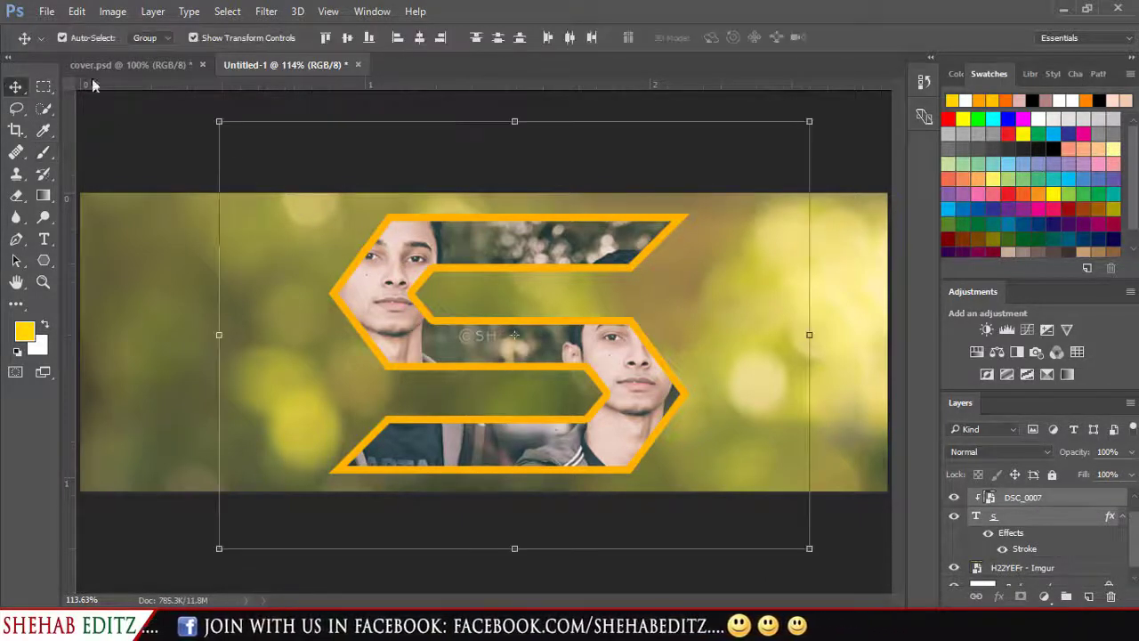
{"action": "left_click", "coordinate": [809, 547]}
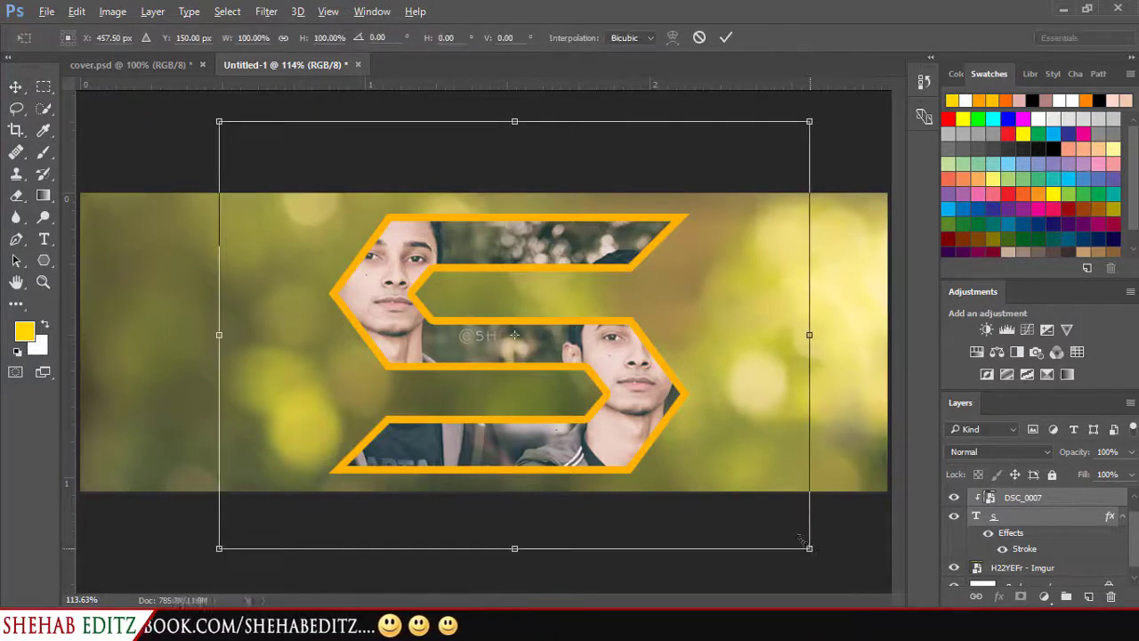
{"action": "left_click_drag", "start_coordinate": [801, 540], "coordinate": [776, 523]}
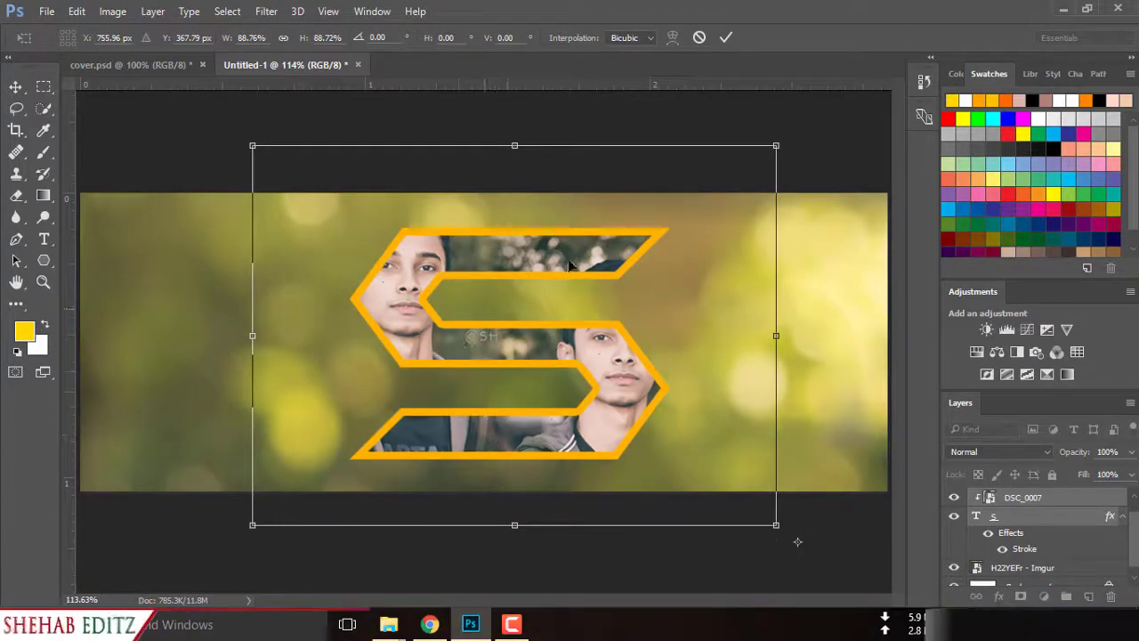
{"action": "left_click", "coordinate": [723, 39]}
{"action": "left_click", "coordinate": [418, 41]}
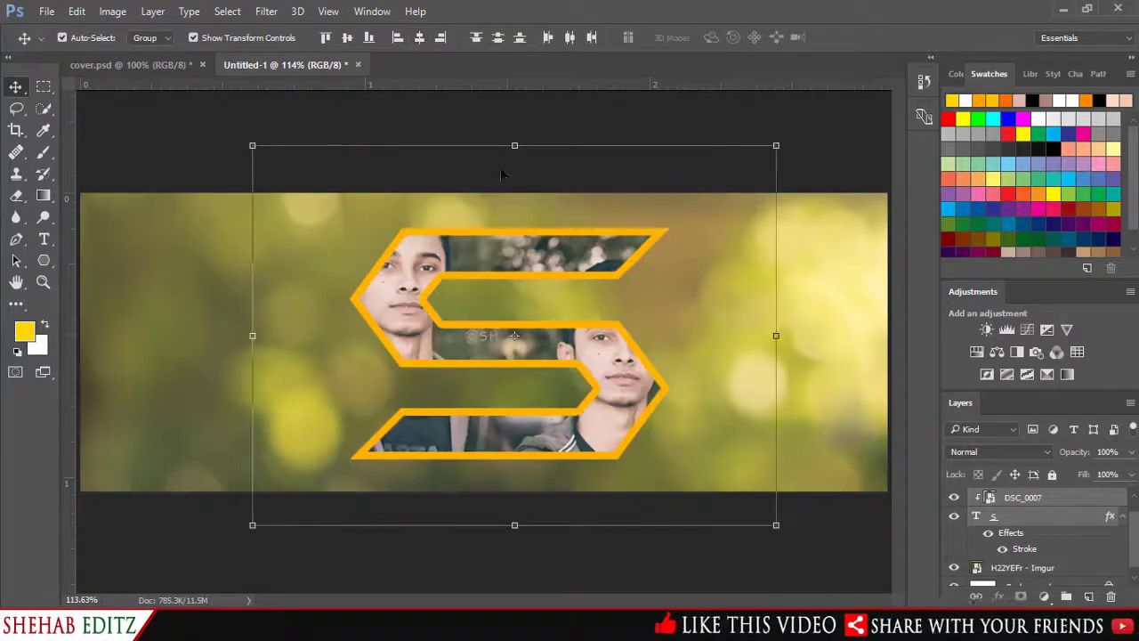
{"action": "left_click", "coordinate": [569, 39]}
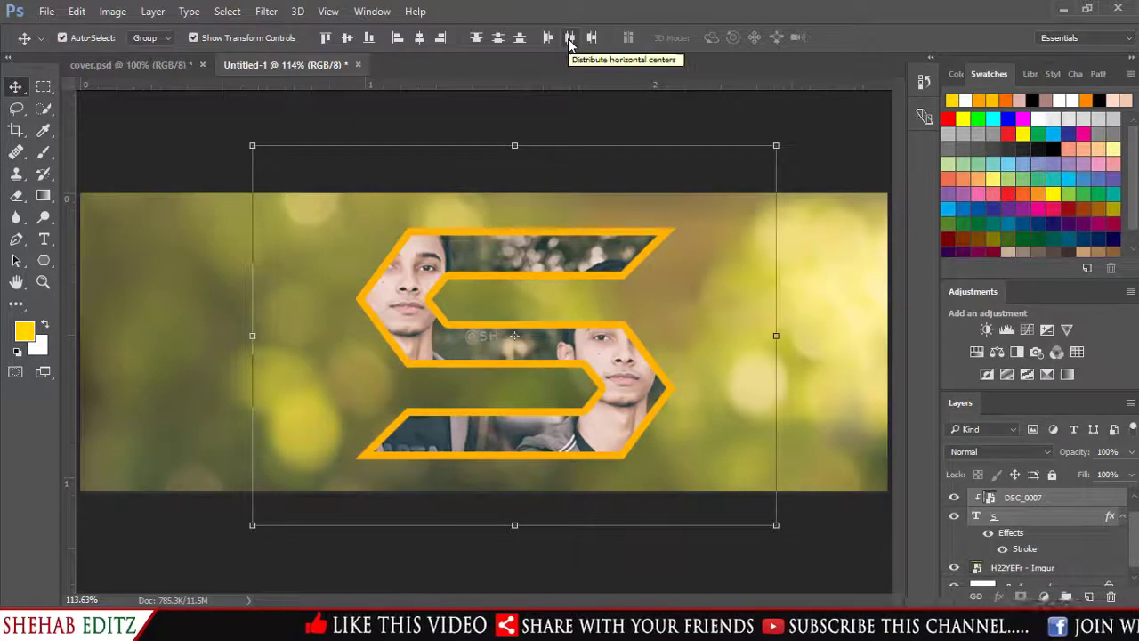
{"action": "key", "text": "ctrl+z"}
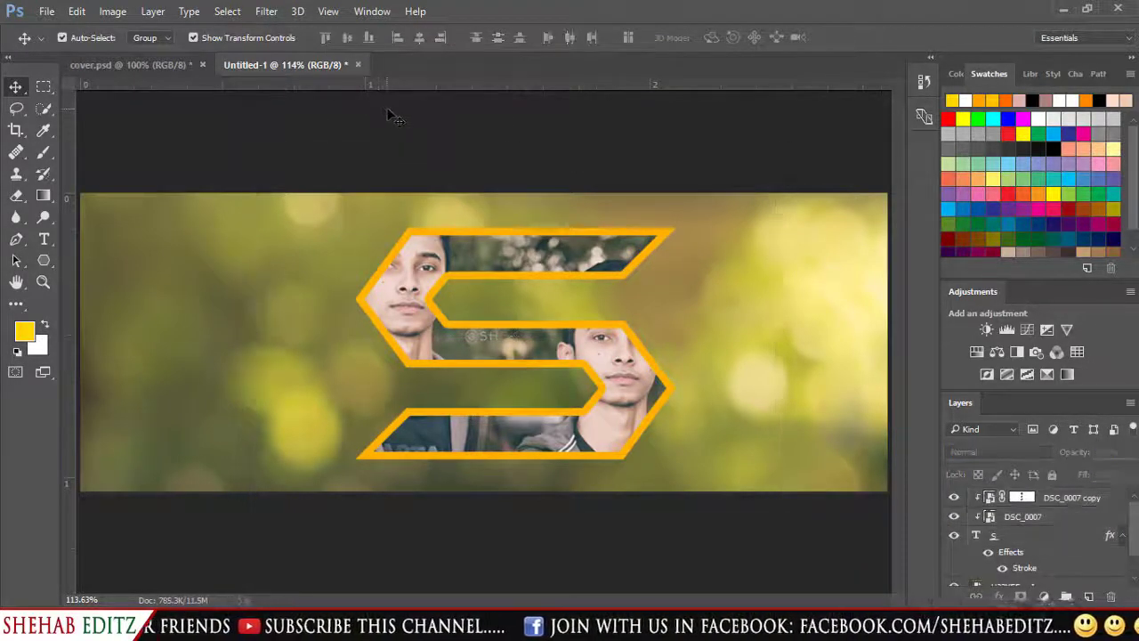
{"action": "left_click", "coordinate": [387, 111]}
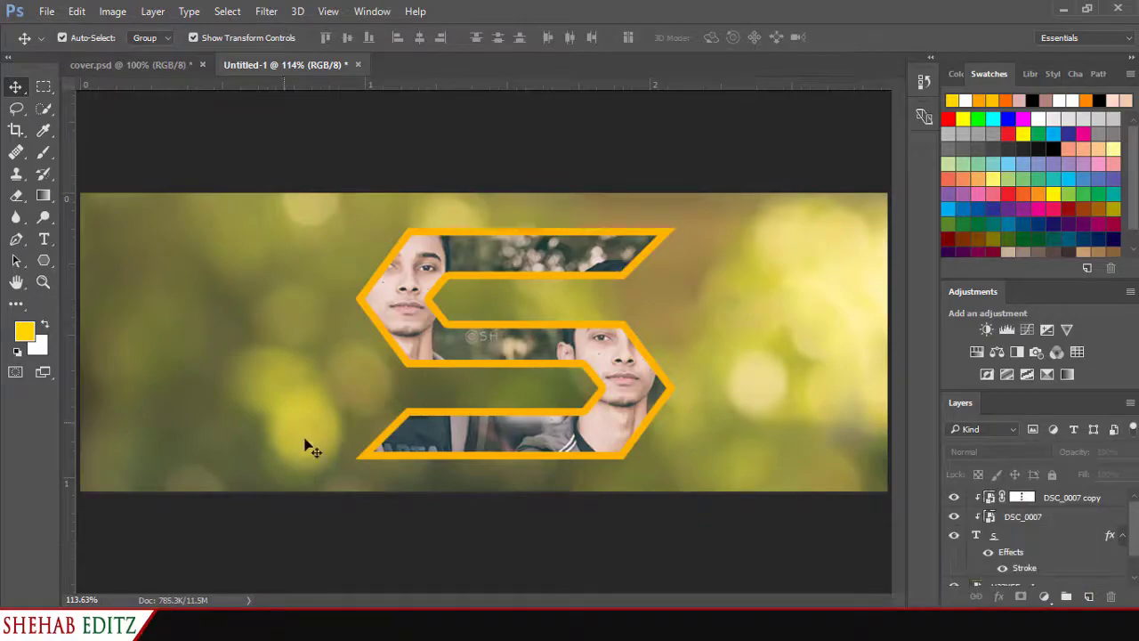
Step: Open Text Copy HARE from the project folder and copy its 'Life is like a mirror' quote line
{"action": "left_click", "coordinate": [293, 556]}
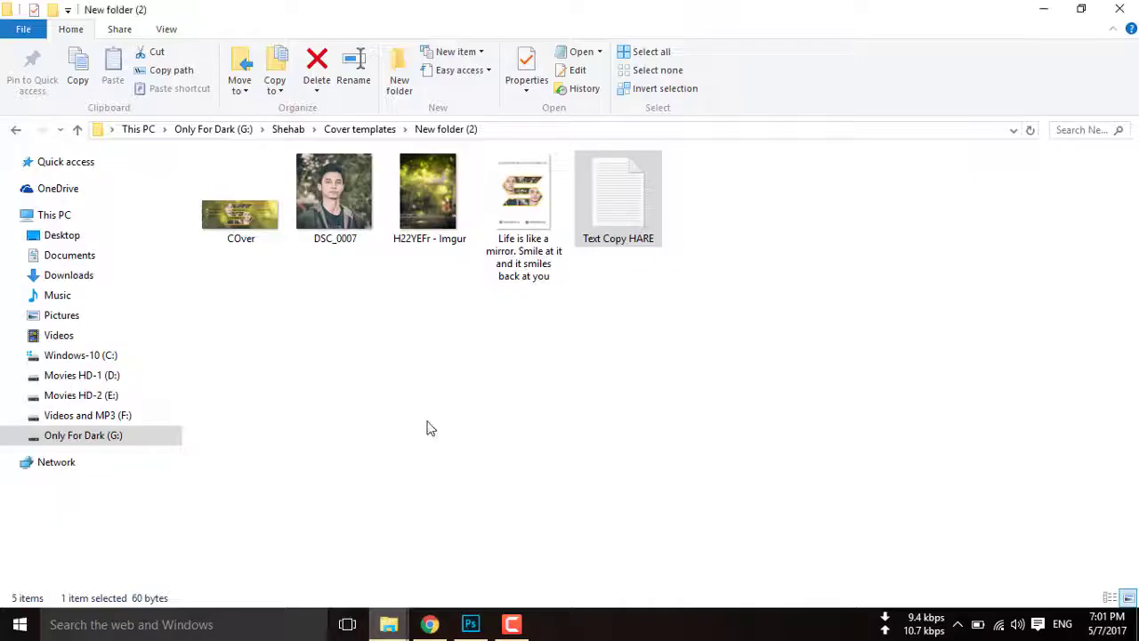
{"action": "double_click", "coordinate": [605, 195]}
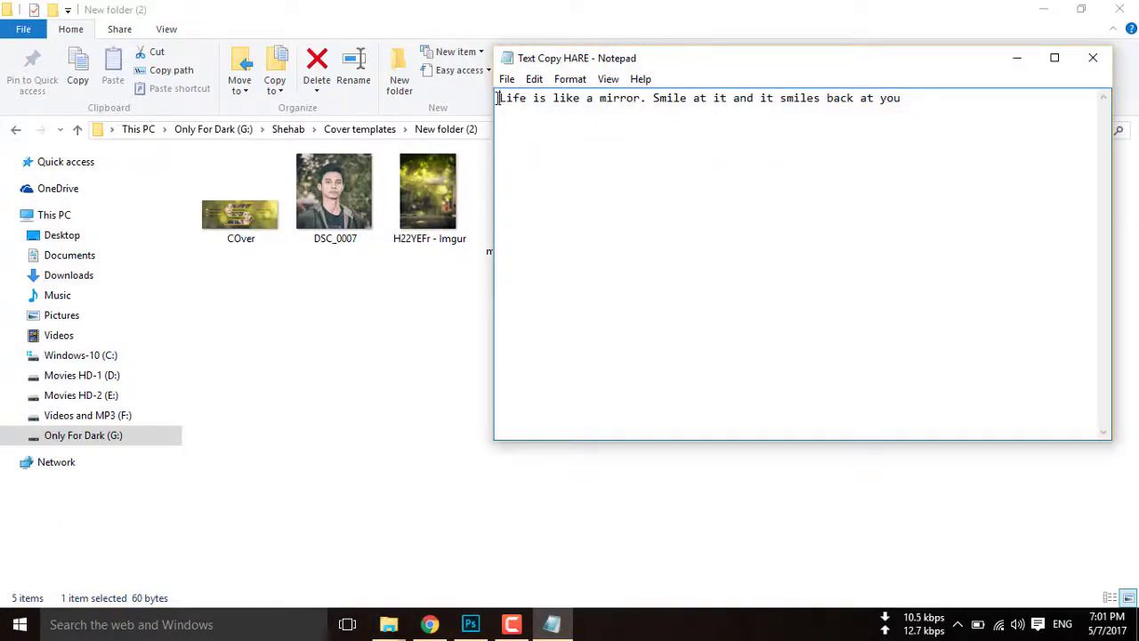
{"action": "left_click_drag", "start_coordinate": [499, 98], "coordinate": [922, 126]}
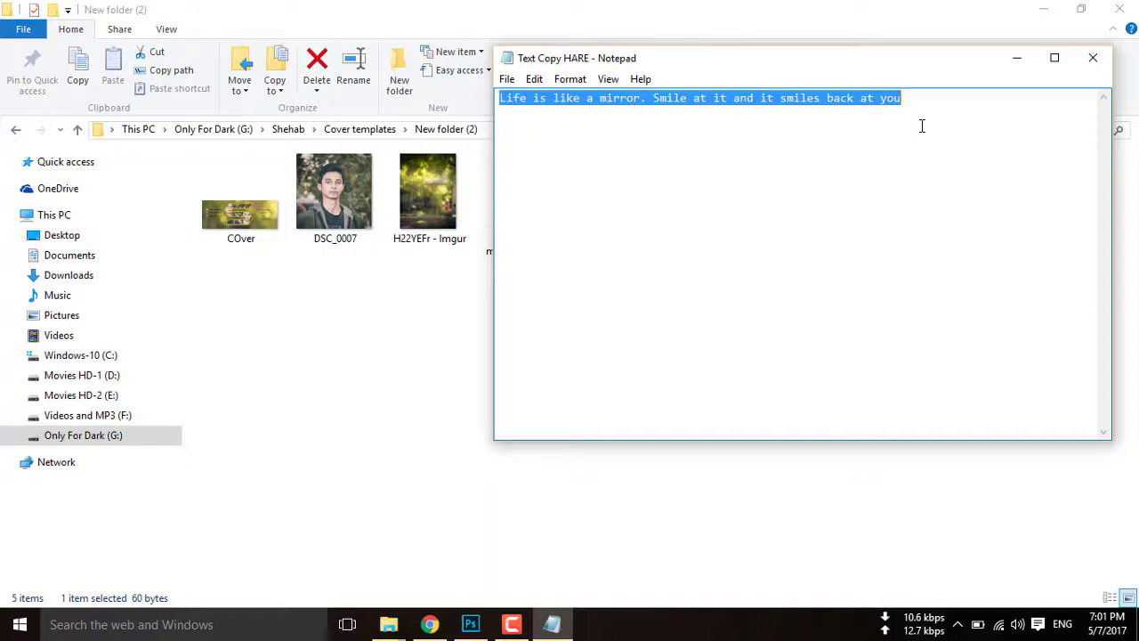
{"action": "right_click", "coordinate": [817, 101]}
{"action": "left_click", "coordinate": [810, 153]}
Step: Back in the cover, hide the S layer and choose the Above DEMO type font
{"action": "left_click", "coordinate": [471, 624]}
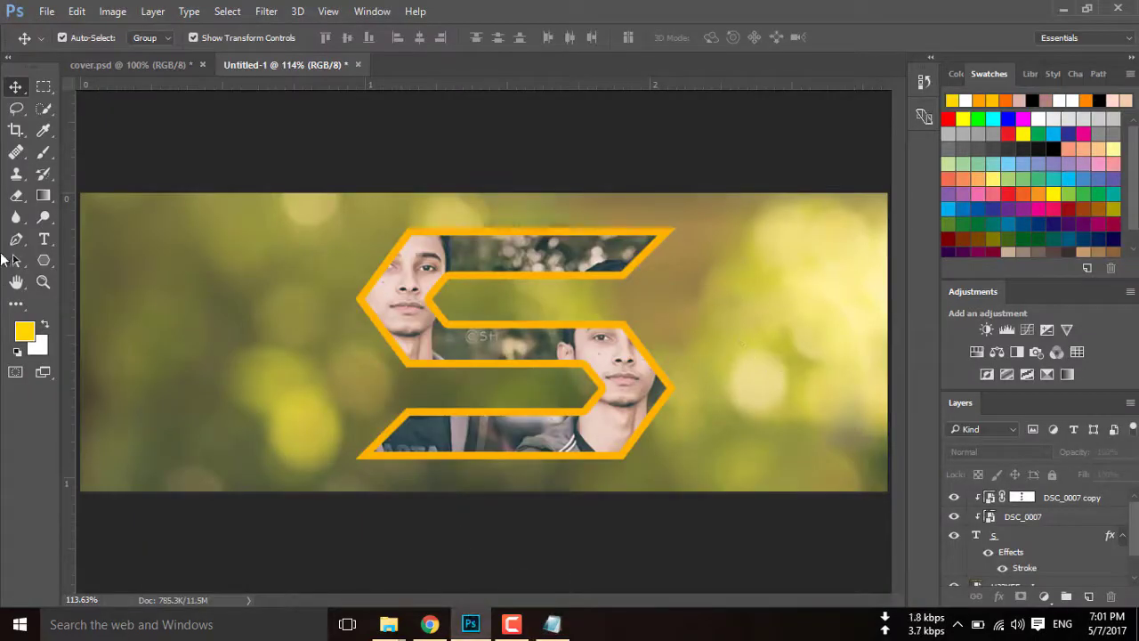
{"action": "left_click", "coordinate": [44, 241]}
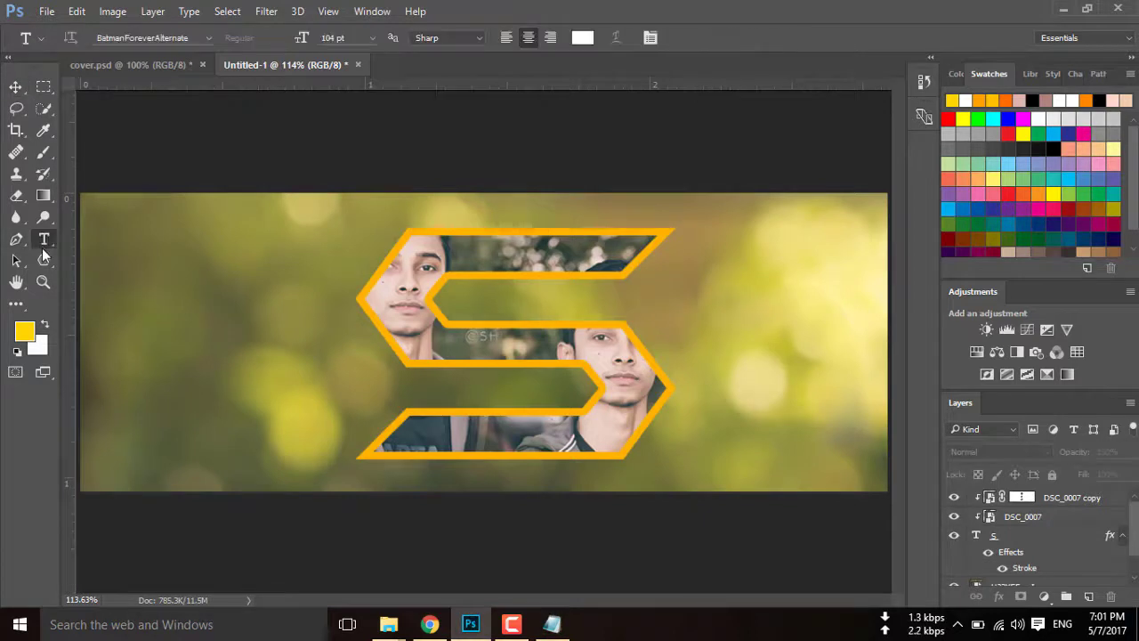
{"action": "left_click", "coordinate": [700, 243]}
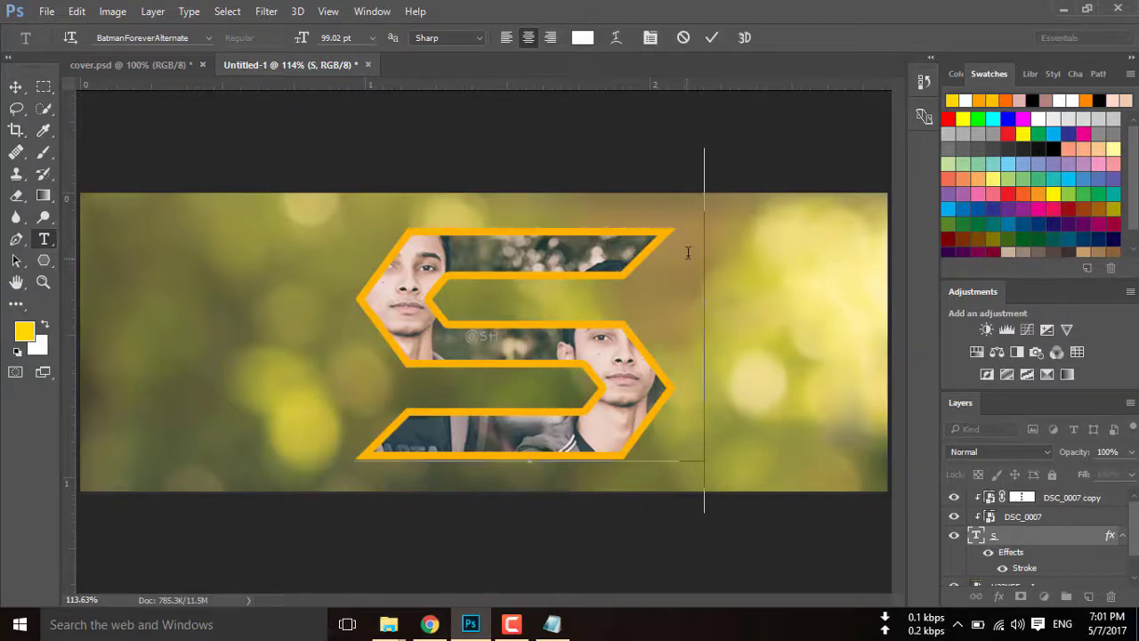
{"action": "left_click", "coordinate": [954, 535]}
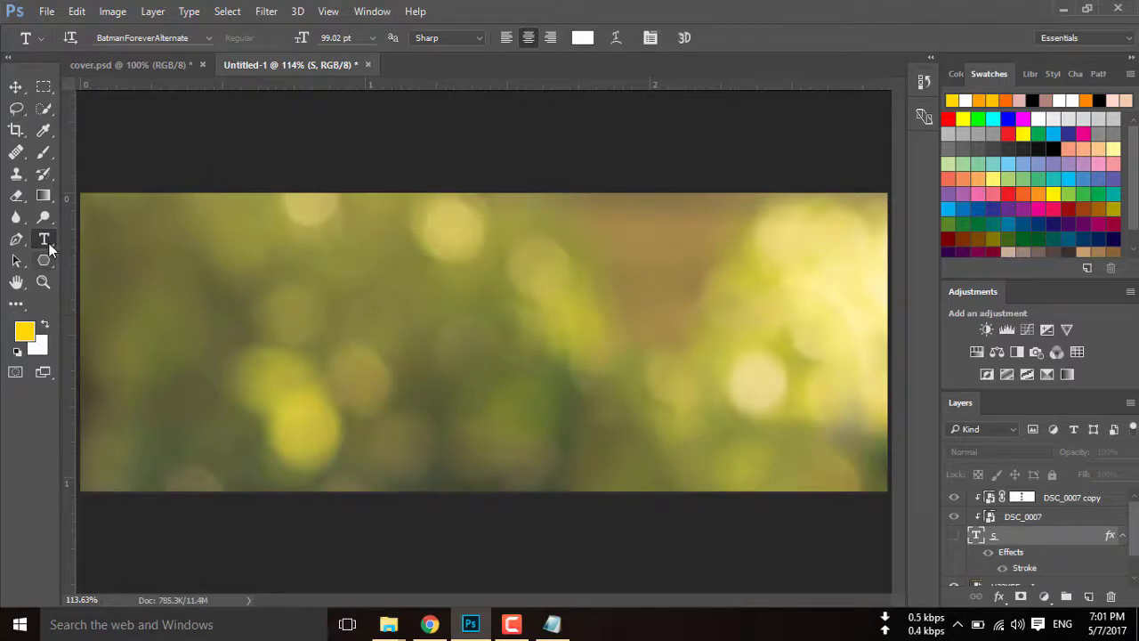
{"action": "left_click", "coordinate": [210, 37]}
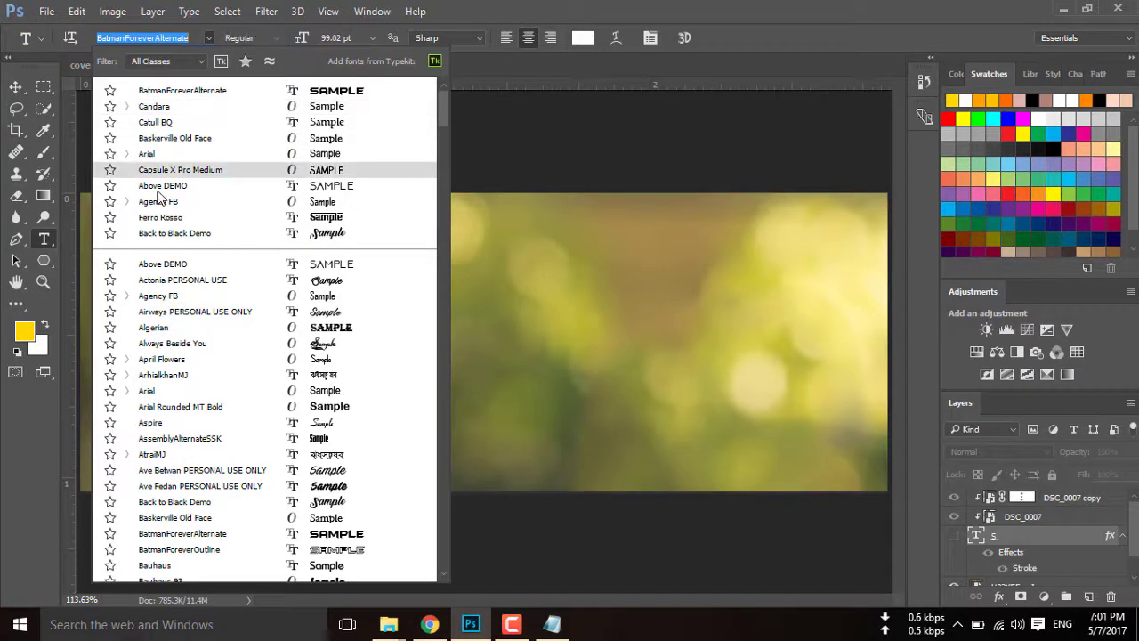
{"action": "left_click", "coordinate": [182, 185]}
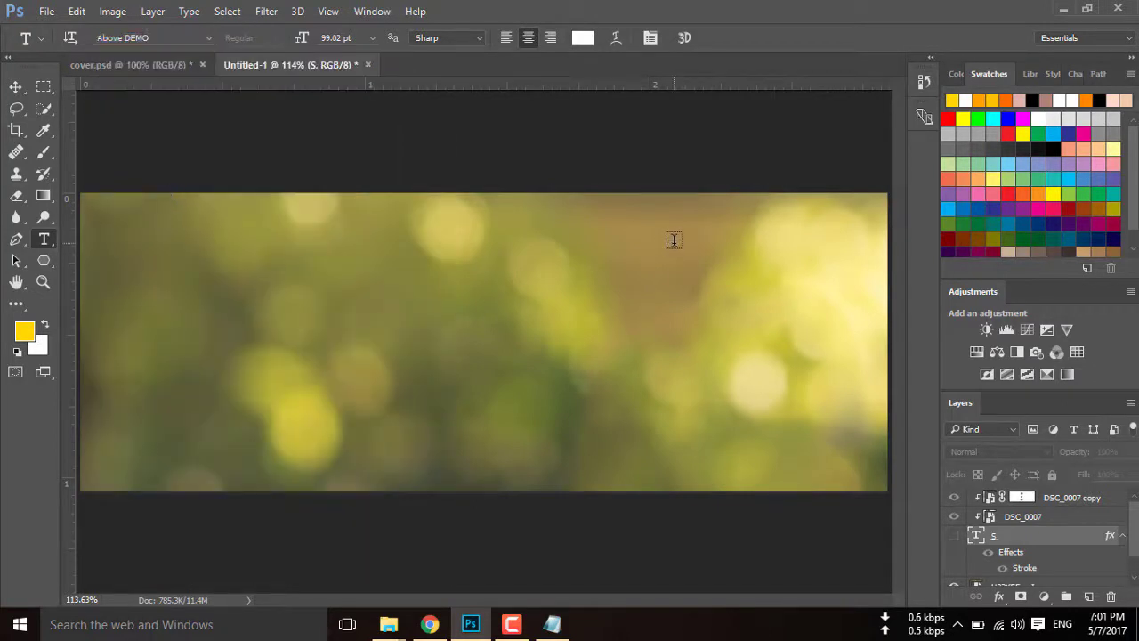
Step: Paste the quote into a paragraph text box at right and move its layer to the top
{"action": "left_click_drag", "start_coordinate": [674, 239], "coordinate": [855, 456]}
{"action": "left_click_drag", "start_coordinate": [857, 456], "coordinate": [857, 459]}
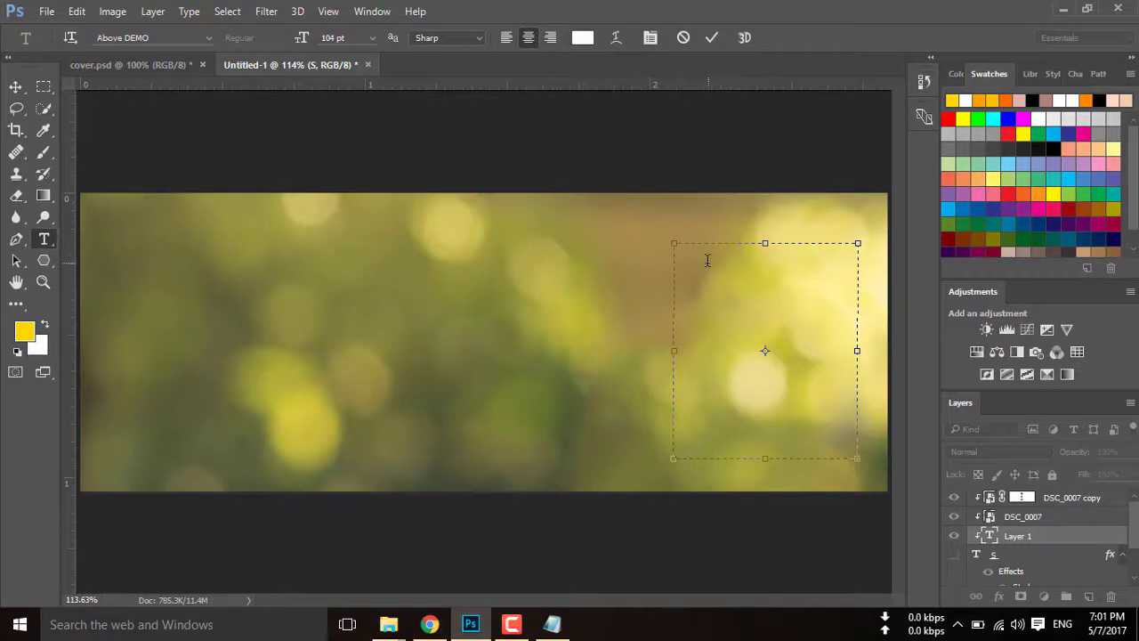
{"action": "right_click", "coordinate": [695, 258]}
{"action": "left_click", "coordinate": [708, 308]}
{"action": "left_click", "coordinate": [1025, 539]}
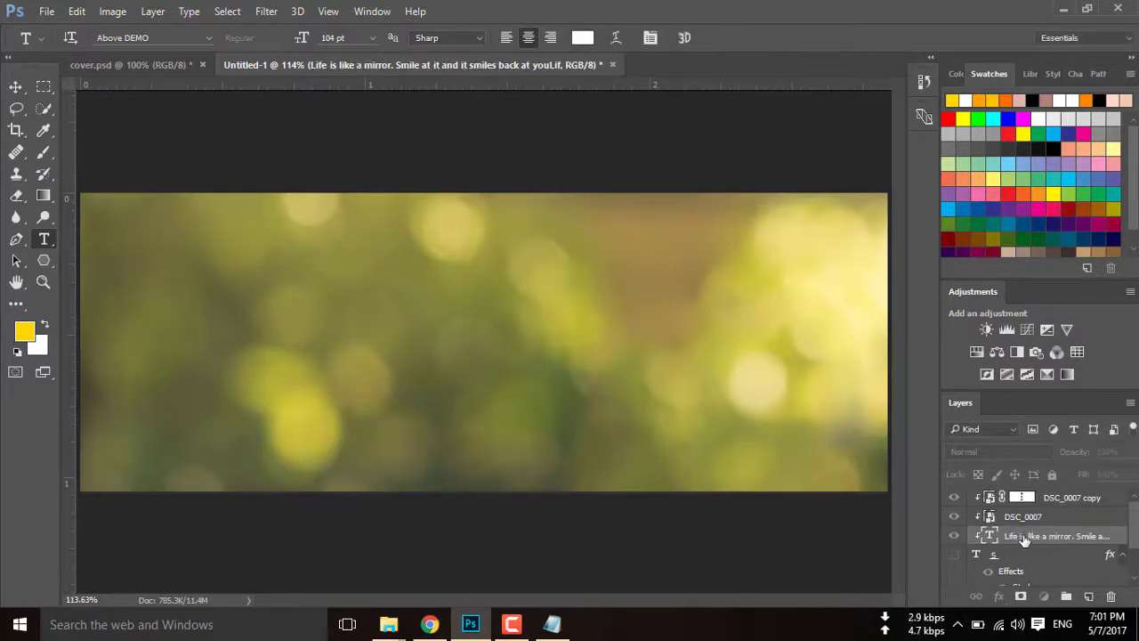
{"action": "left_click_drag", "start_coordinate": [1025, 540], "coordinate": [1035, 525]}
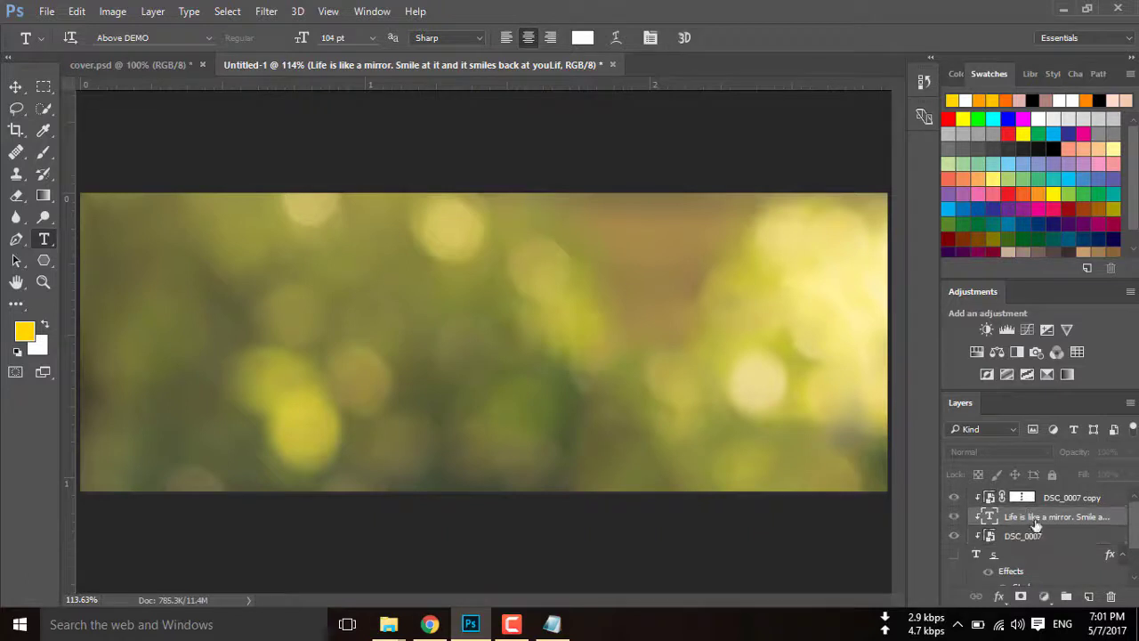
{"action": "left_click_drag", "start_coordinate": [1030, 518], "coordinate": [1035, 501]}
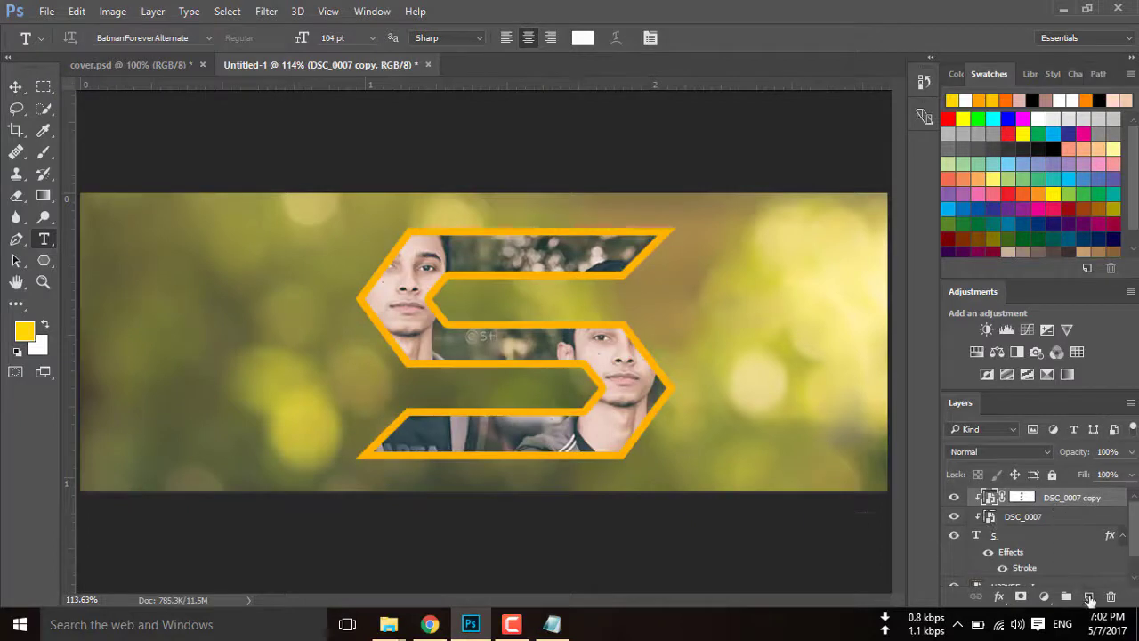
Step: Add an empty layer, hide the S layer, and start a text entry on the canvas
{"action": "left_click", "coordinate": [1089, 596]}
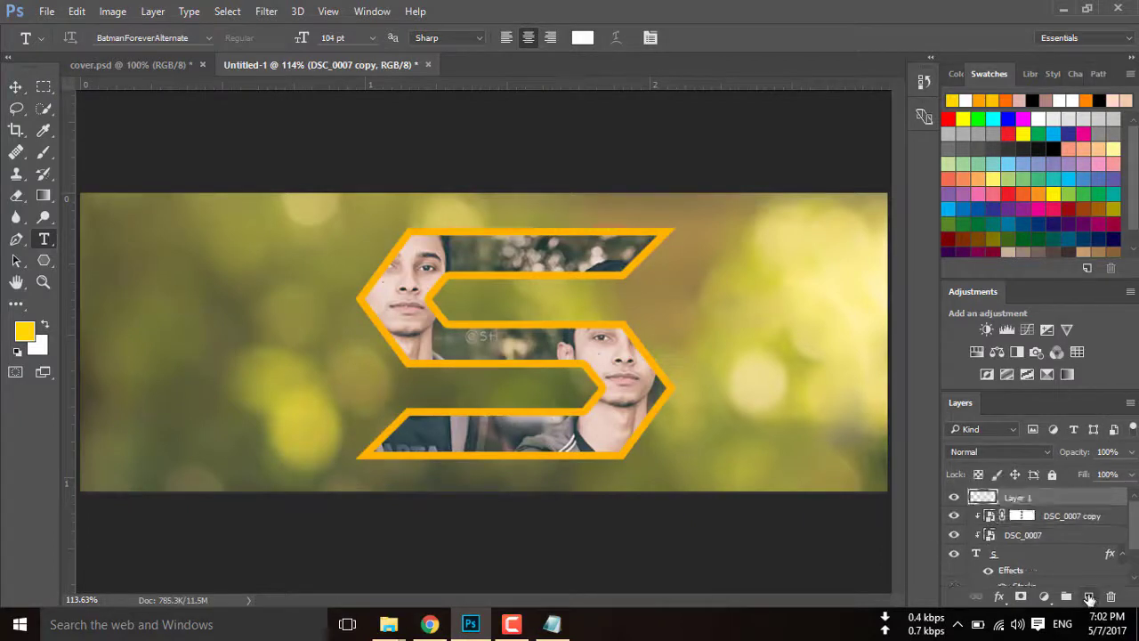
{"action": "left_click", "coordinate": [954, 553]}
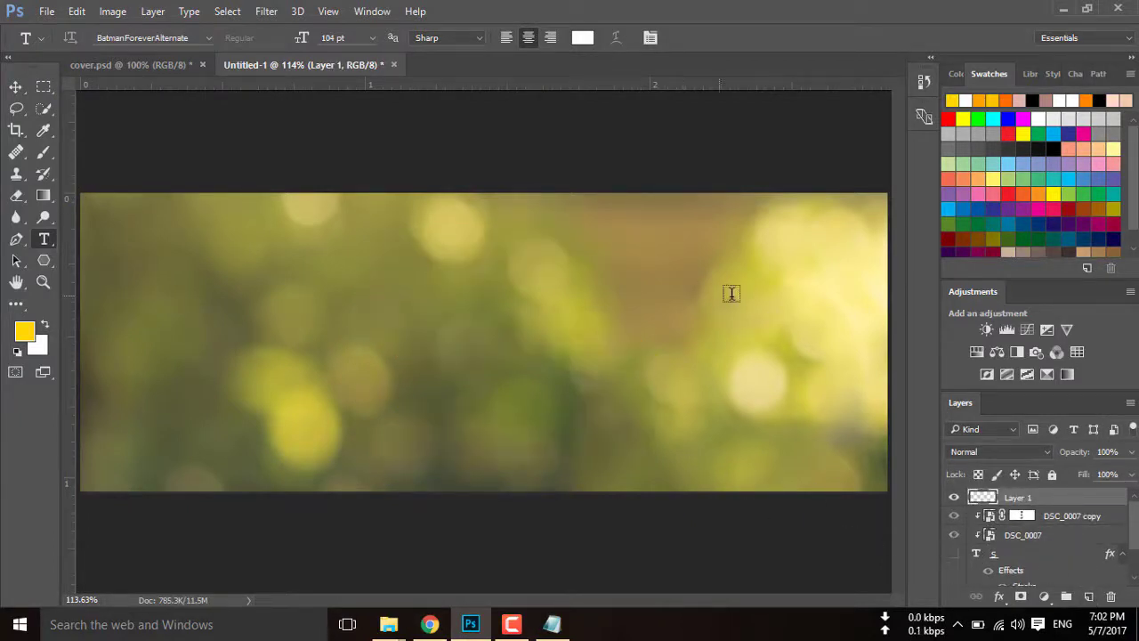
{"action": "left_click", "coordinate": [696, 253]}
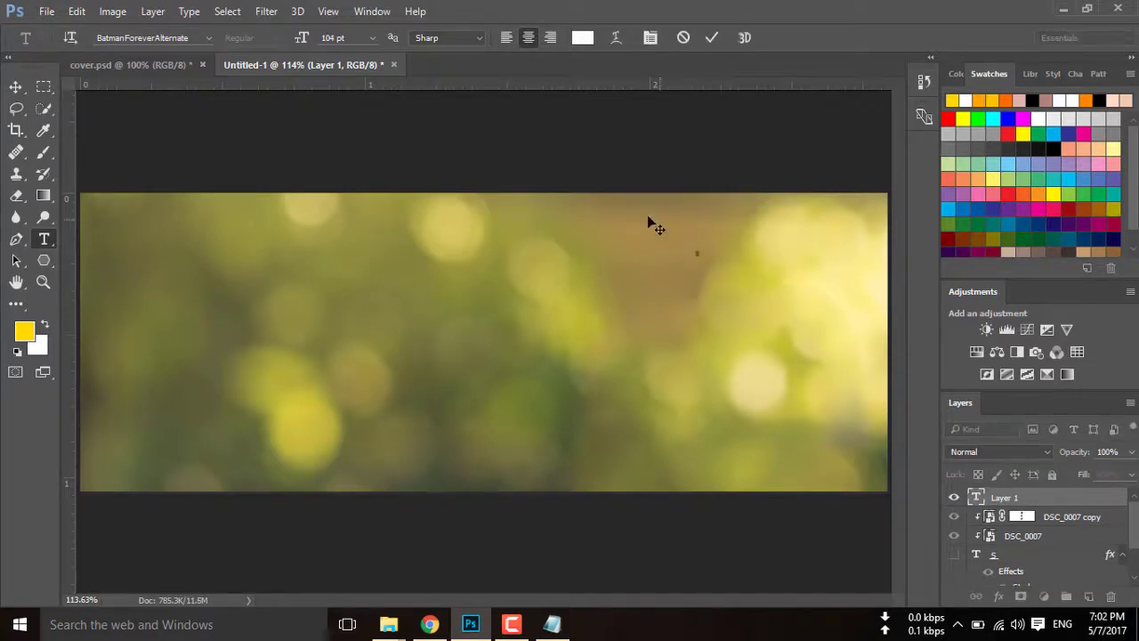
Step: Try pasting the quote in Arial at about 27 pt, undo it, and select DSC_0007 copy
{"action": "left_click", "coordinate": [198, 40]}
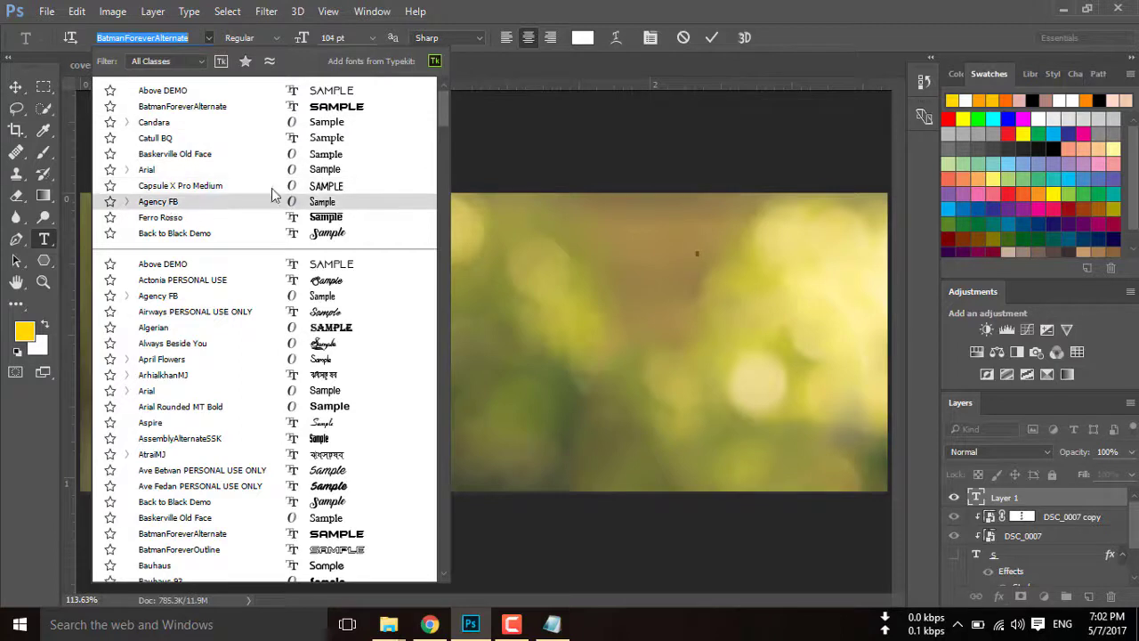
{"action": "left_click", "coordinate": [177, 170]}
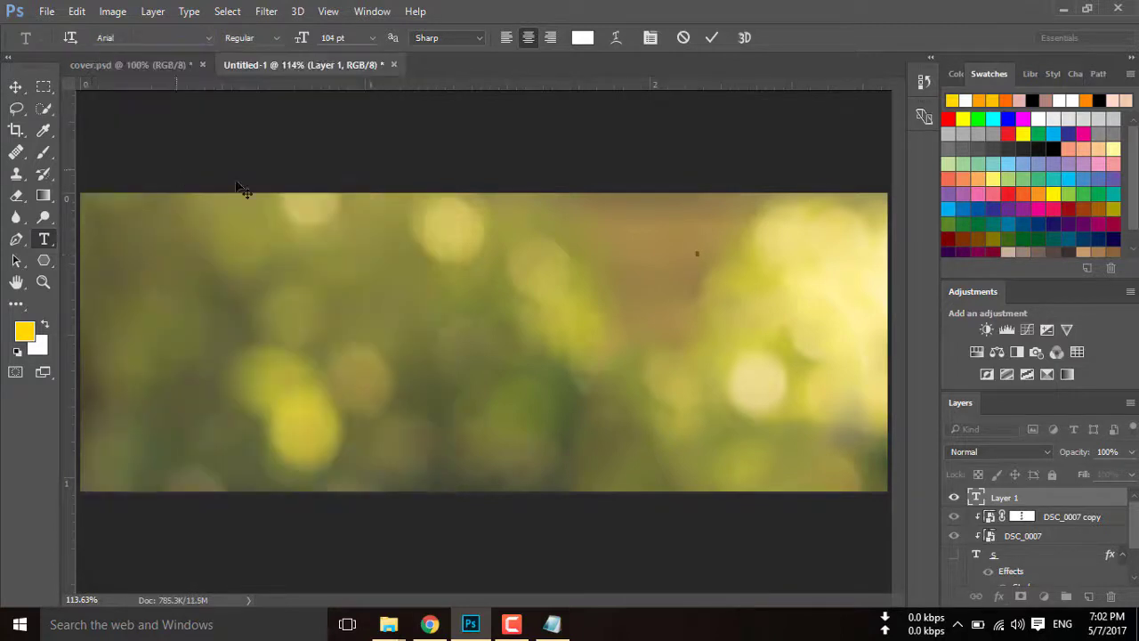
{"action": "left_click_drag", "start_coordinate": [316, 42], "coordinate": [234, 42]}
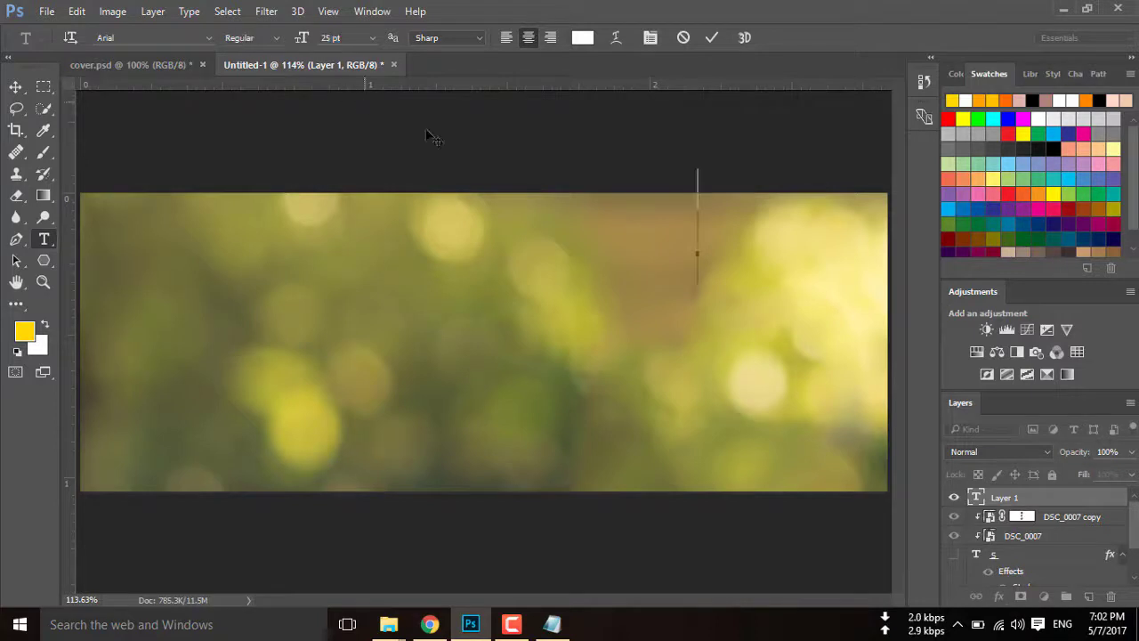
{"action": "key", "text": "ctrl+v"}
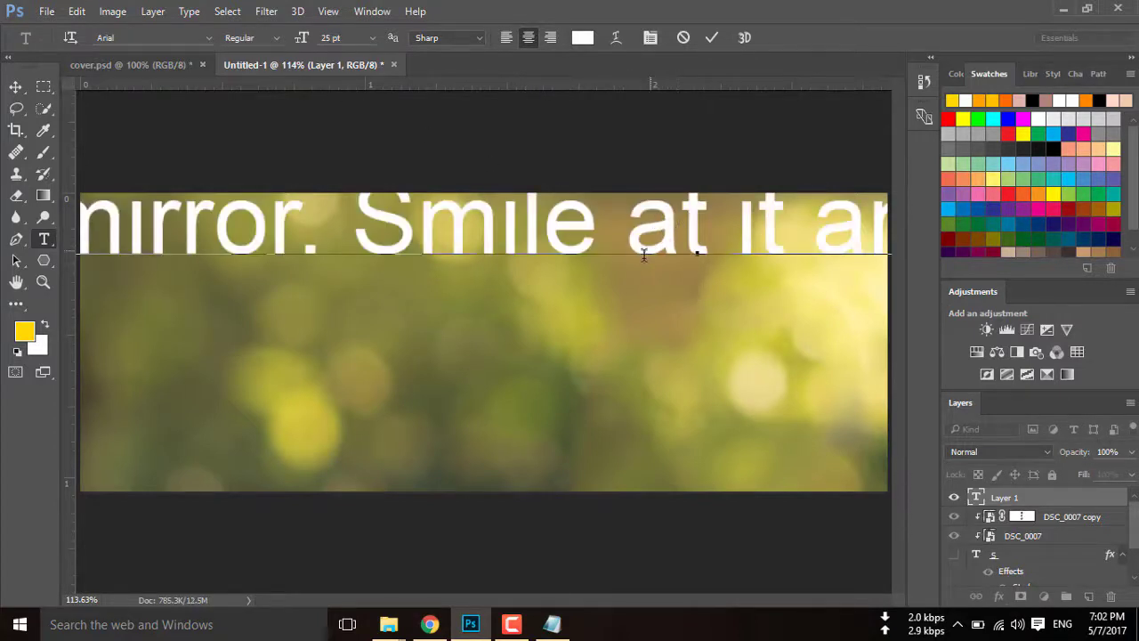
{"action": "key", "text": "ctrl"}
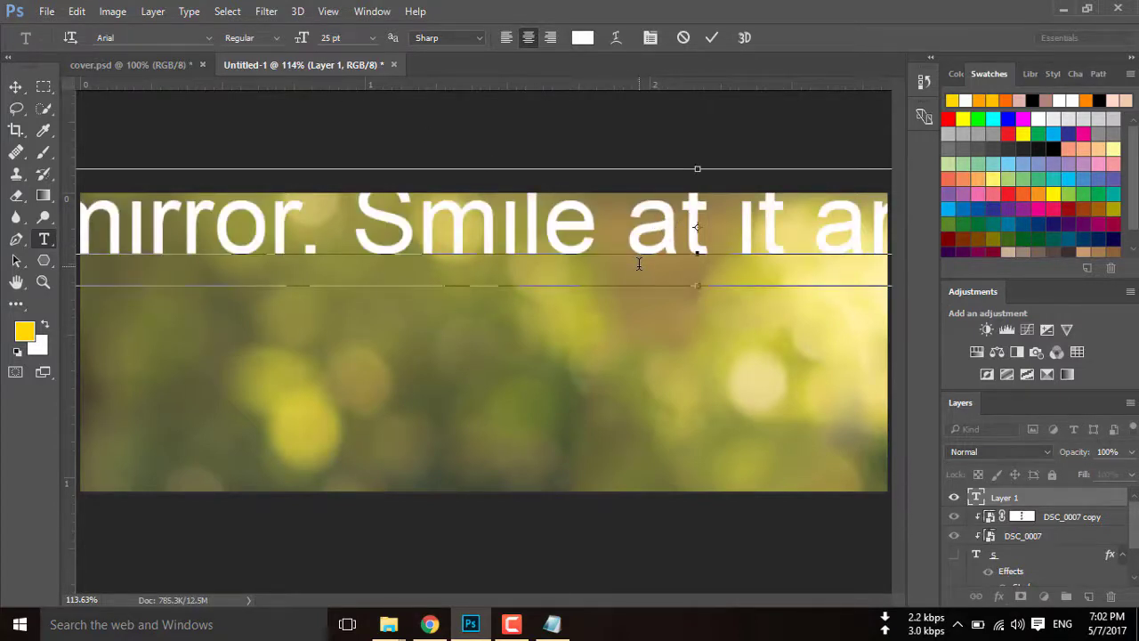
{"action": "key", "text": "ctrl+z"}
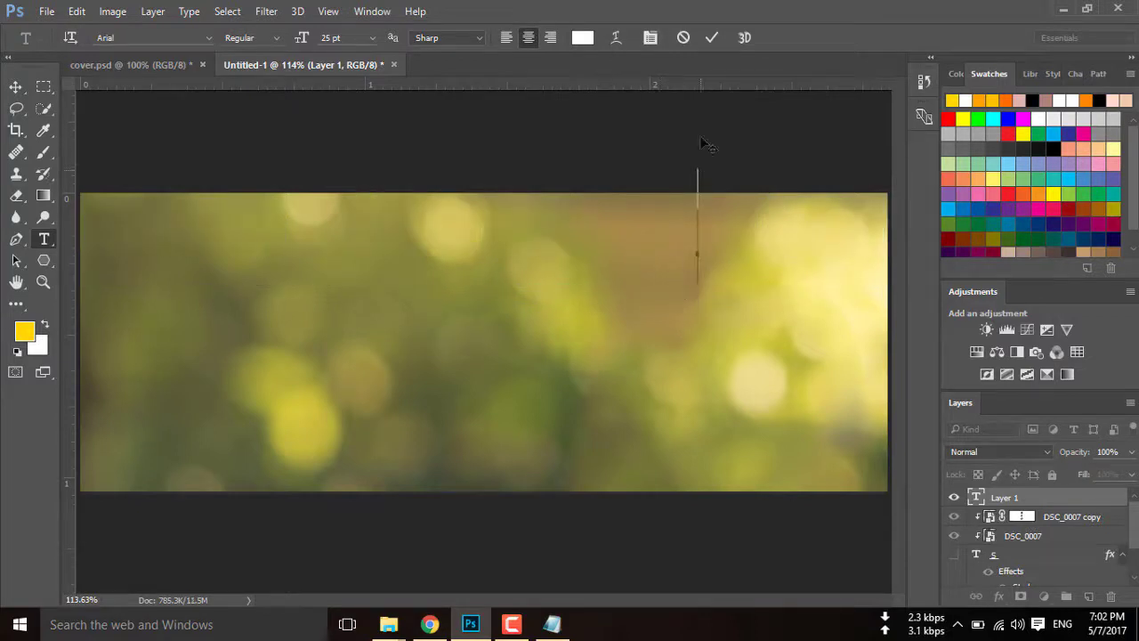
{"action": "left_click", "coordinate": [1057, 517]}
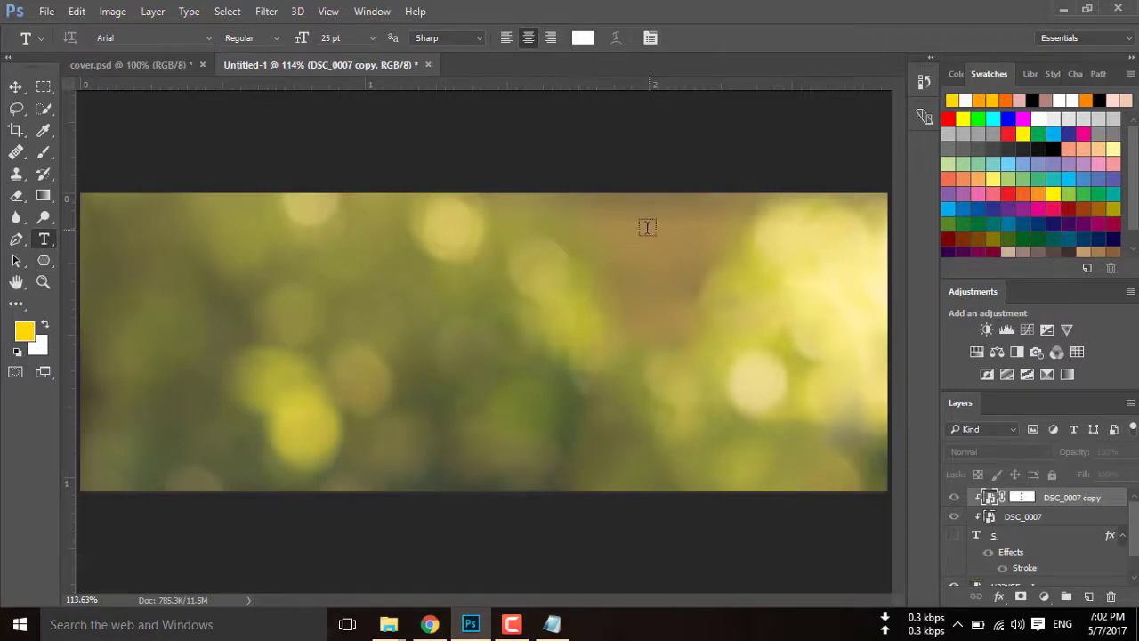
Step: Paste the quote into a right-side paragraph box in 8 pt Above DEMO and commit it
{"action": "left_click_drag", "start_coordinate": [647, 229], "coordinate": [863, 452]}
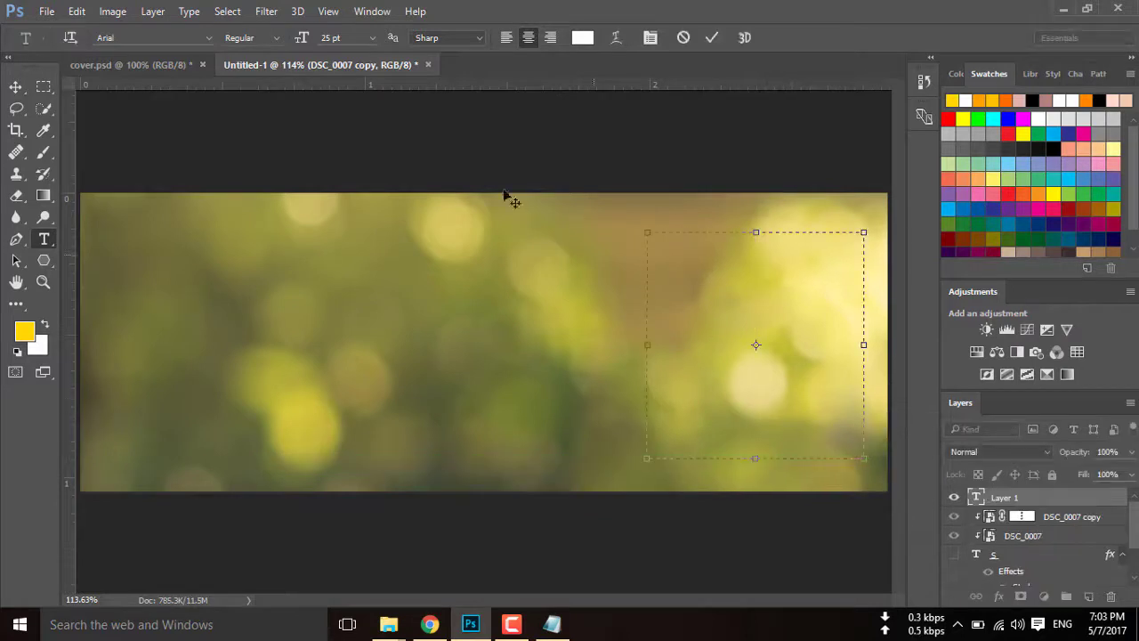
{"action": "left_click", "coordinate": [373, 39]}
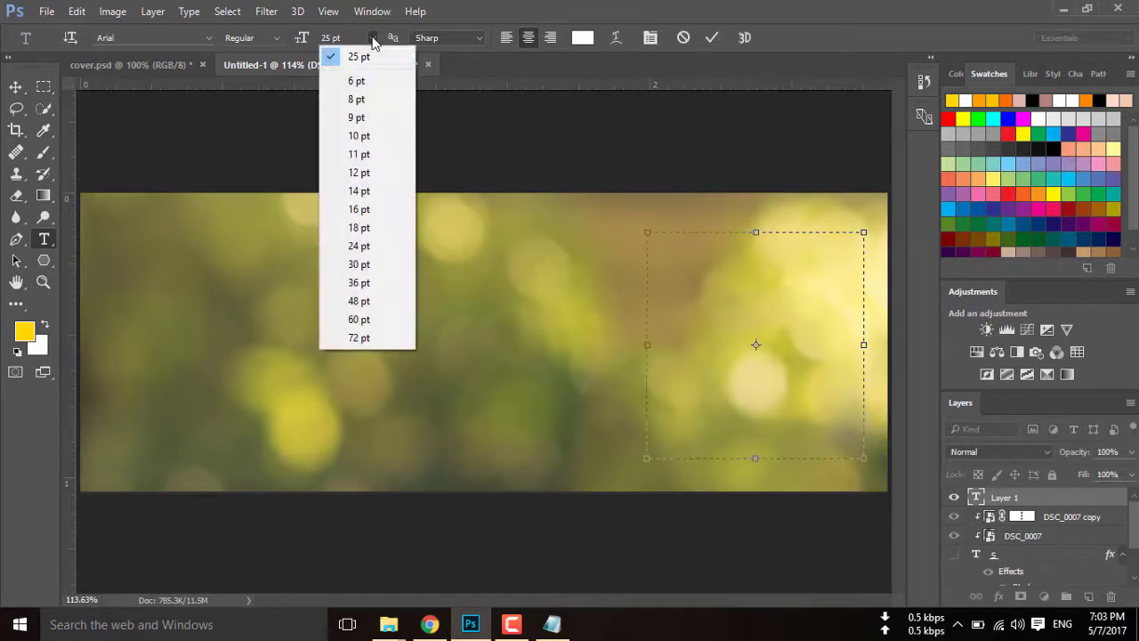
{"action": "left_click", "coordinate": [370, 102]}
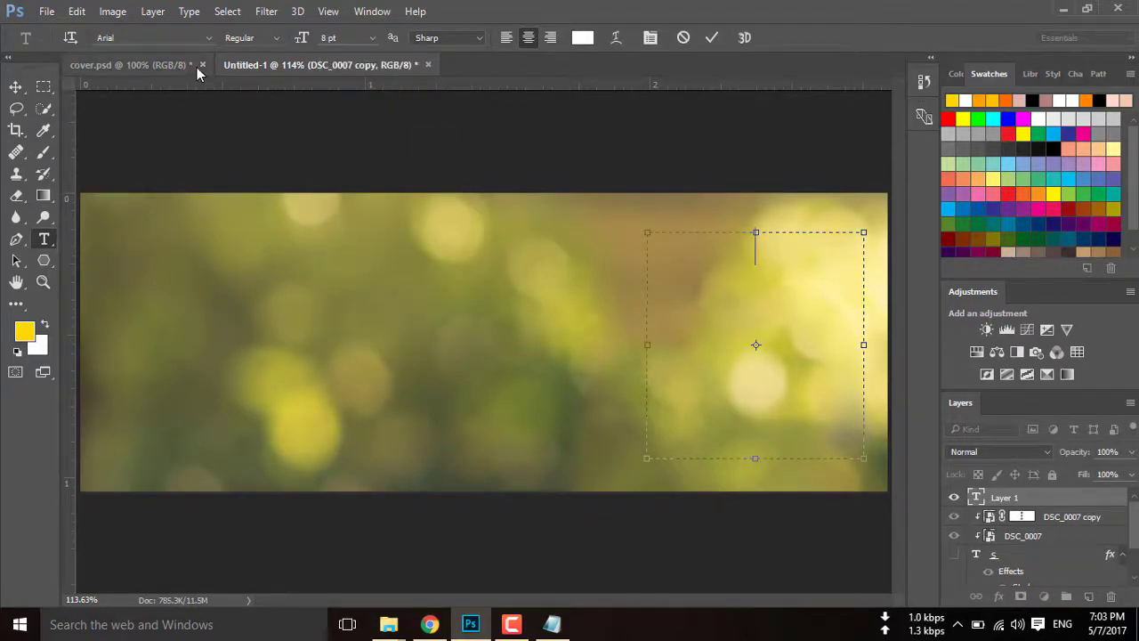
{"action": "left_click", "coordinate": [209, 38]}
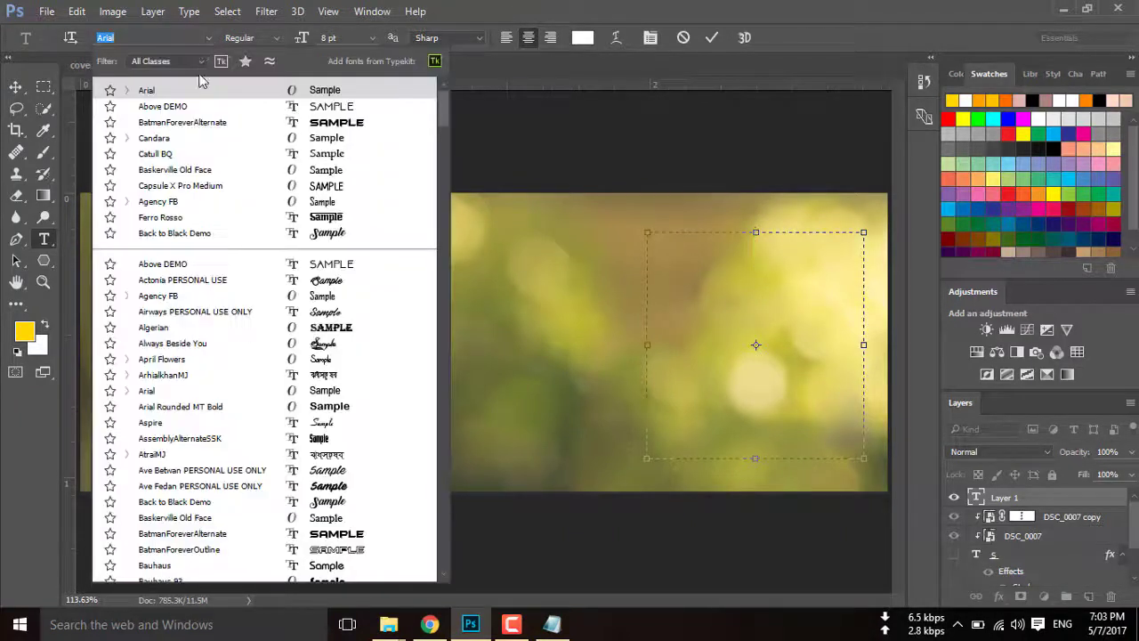
{"action": "left_click", "coordinate": [214, 263]}
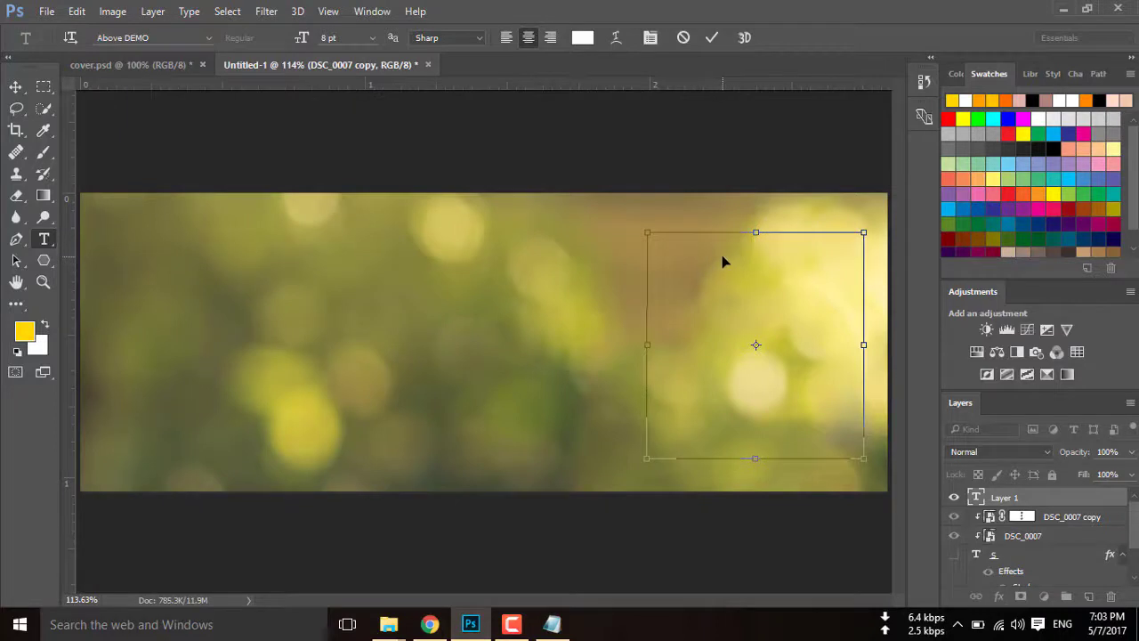
{"action": "key", "text": "ctrl+v"}
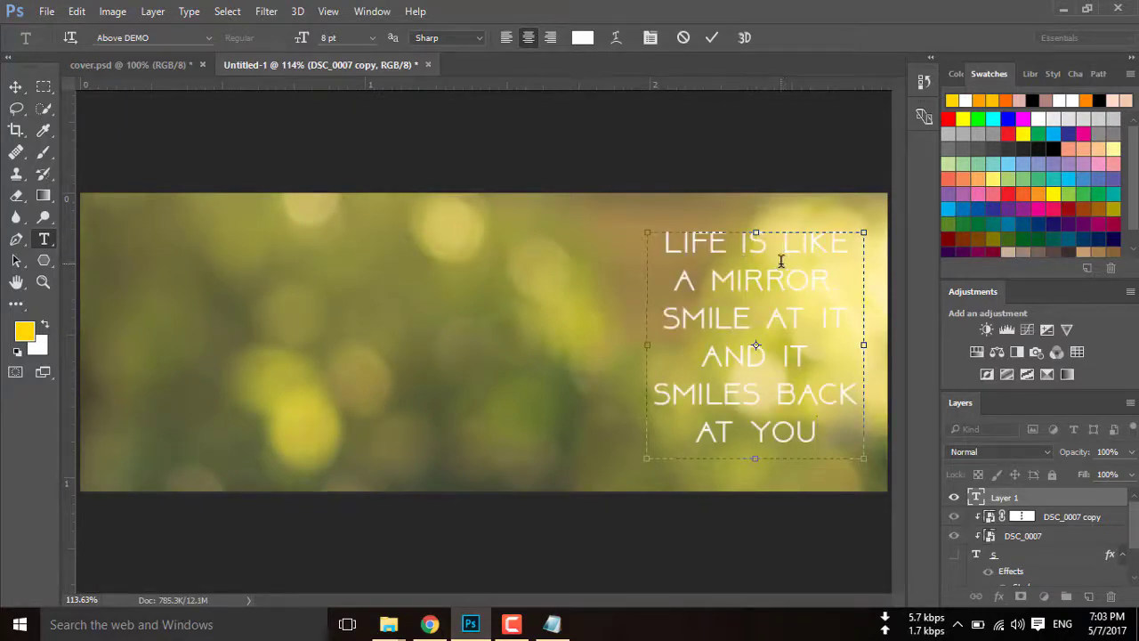
{"action": "key", "text": "ctrl+Return"}
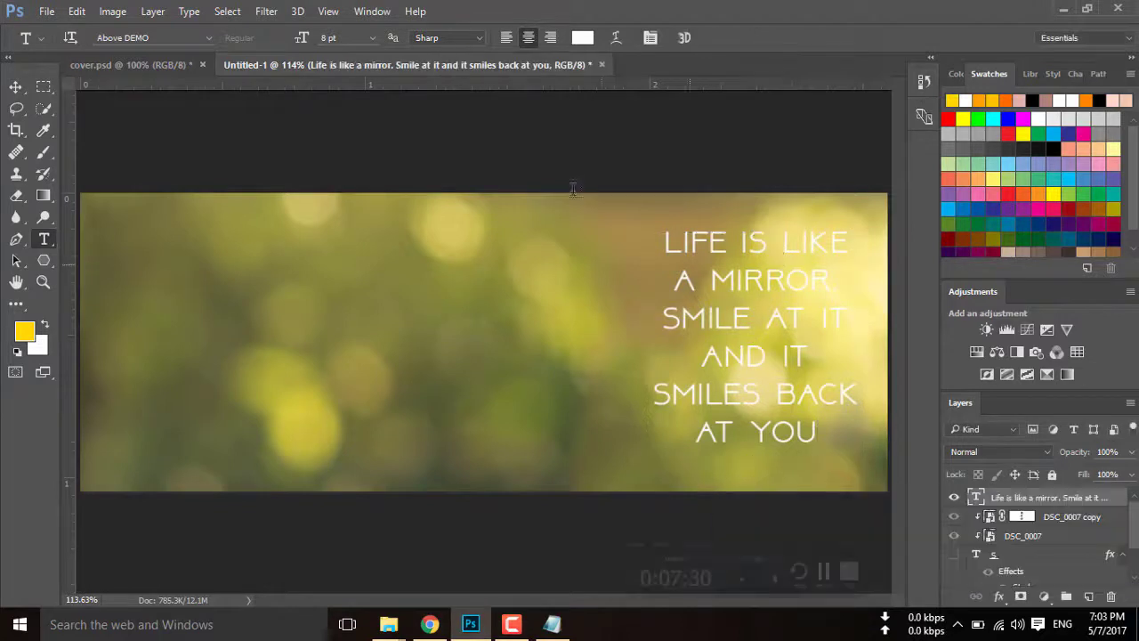
{"action": "left_click", "coordinate": [696, 270]}
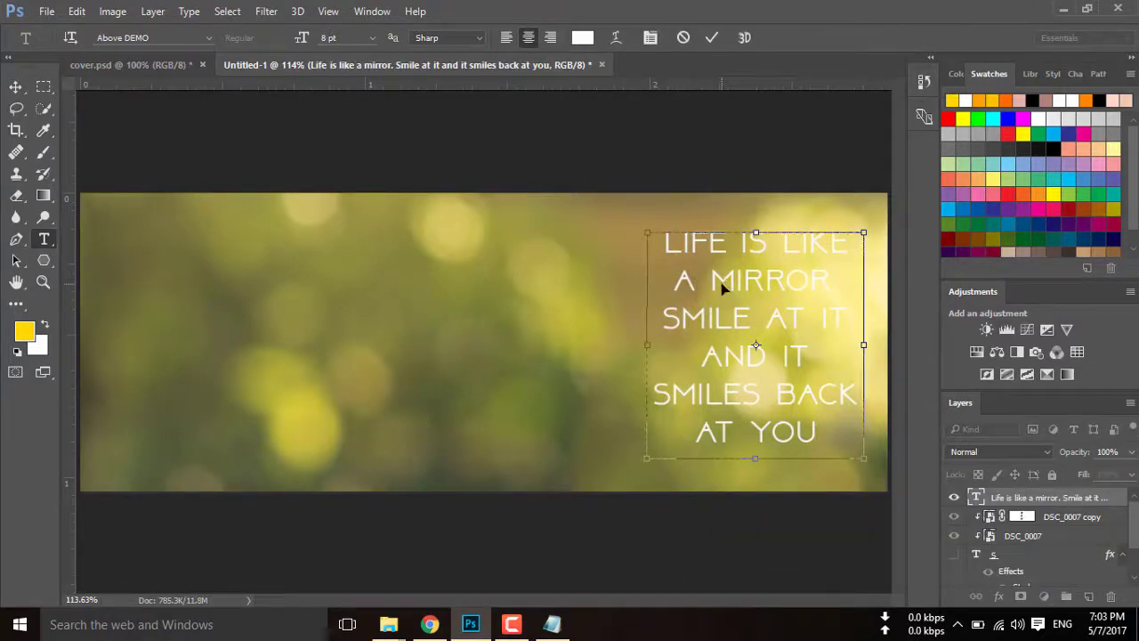
Step: Shrink the whole quote to 4.01 pt
{"action": "key", "text": "ctrl+a"}
{"action": "left_click_drag", "start_coordinate": [302, 38], "coordinate": [299, 39]}
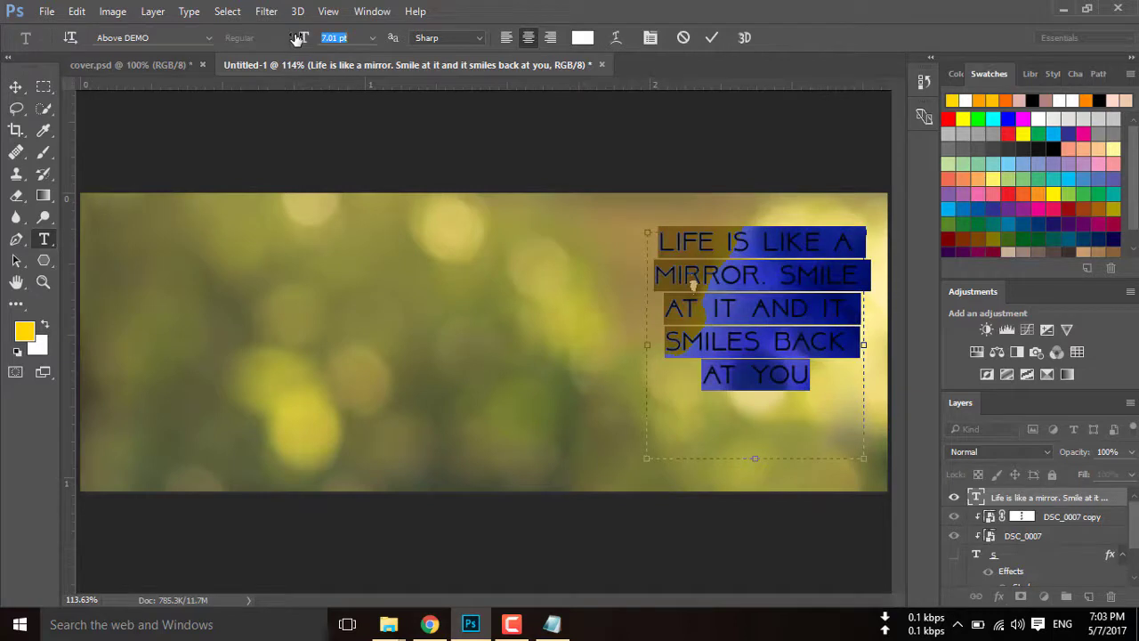
{"action": "left_click_drag", "start_coordinate": [299, 39], "coordinate": [295, 39]}
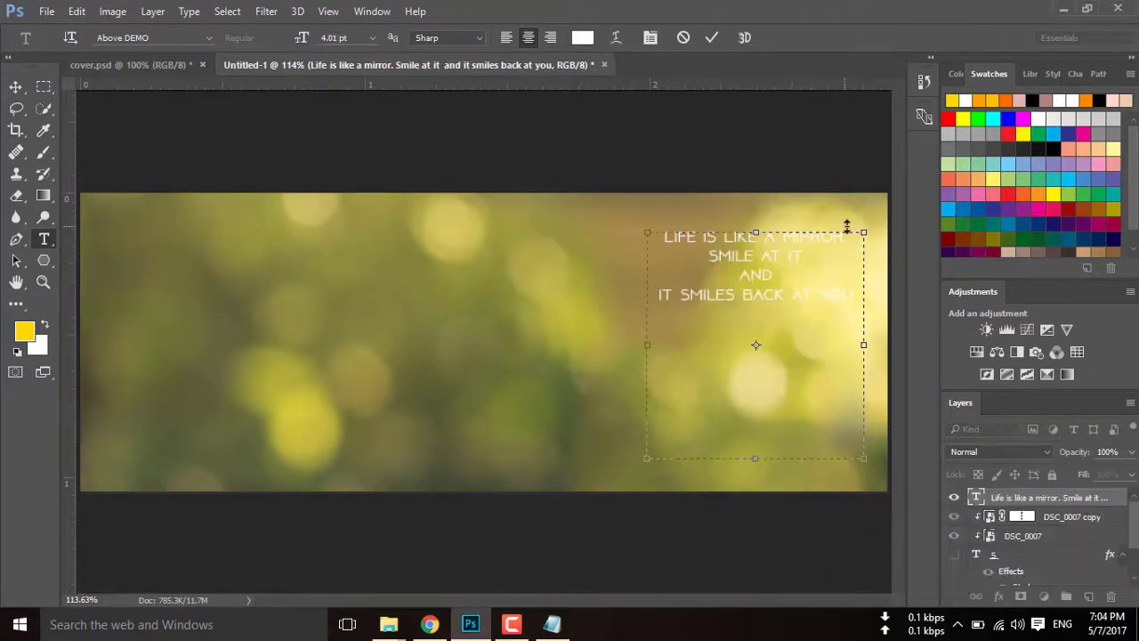
Step: Colour the quote black, commit it, and show the S with portraits again
{"action": "key", "text": "ctrl+a"}
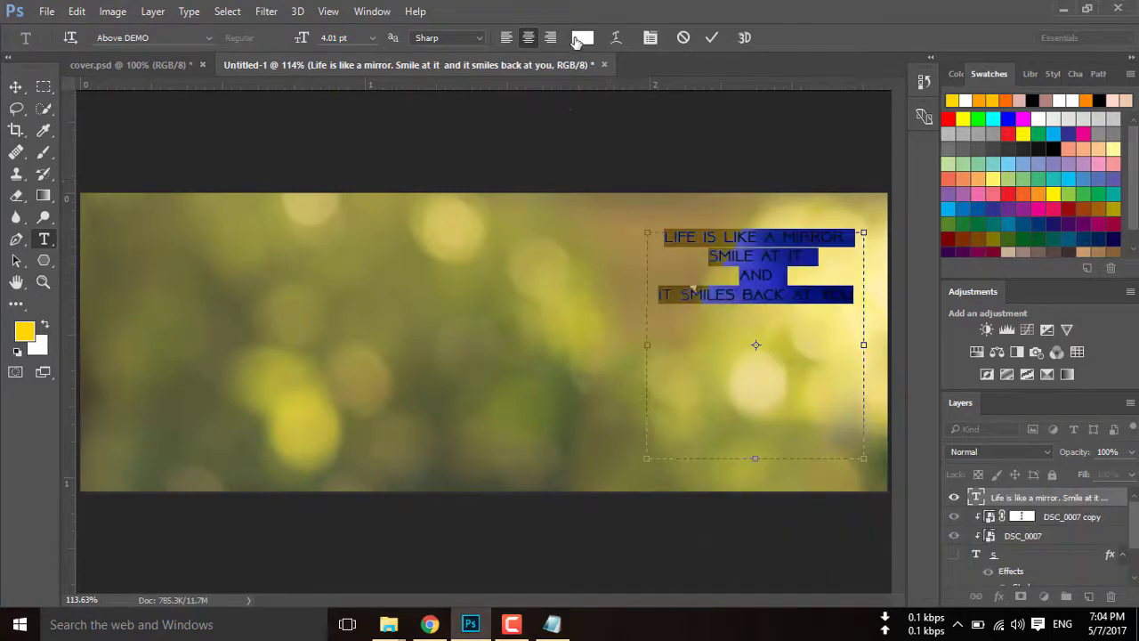
{"action": "left_click", "coordinate": [582, 38]}
{"action": "left_click", "coordinate": [693, 354]}
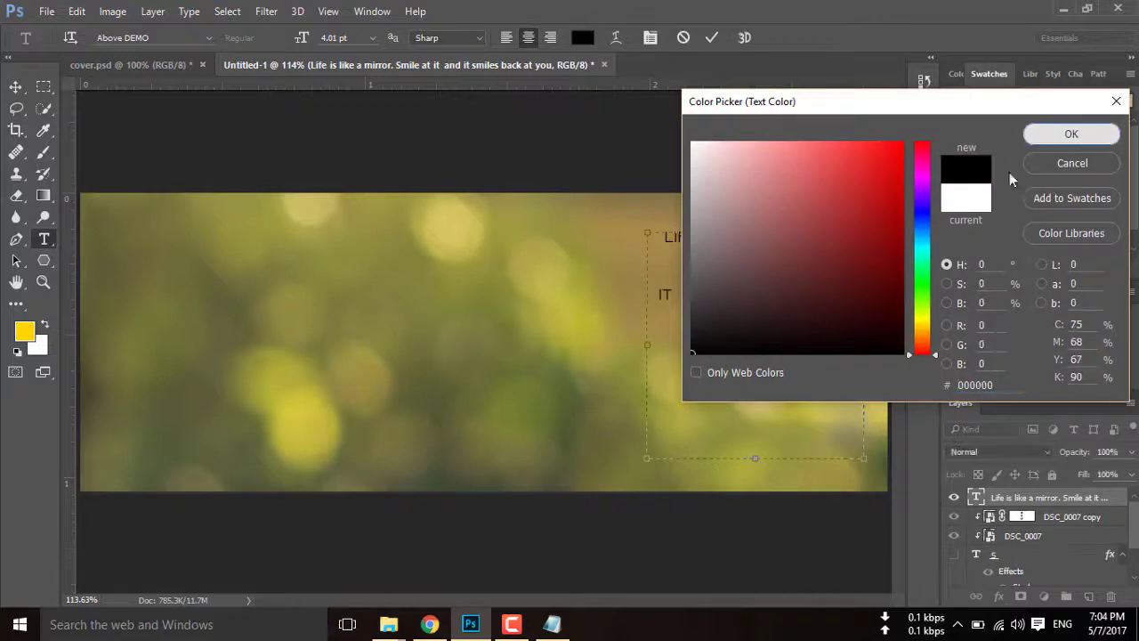
{"action": "left_click", "coordinate": [1072, 133]}
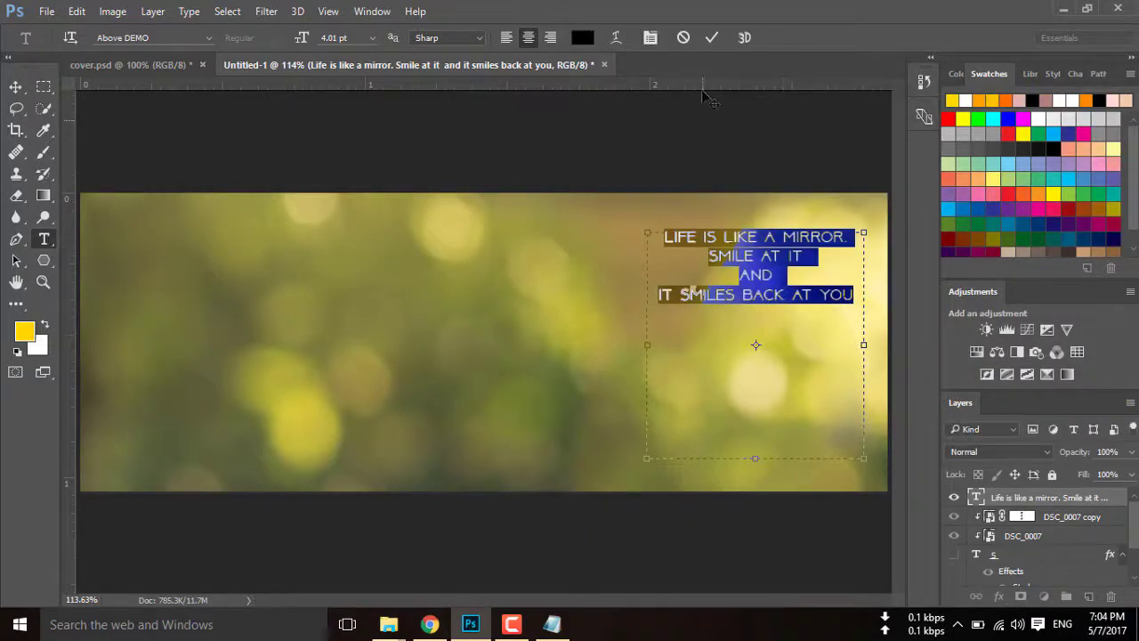
{"action": "left_click", "coordinate": [712, 37]}
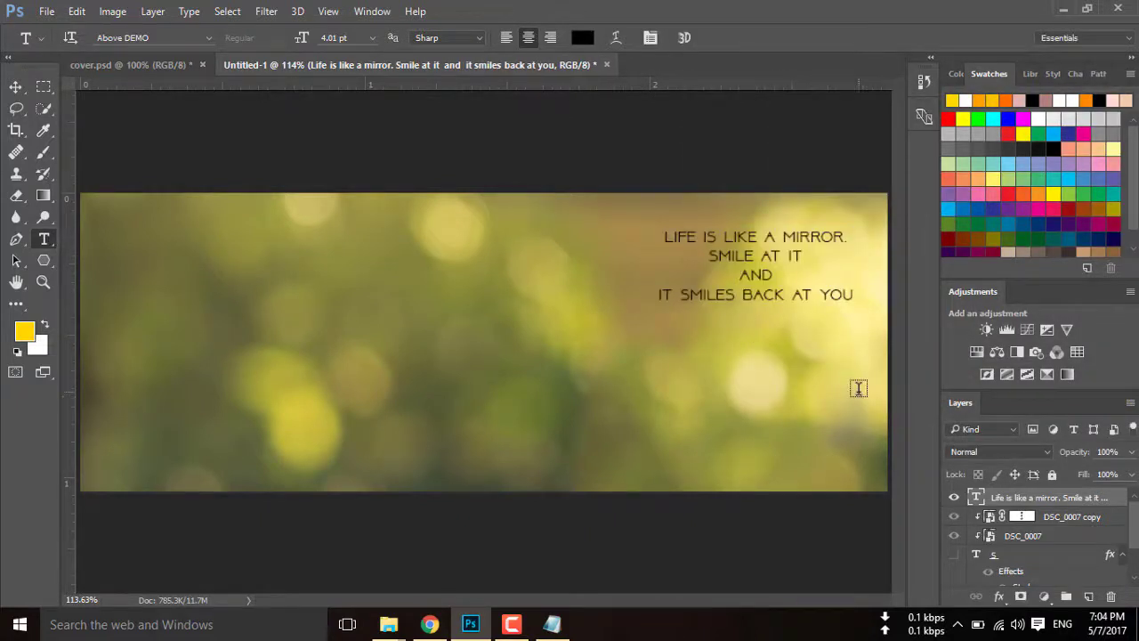
{"action": "left_click", "coordinate": [955, 555]}
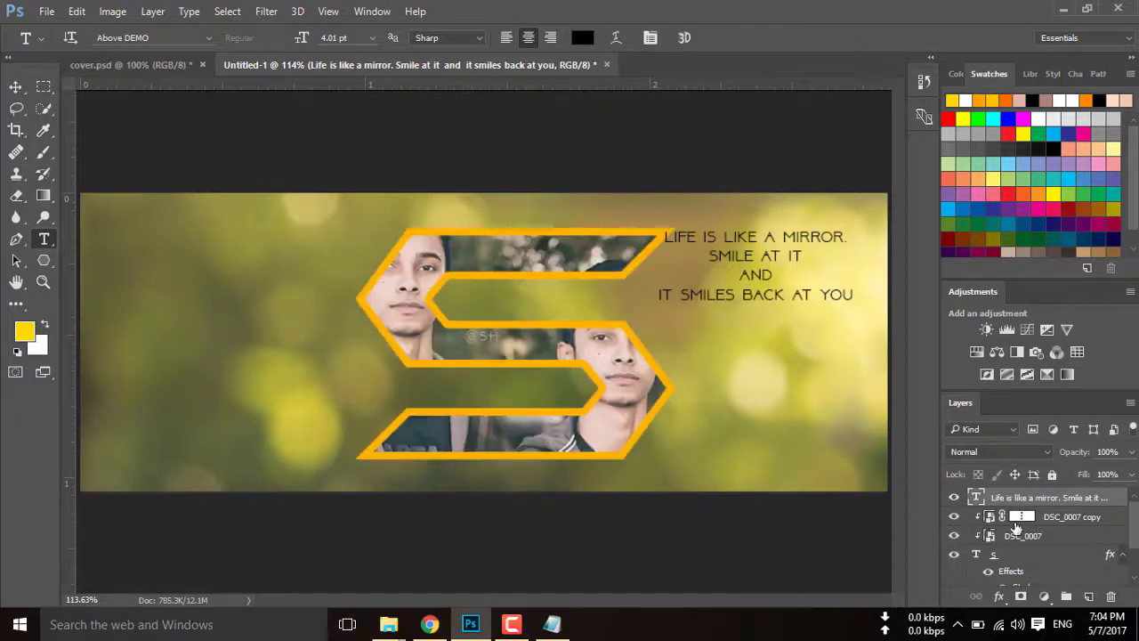
Step: Shift the quote slightly down and right, then add an empty layer
{"action": "left_click", "coordinate": [15, 88]}
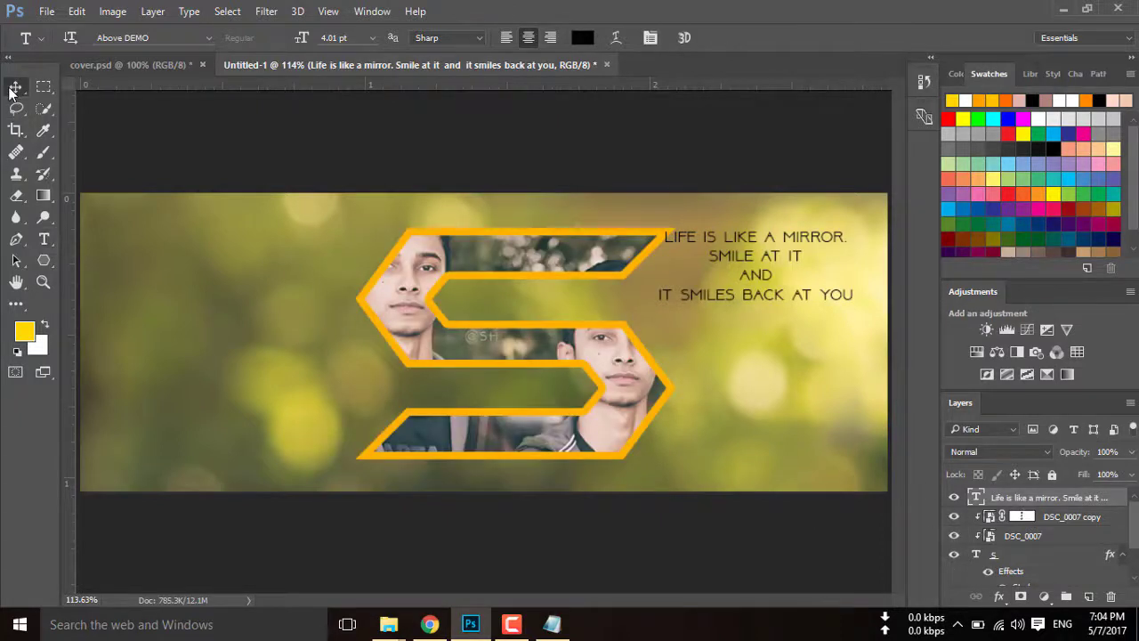
{"action": "left_click_drag", "start_coordinate": [717, 262], "coordinate": [736, 304]}
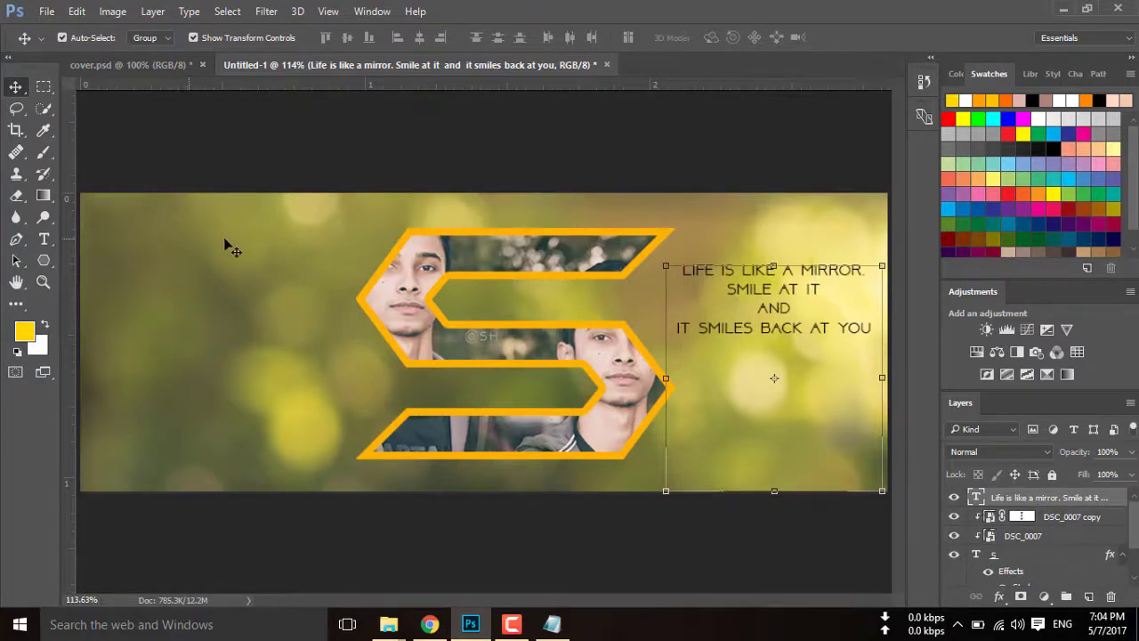
{"action": "left_click", "coordinate": [1089, 596]}
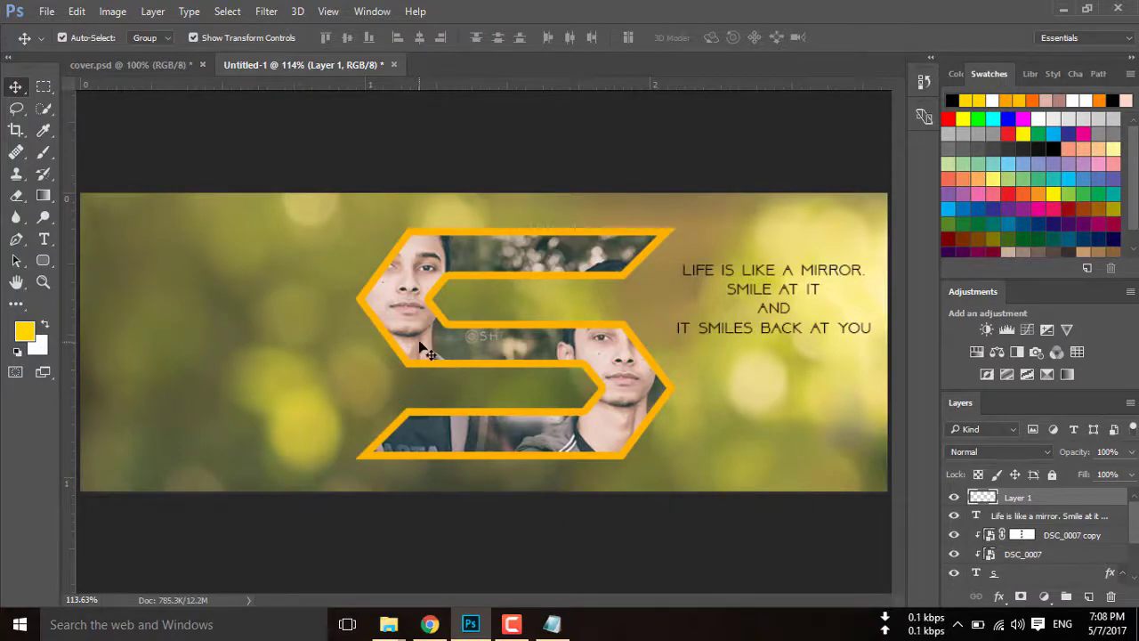
Step: Select the three icons in the sOCIAL iCONS folder and drag them into the cover
{"action": "left_click", "coordinate": [388, 624]}
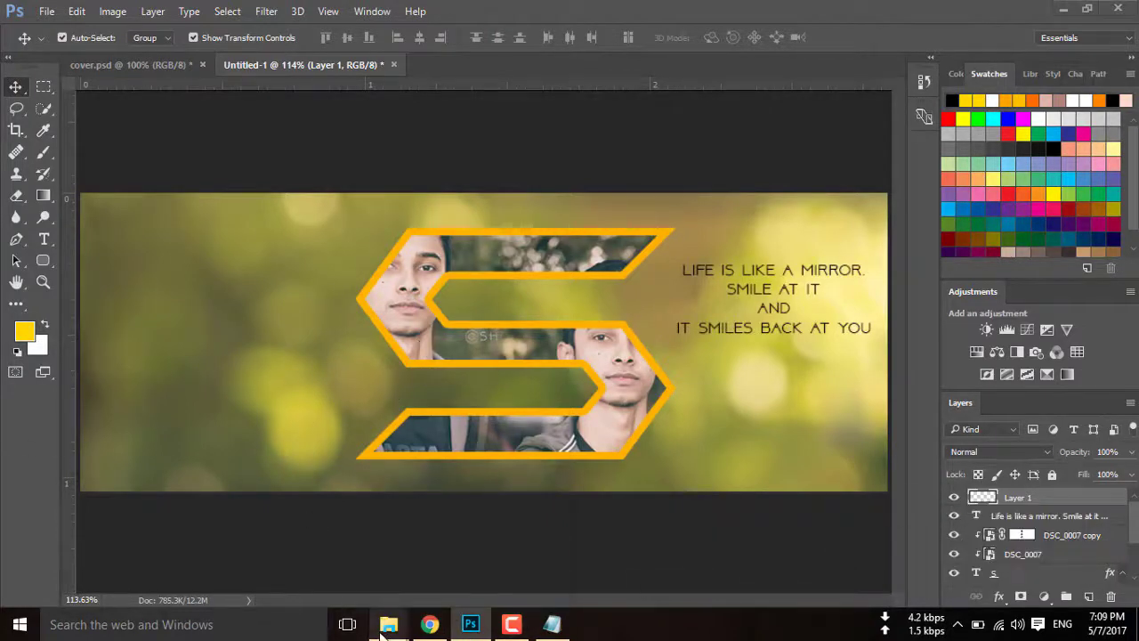
{"action": "left_click", "coordinate": [334, 589]}
{"action": "left_click_drag", "start_coordinate": [250, 318], "coordinate": [383, 157]}
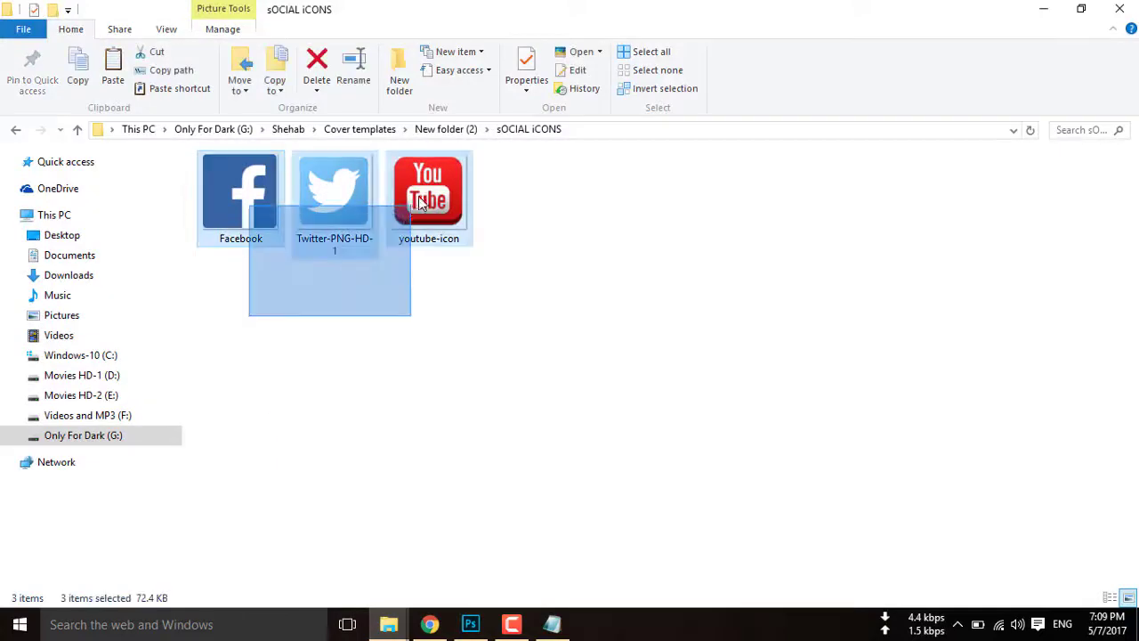
{"action": "mouse_move", "coordinate": [428, 192]}
{"action": "left_mouse_down"}
{"action": "mouse_move", "coordinate": [519, 495]}
{"action": "mouse_move", "coordinate": [218, 313]}
{"action": "left_mouse_up"}
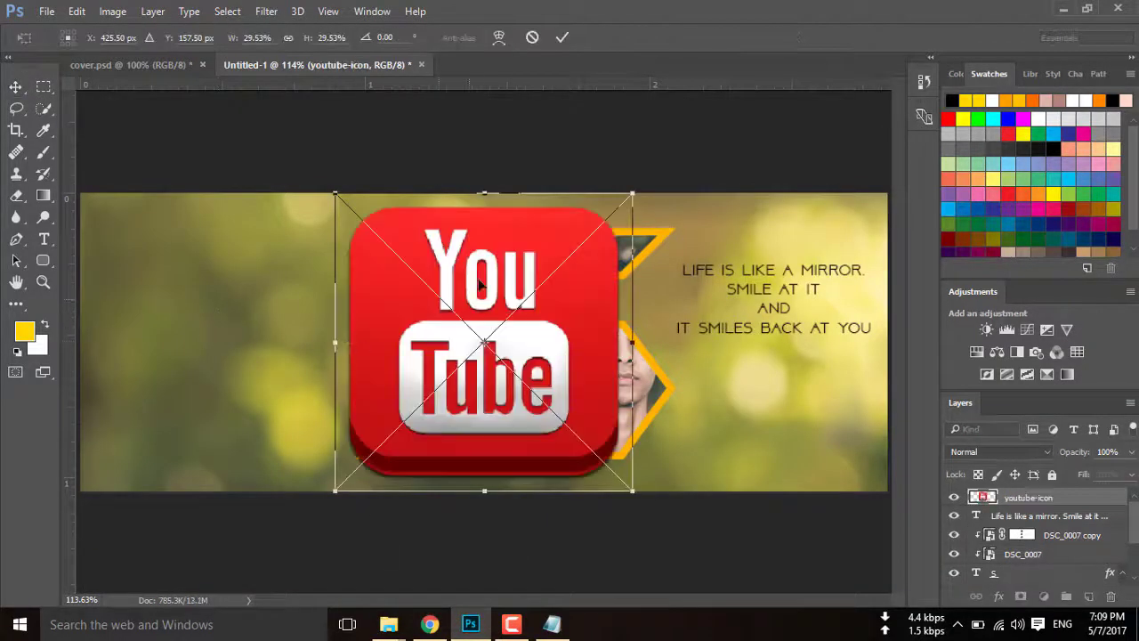
Step: Scale the YouTube, Facebook and Twitter icons down small, placing YouTube left of the S
{"action": "left_click_drag", "start_coordinate": [407, 267], "coordinate": [200, 272]}
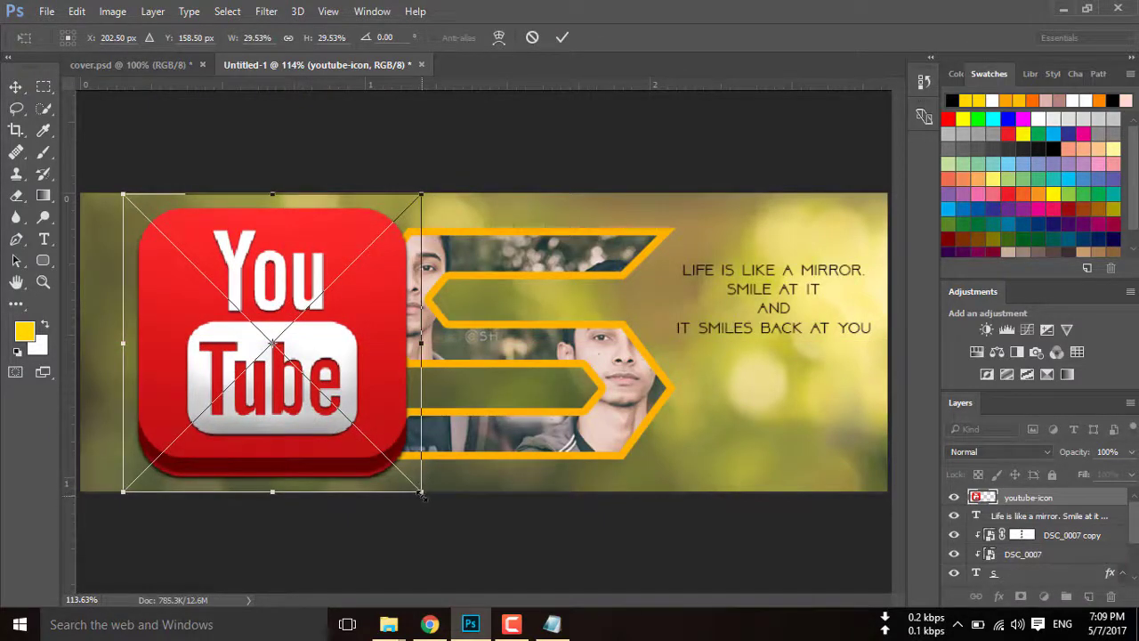
{"action": "left_click_drag", "start_coordinate": [406, 482], "coordinate": [291, 365]}
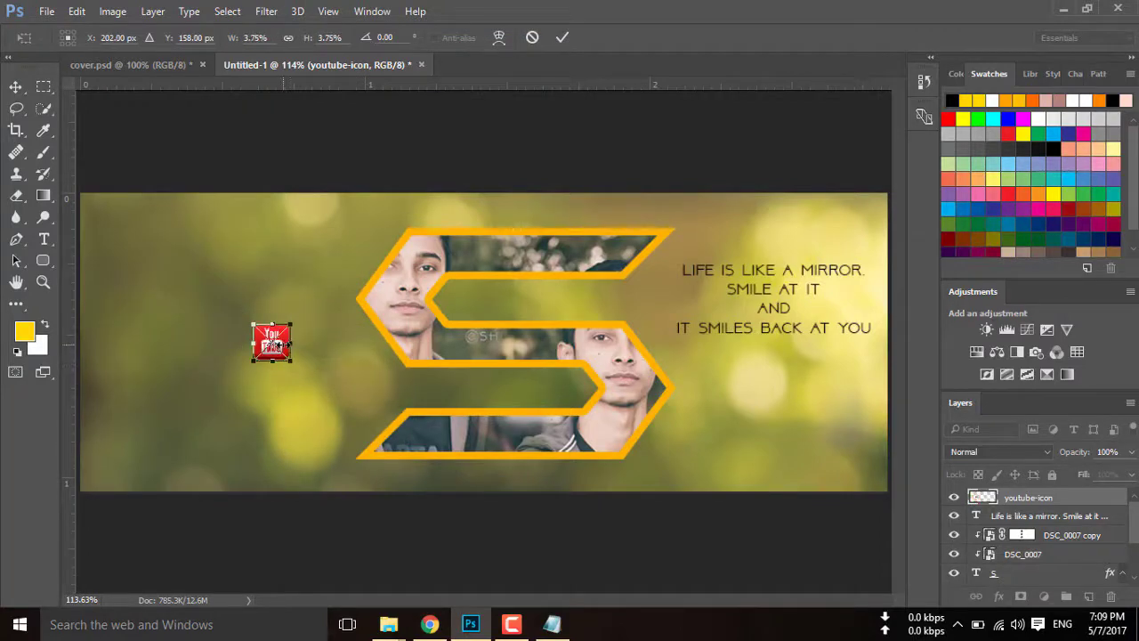
{"action": "left_click_drag", "start_coordinate": [294, 363], "coordinate": [287, 357]}
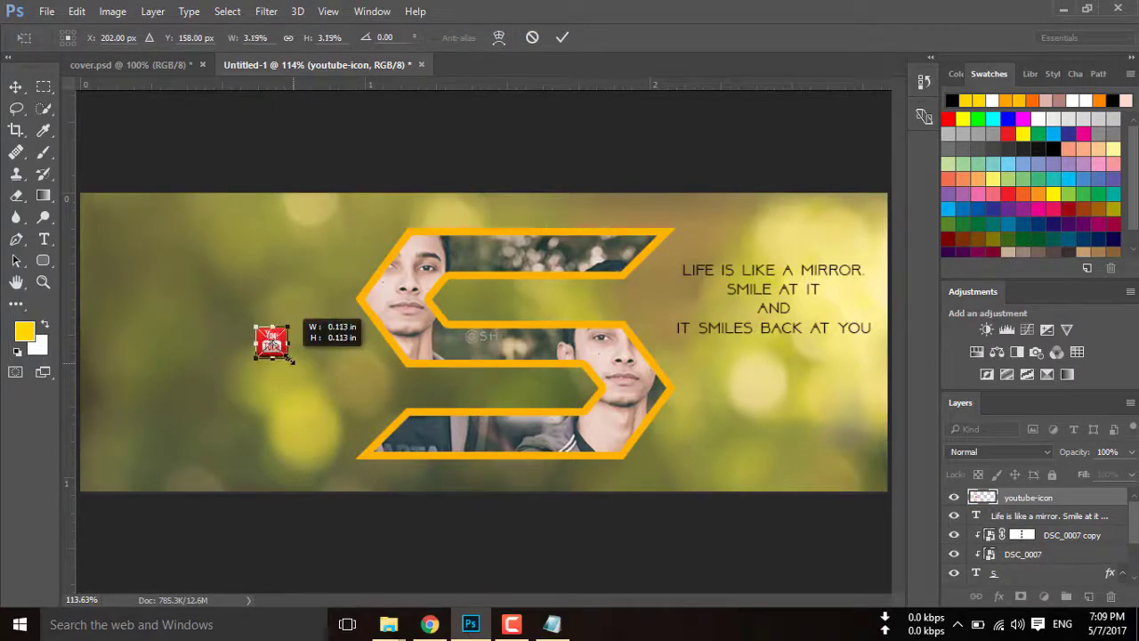
{"action": "key", "text": "Return"}
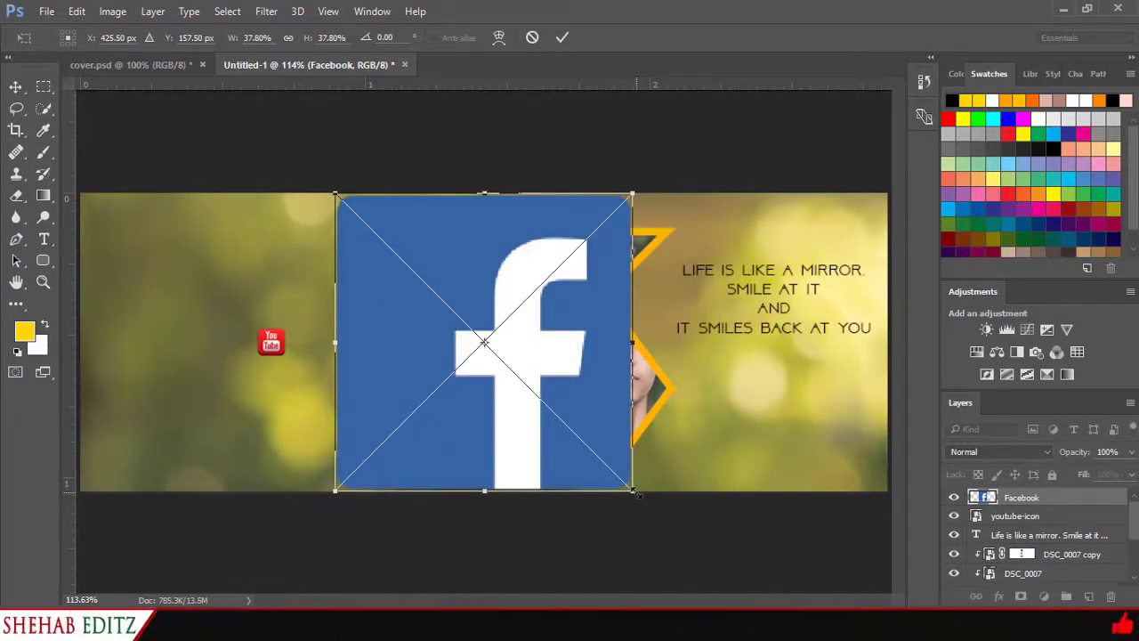
{"action": "left_click_drag", "start_coordinate": [605, 464], "coordinate": [500, 358]}
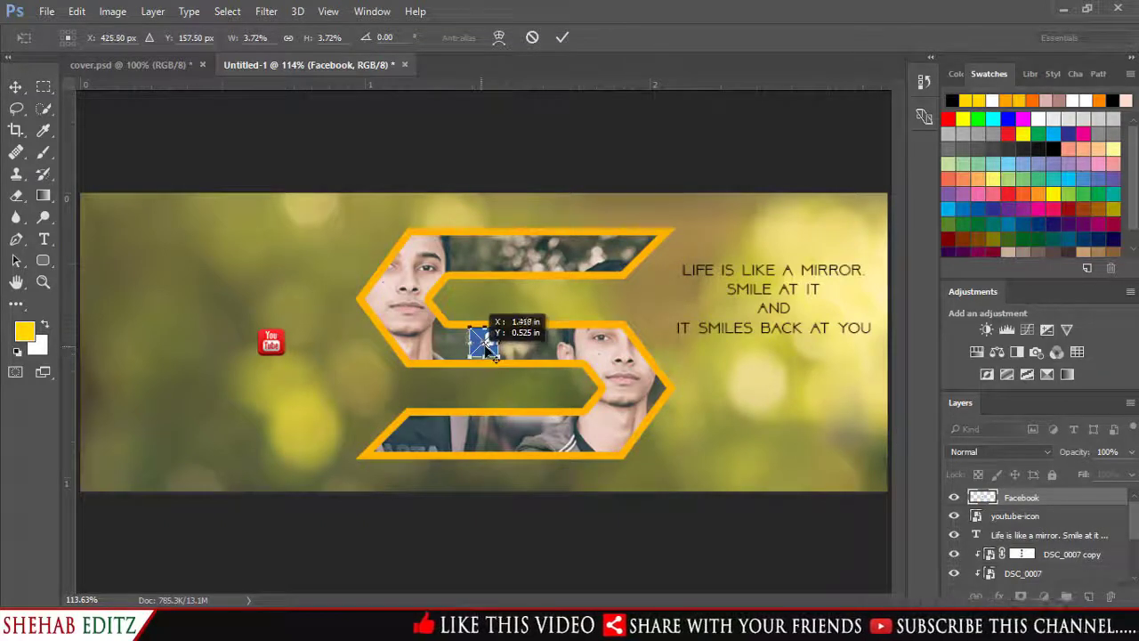
{"action": "key", "text": "Return"}
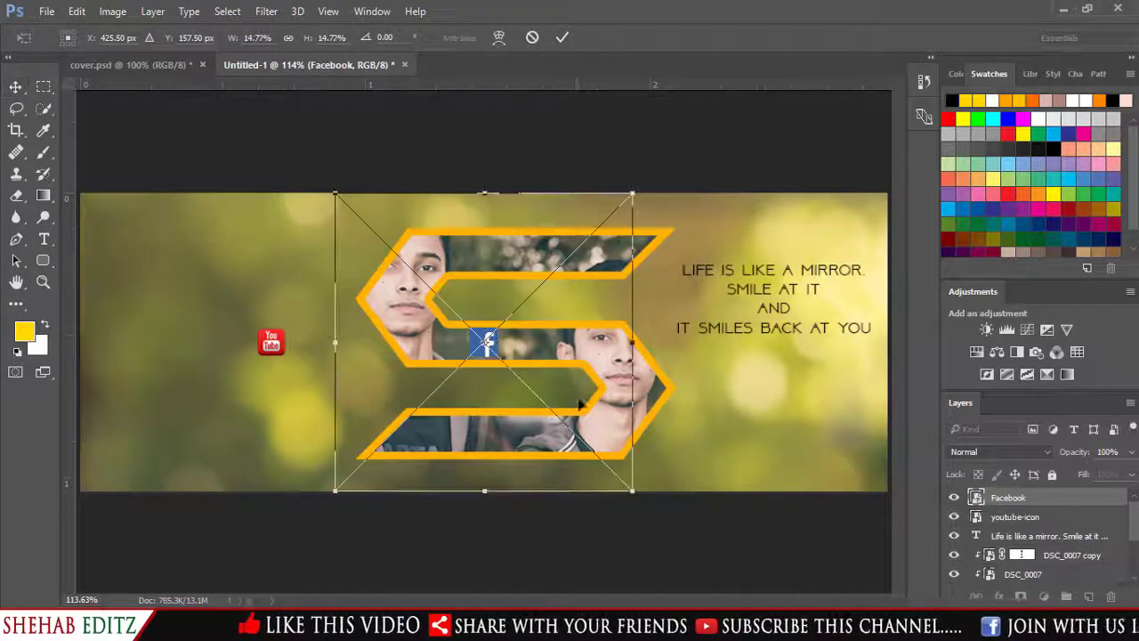
{"action": "mouse_move", "coordinate": [629, 492]}
{"action": "left_mouse_down"}
{"action": "mouse_move", "coordinate": [491, 366]}
{"action": "mouse_move", "coordinate": [495, 356]}
{"action": "left_mouse_up"}
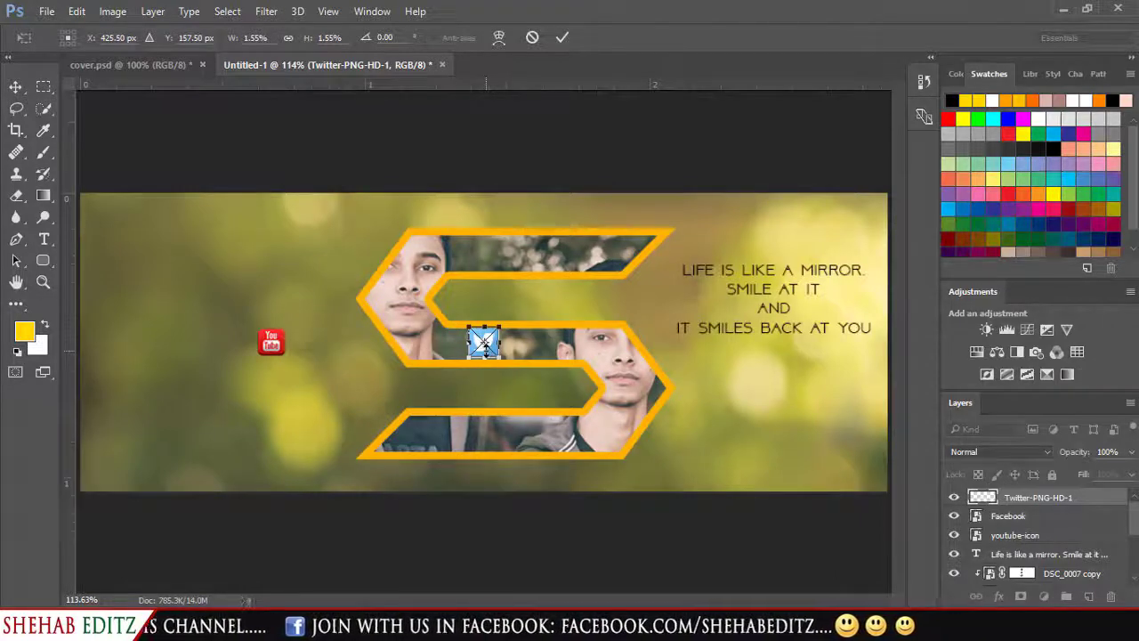
Step: Commit the Twitter icon placement and move it to the cover's upper left
{"action": "key", "text": "v"}
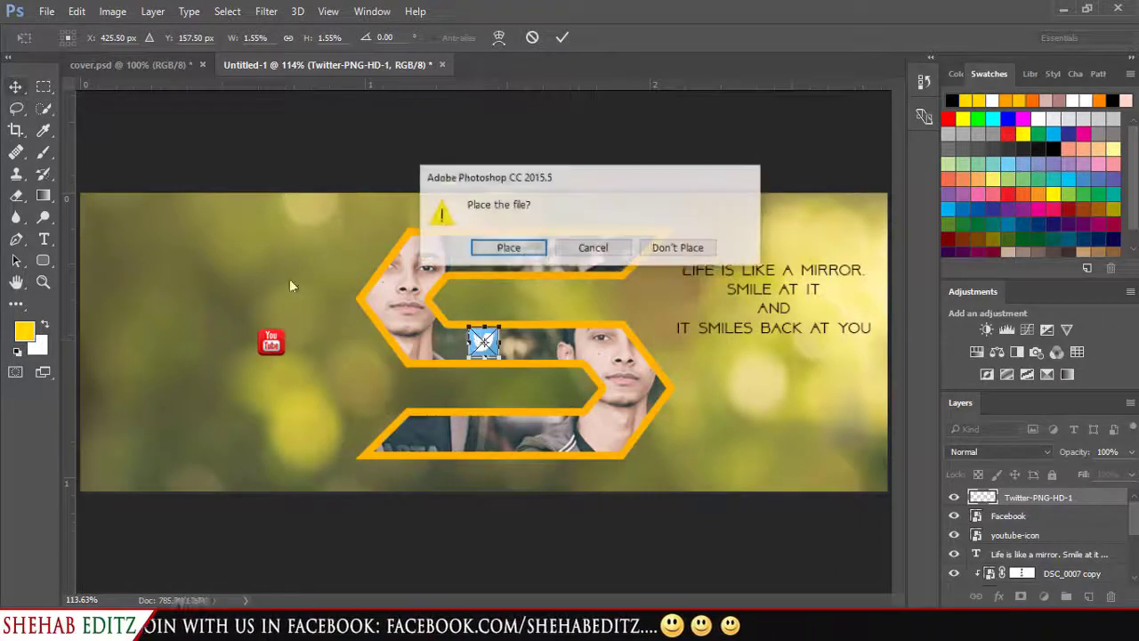
{"action": "left_click", "coordinate": [501, 248]}
{"action": "key", "text": "Return"}
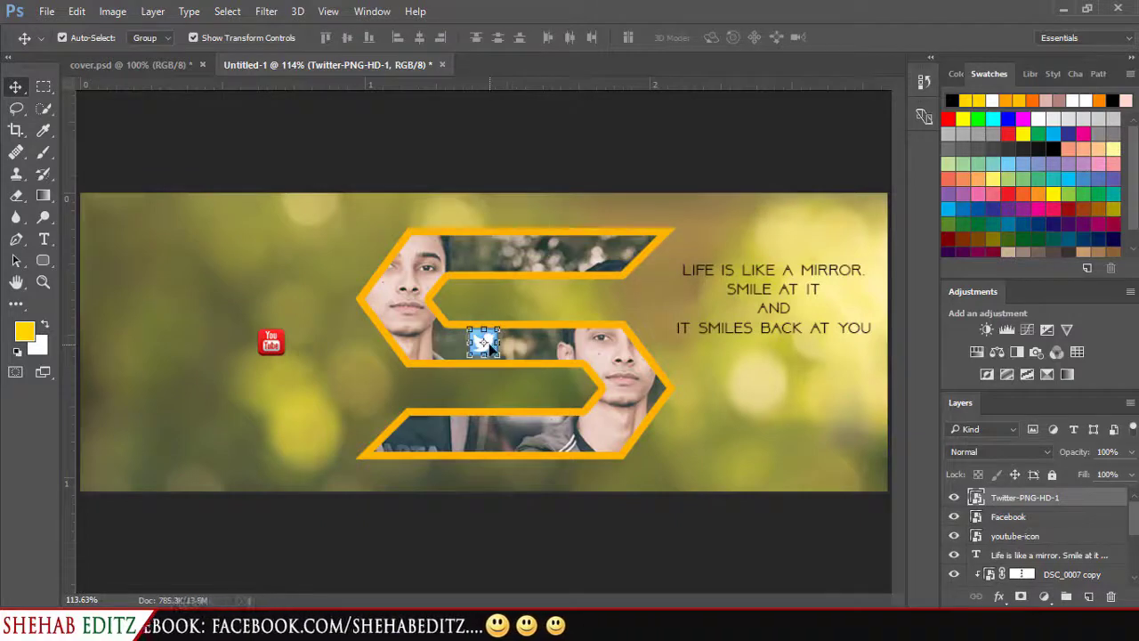
{"action": "left_click_drag", "start_coordinate": [488, 347], "coordinate": [121, 266]}
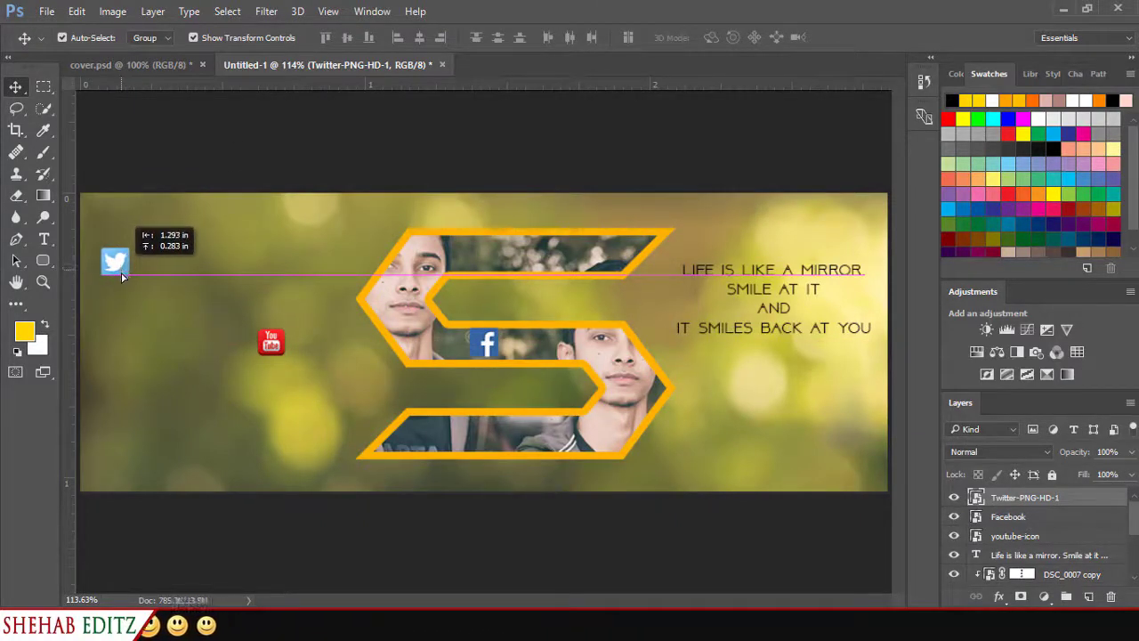
{"action": "left_click_drag", "start_coordinate": [121, 266], "coordinate": [123, 281]}
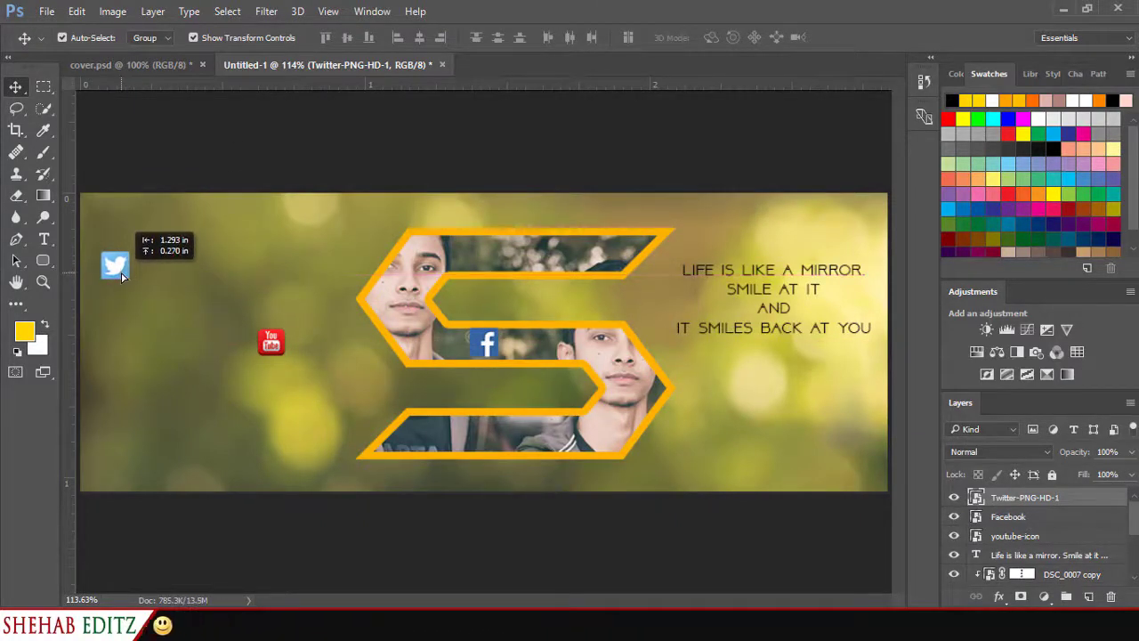
Step: Select the Facebook icon and reposition it with free transform
{"action": "left_click", "coordinate": [273, 343]}
{"action": "left_click", "coordinate": [485, 347]}
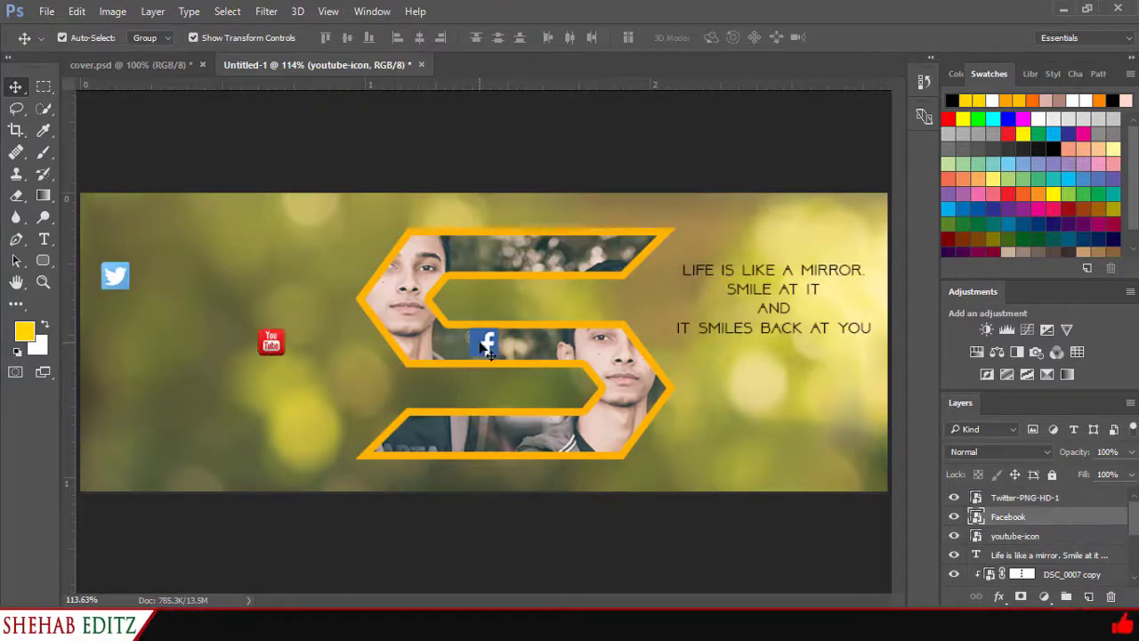
{"action": "key", "text": "ctrl+t"}
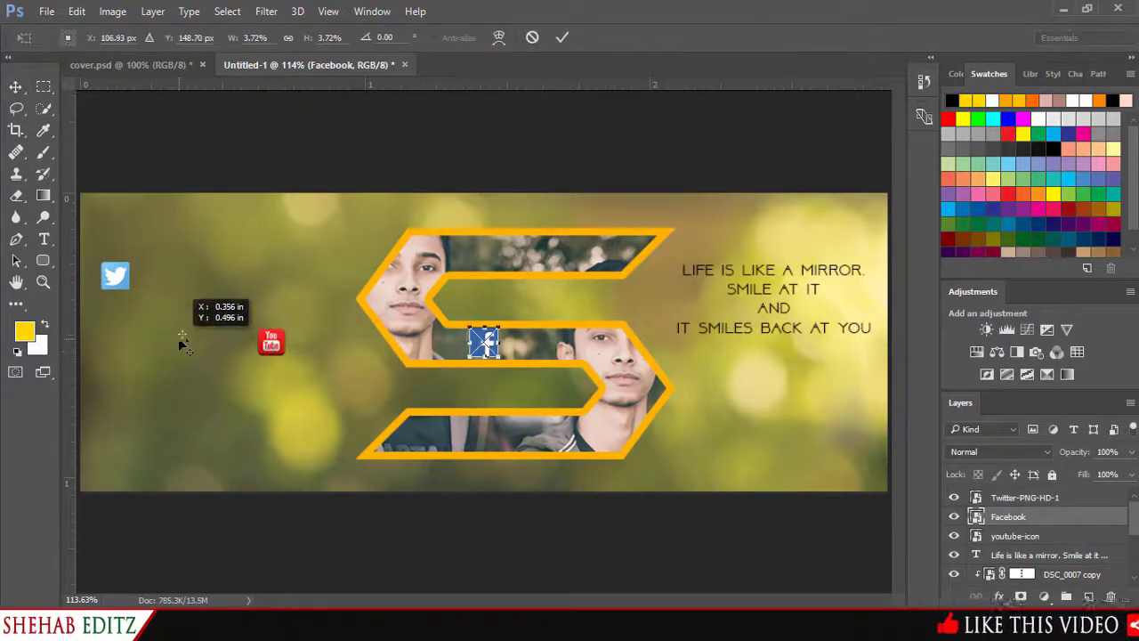
{"action": "left_click_drag", "start_coordinate": [480, 347], "coordinate": [484, 344]}
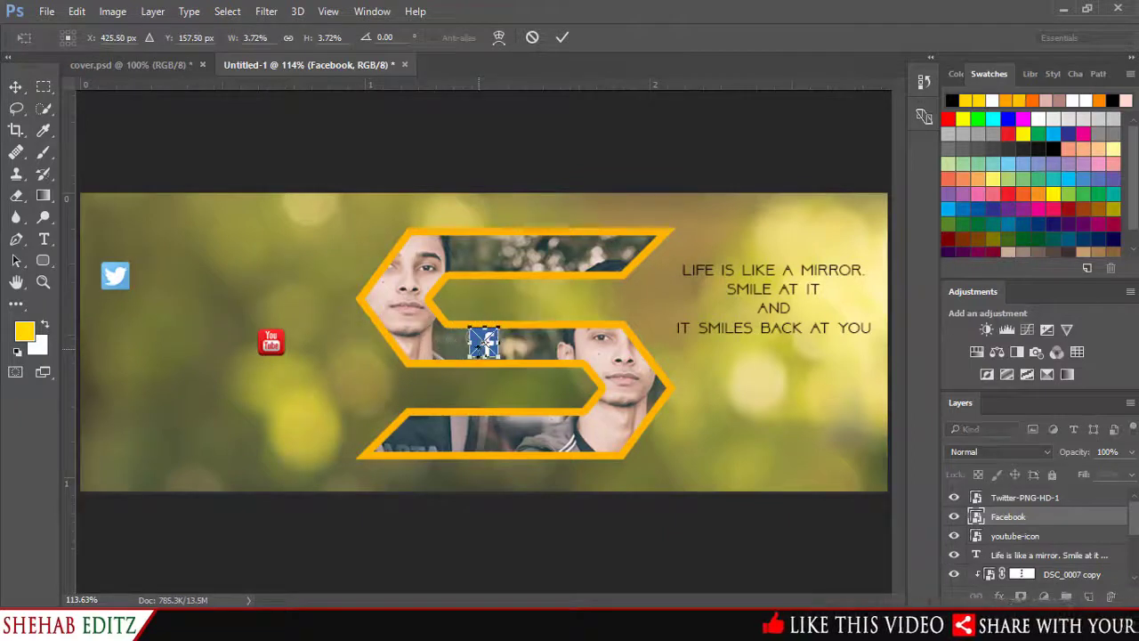
{"action": "left_click", "coordinate": [15, 86]}
{"action": "left_click", "coordinate": [476, 249]}
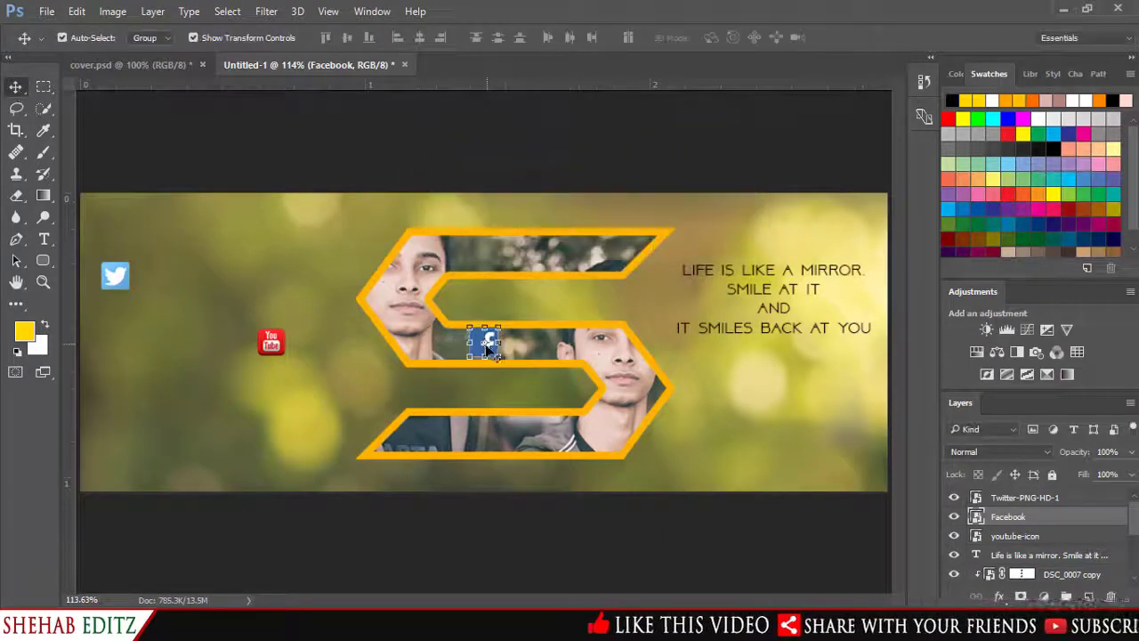
{"action": "key", "text": "ctrl+t"}
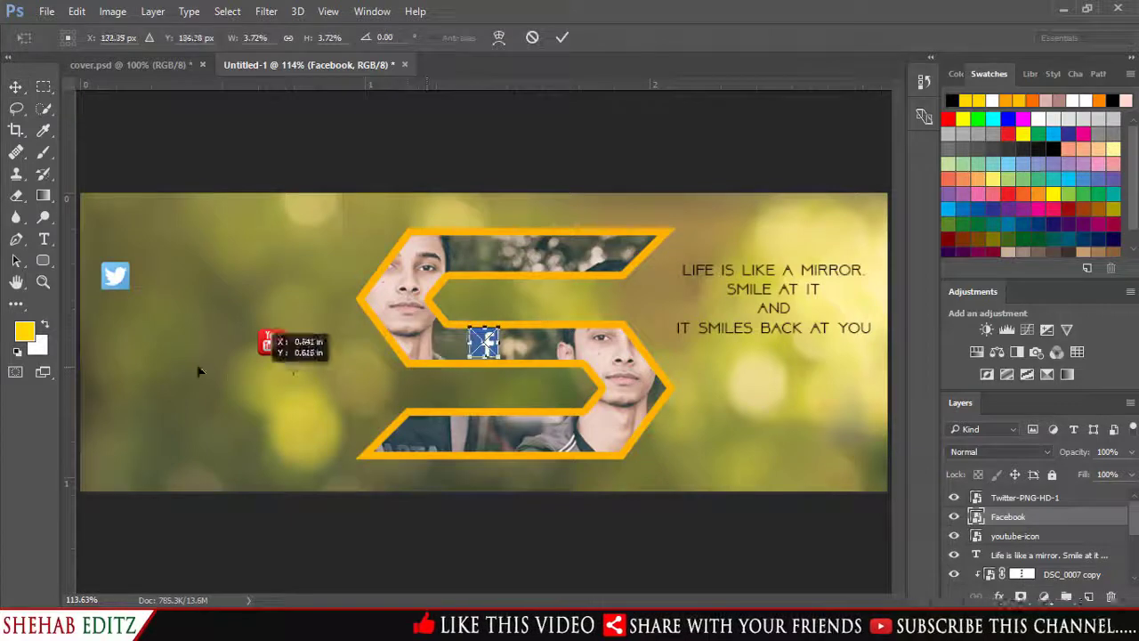
{"action": "left_click_drag", "start_coordinate": [497, 356], "coordinate": [488, 350]}
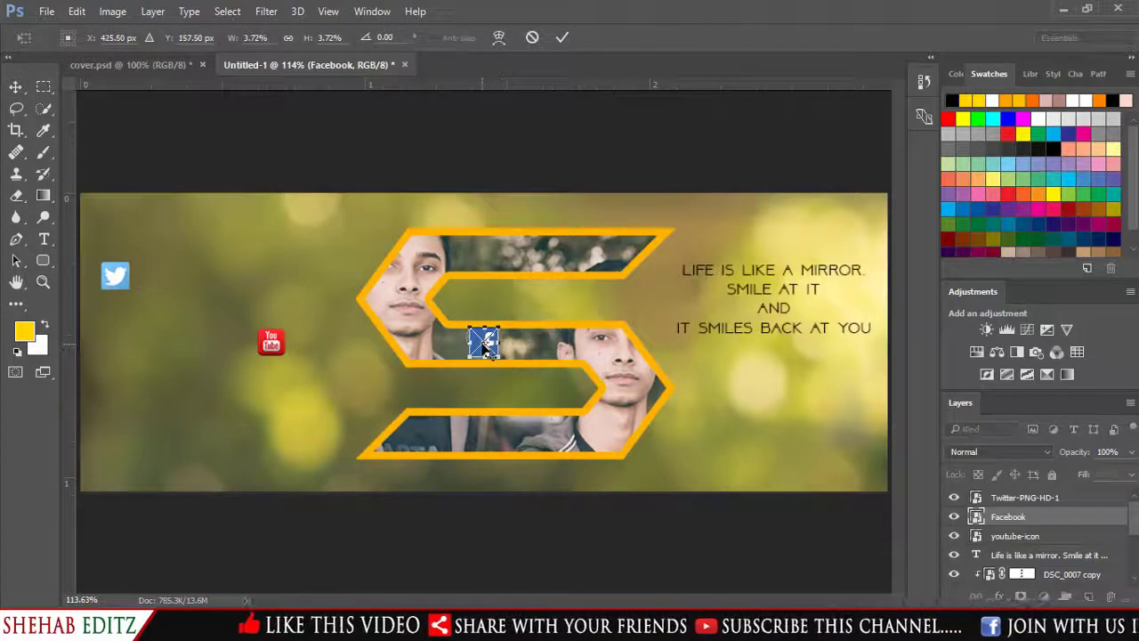
{"action": "left_click", "coordinate": [566, 41]}
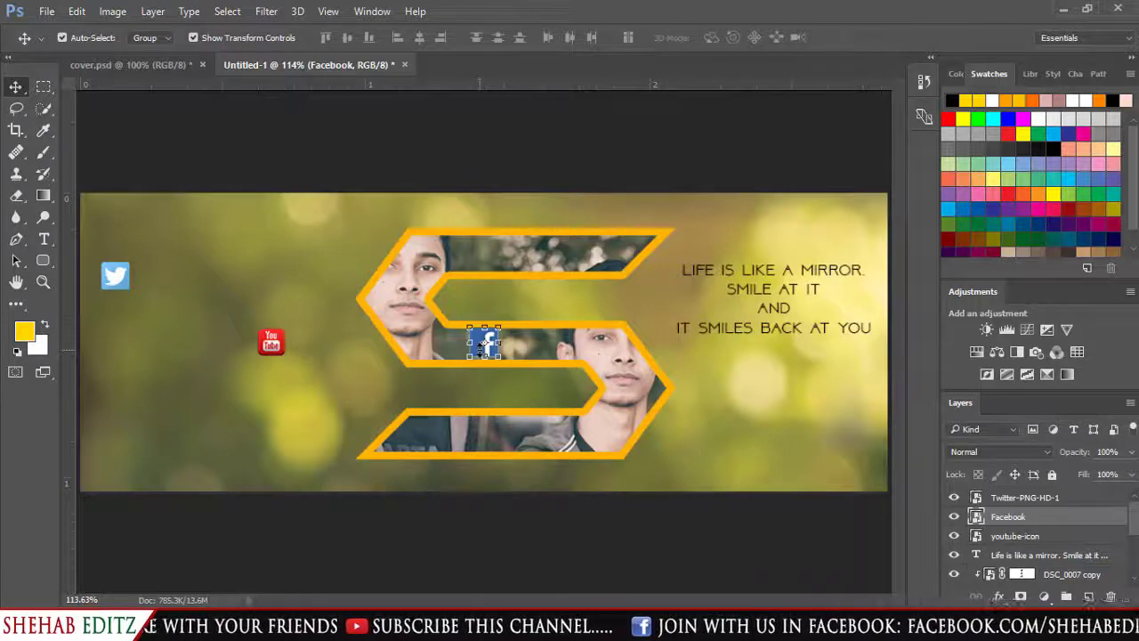
Step: Nudge the Facebook icon left with the arrow keys to line up the column
{"action": "left_click_drag", "start_coordinate": [482, 347], "coordinate": [470, 347]}
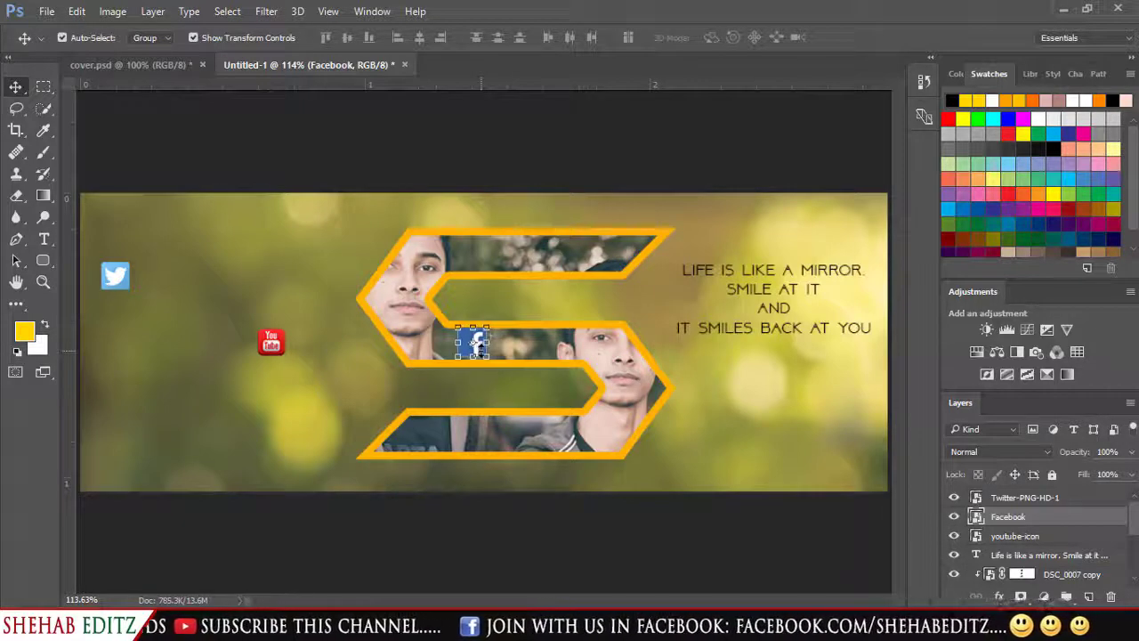
{"action": "key", "text": "shift+Left"}
{"action": "key", "text": "shift+Left"}
{"action": "key", "text": "shift+Left"}
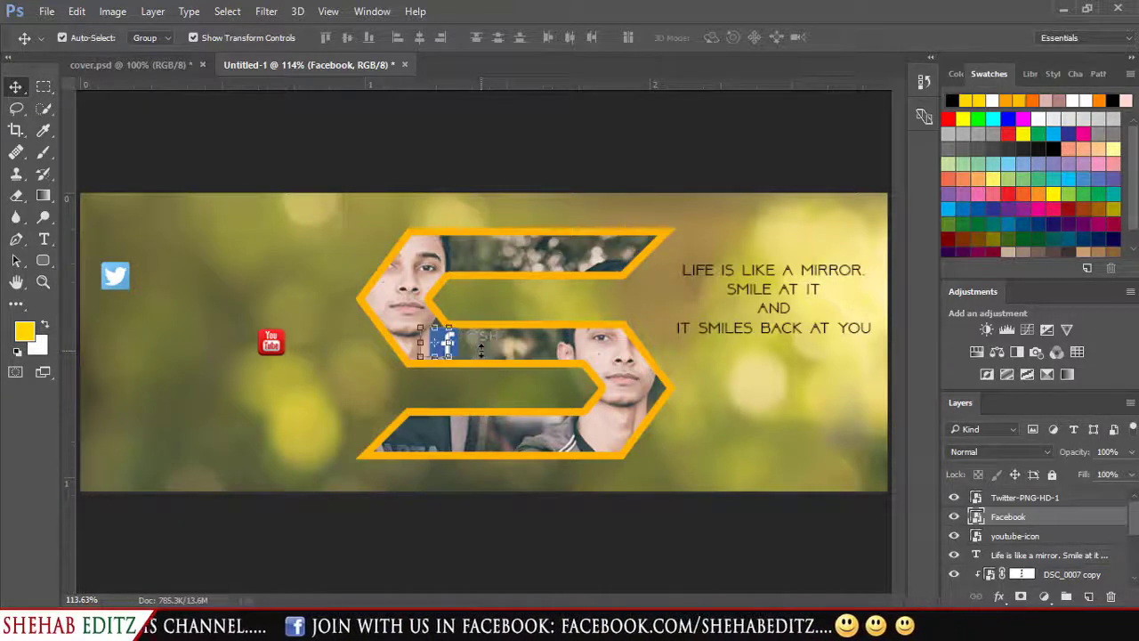
{"action": "key", "text": "shift+Left"}
{"action": "key", "text": "shift+Left"}
{"action": "key", "text": "shift+Left"}
{"action": "key", "text": "shift+Left"}
{"action": "key", "text": "shift+Left"}
{"action": "key", "text": "shift+Left"}
{"action": "key", "text": "shift+Left"}
{"action": "key", "text": "shift+Left"}
{"action": "key", "text": "shift+Left"}
{"action": "key", "text": "shift+Left"}
{"action": "key", "text": "shift+Left"}
{"action": "key", "text": "shift+Left"}
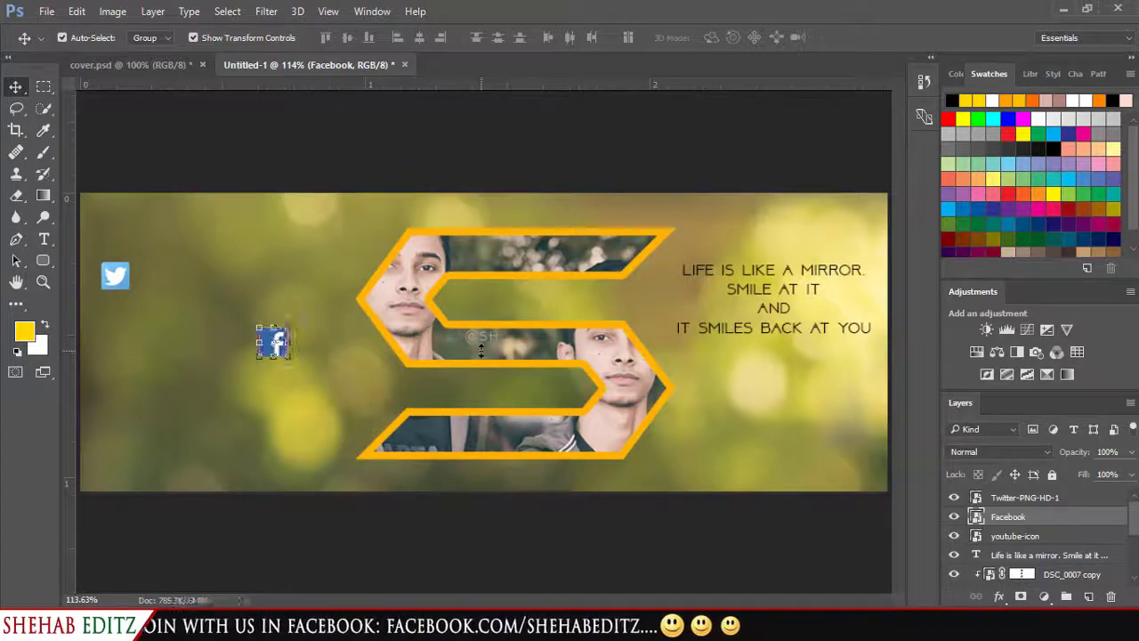
{"action": "key", "text": "shift+Left"}
{"action": "key", "text": "shift+Left"}
{"action": "key", "text": "shift+Left"}
{"action": "key", "text": "shift+Left"}
{"action": "key", "text": "shift+Left"}
{"action": "key", "text": "shift+Left"}
{"action": "key", "text": "shift+Left"}
{"action": "key", "text": "shift+Left"}
{"action": "key", "text": "shift+Left"}
{"action": "key", "text": "shift+Left"}
{"action": "key", "text": "shift+Left"}
{"action": "key", "text": "shift+Left"}
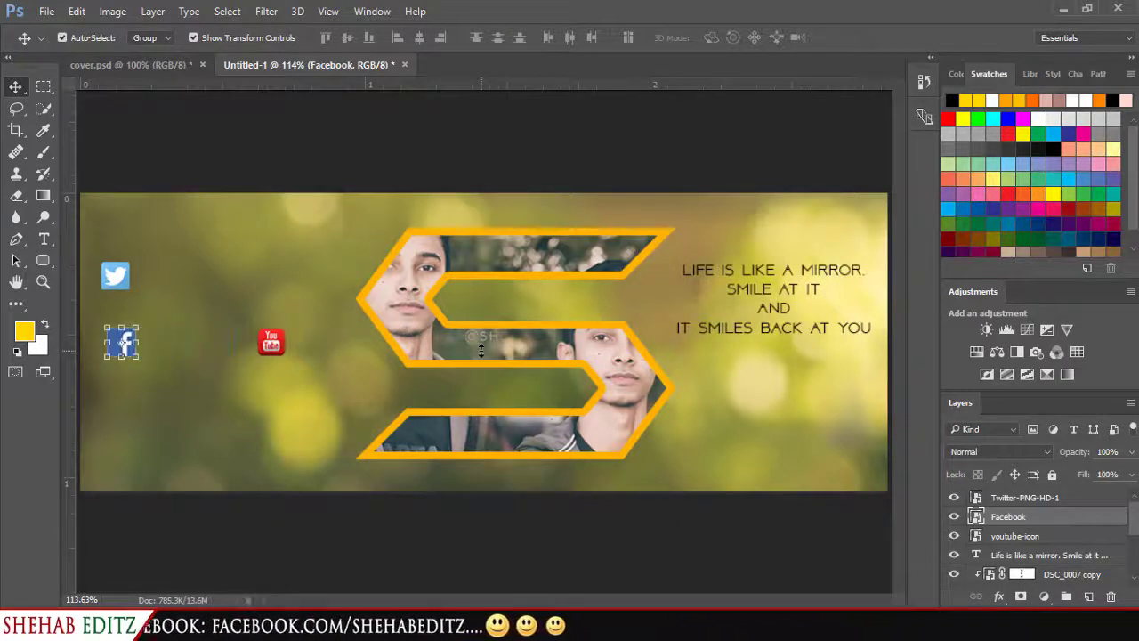
{"action": "key", "text": "Left"}
{"action": "key", "text": "Left"}
{"action": "key", "text": "Left"}
{"action": "key", "text": "Left"}
{"action": "key", "text": "Left"}
{"action": "key", "text": "Left"}
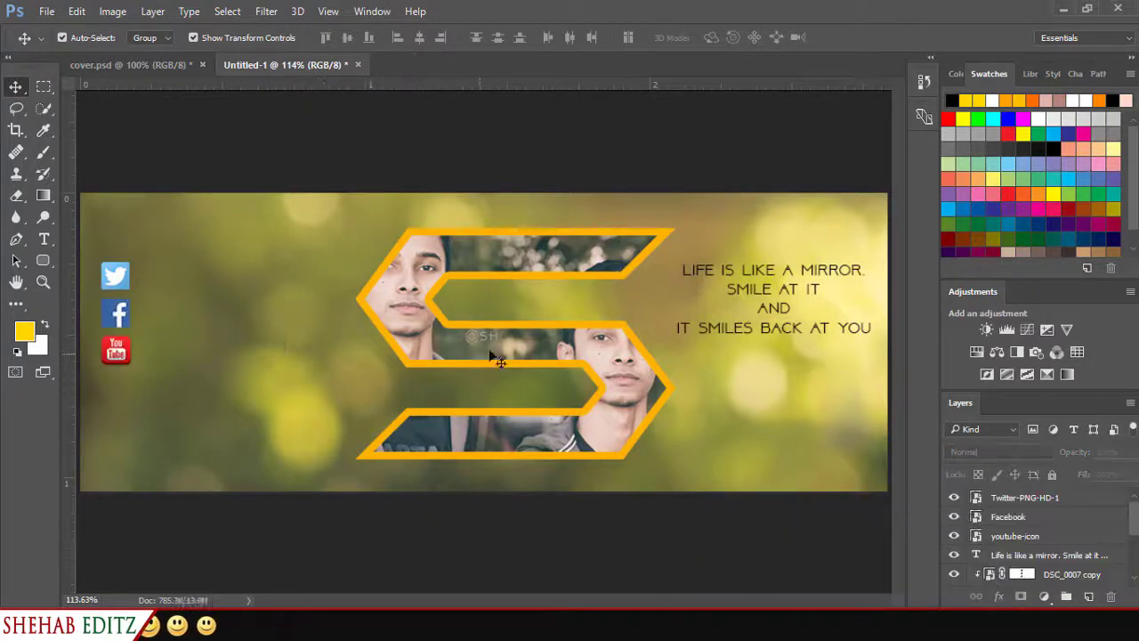
Step: Select the Twitter, Facebook and YouTube icon layers together
{"action": "left_click", "coordinate": [1015, 496]}
{"action": "left_click", "coordinate": [1008, 516], "text": "ctrl"}
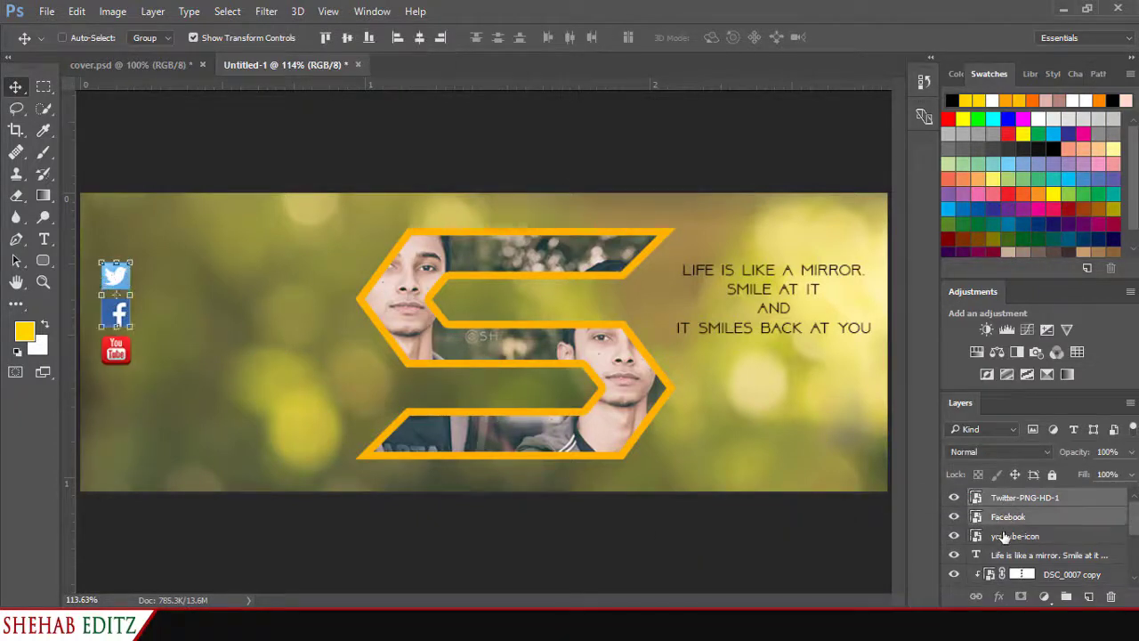
{"action": "left_click", "coordinate": [1015, 536], "text": "ctrl"}
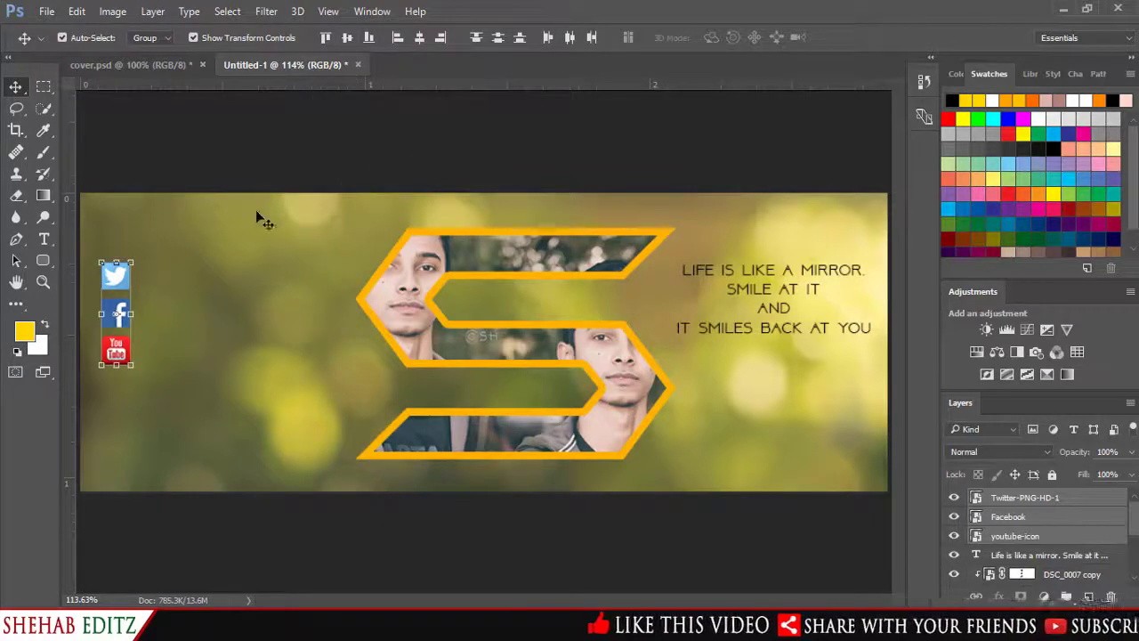
{"action": "left_click", "coordinate": [227, 245]}
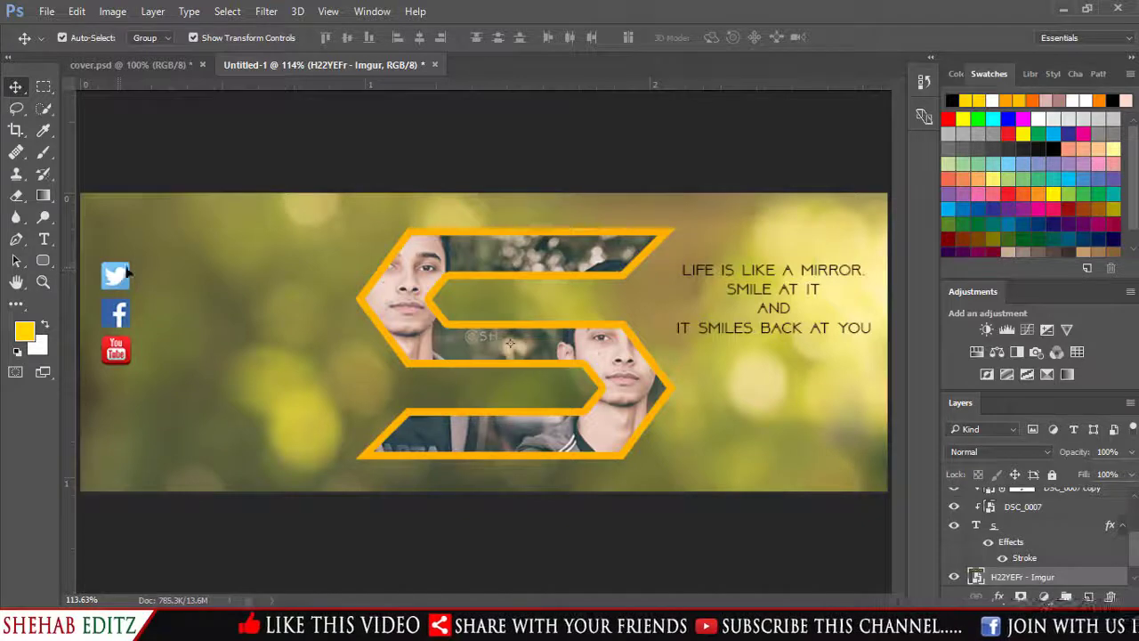
{"action": "scroll", "coordinate": [1035, 517], "scroll_direction": "up", "scroll_amount": 3}
{"action": "scroll", "coordinate": [1035, 517], "scroll_direction": "up", "scroll_amount": 2}
{"action": "left_click", "coordinate": [1019, 536]}
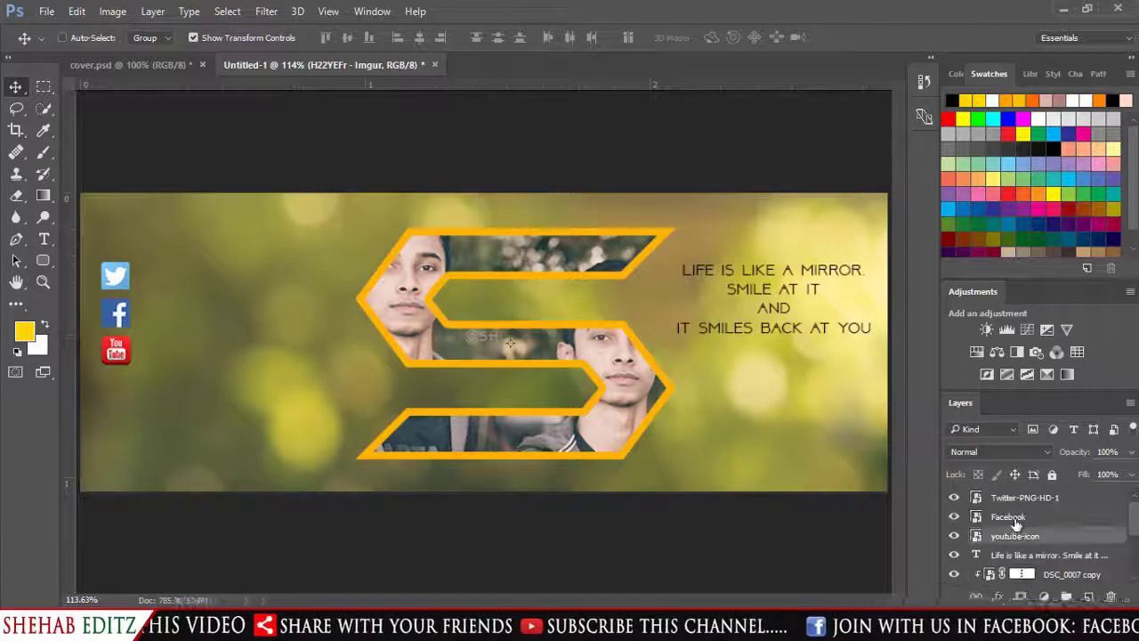
{"action": "left_click", "coordinate": [1018, 498], "text": "ctrl"}
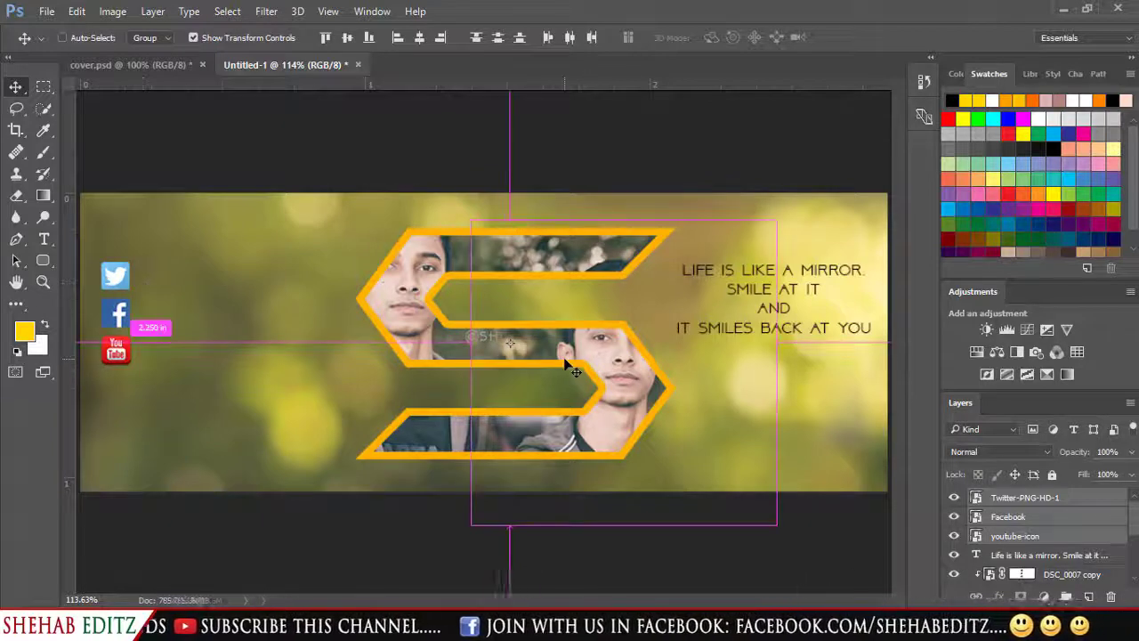
Step: Scale the three icons down slightly and shift them up and left
{"action": "key", "text": "ctrl+t"}
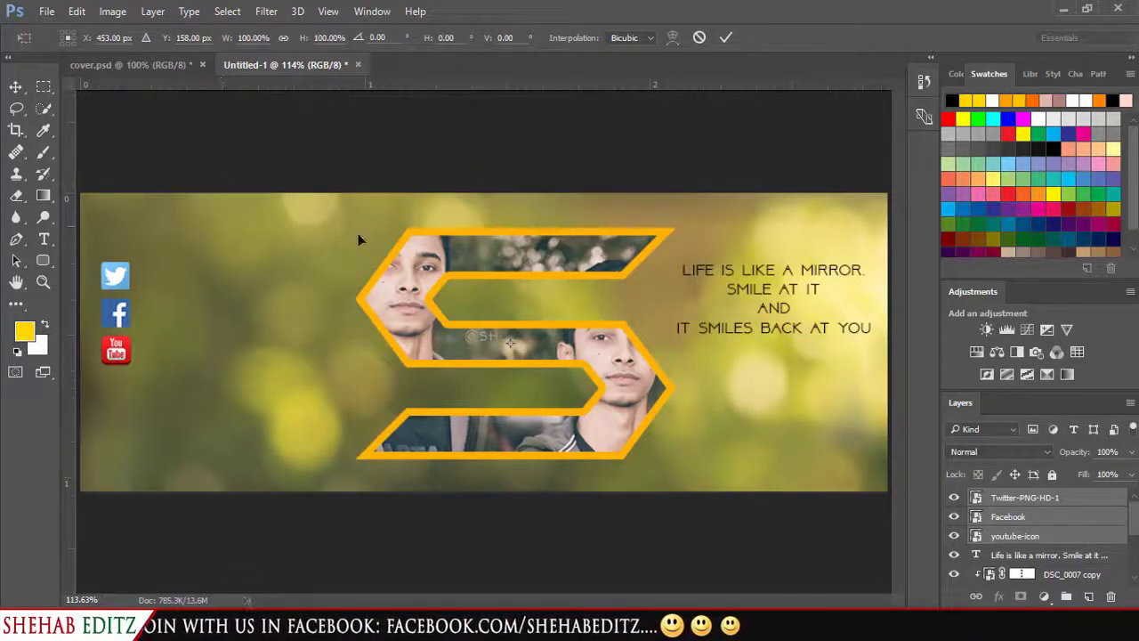
{"action": "key", "text": "ctrl+y"}
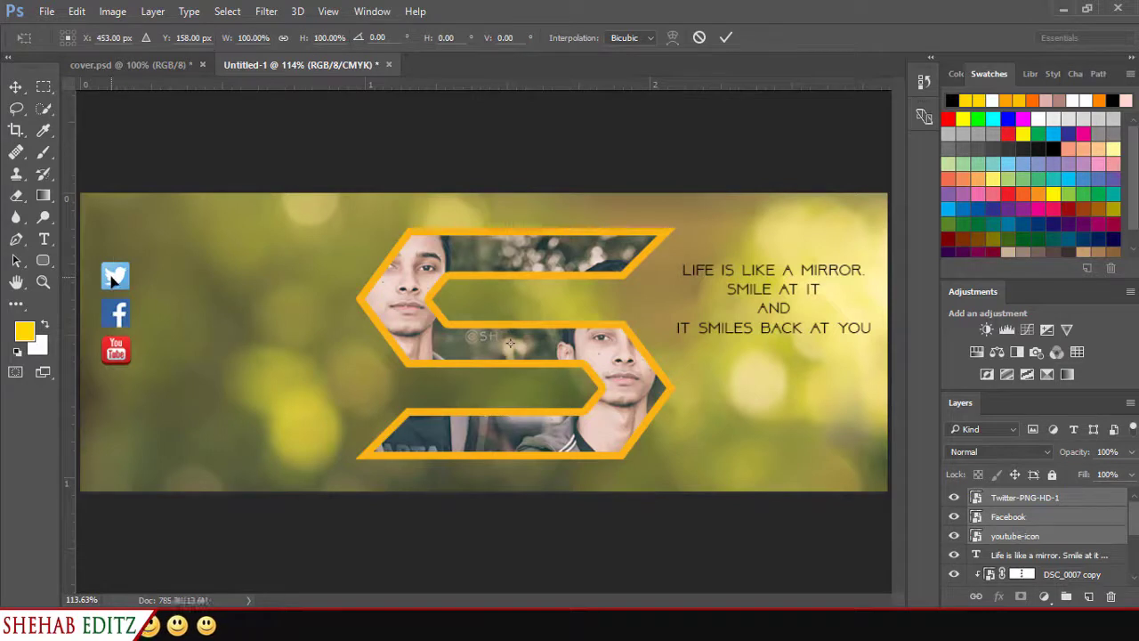
{"action": "left_click_drag", "start_coordinate": [112, 278], "coordinate": [138, 340]}
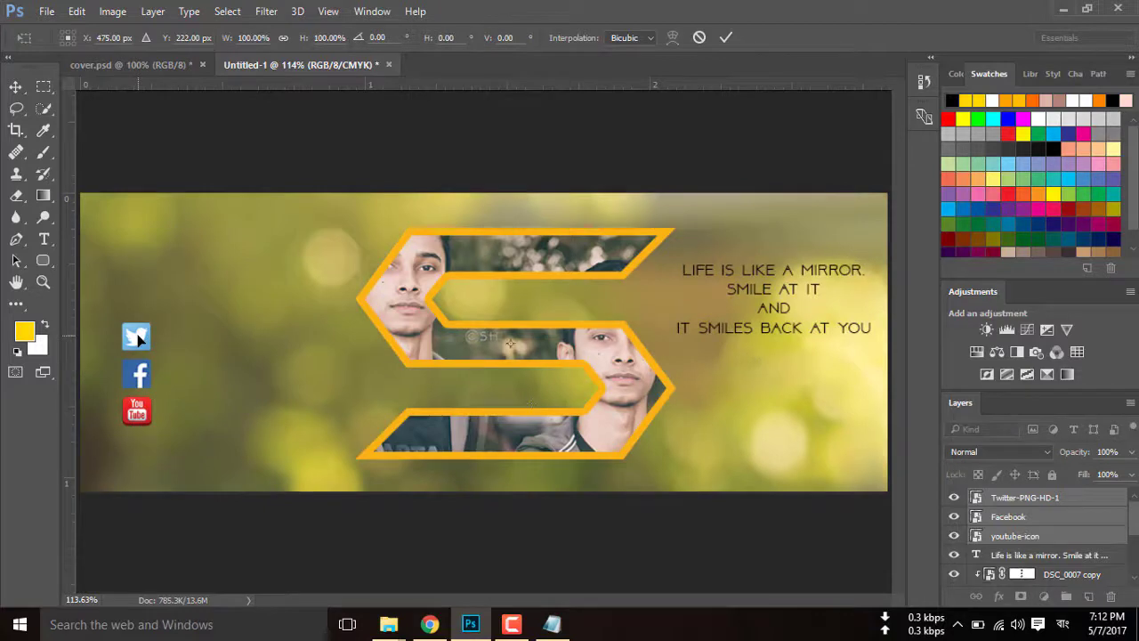
{"action": "key", "text": "Escape"}
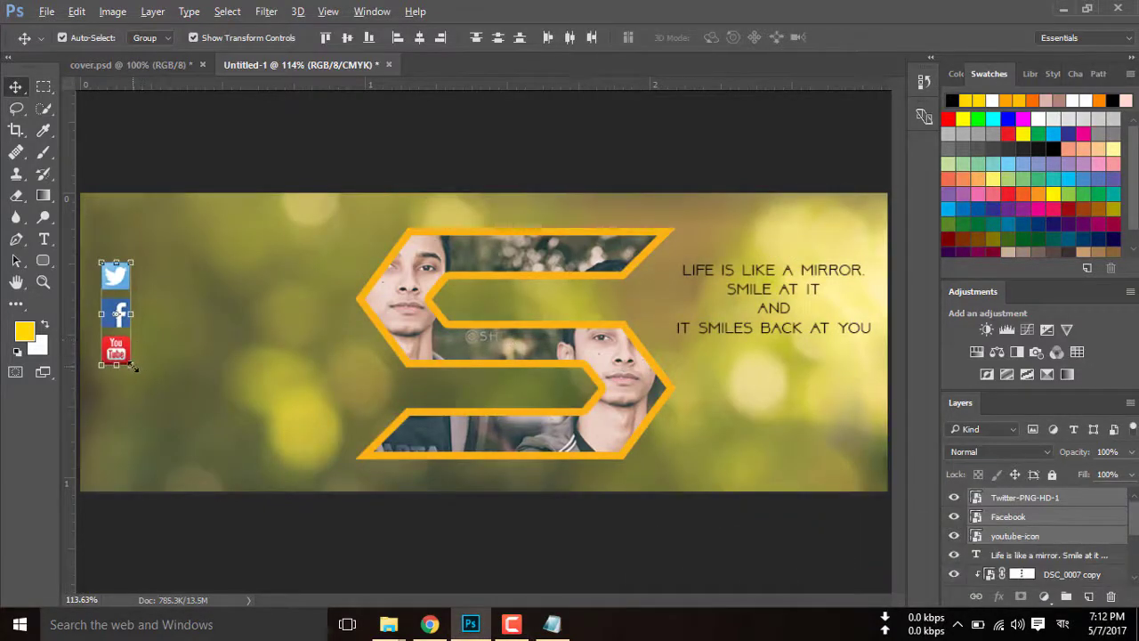
{"action": "left_click_drag", "start_coordinate": [132, 366], "coordinate": [130, 361]}
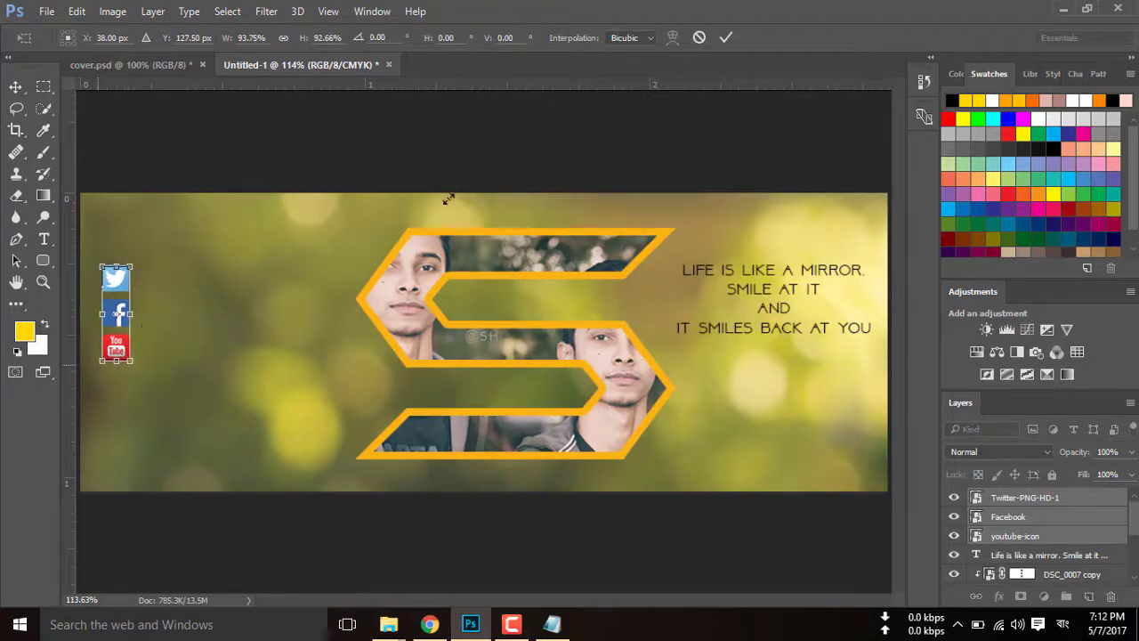
{"action": "left_click", "coordinate": [726, 37]}
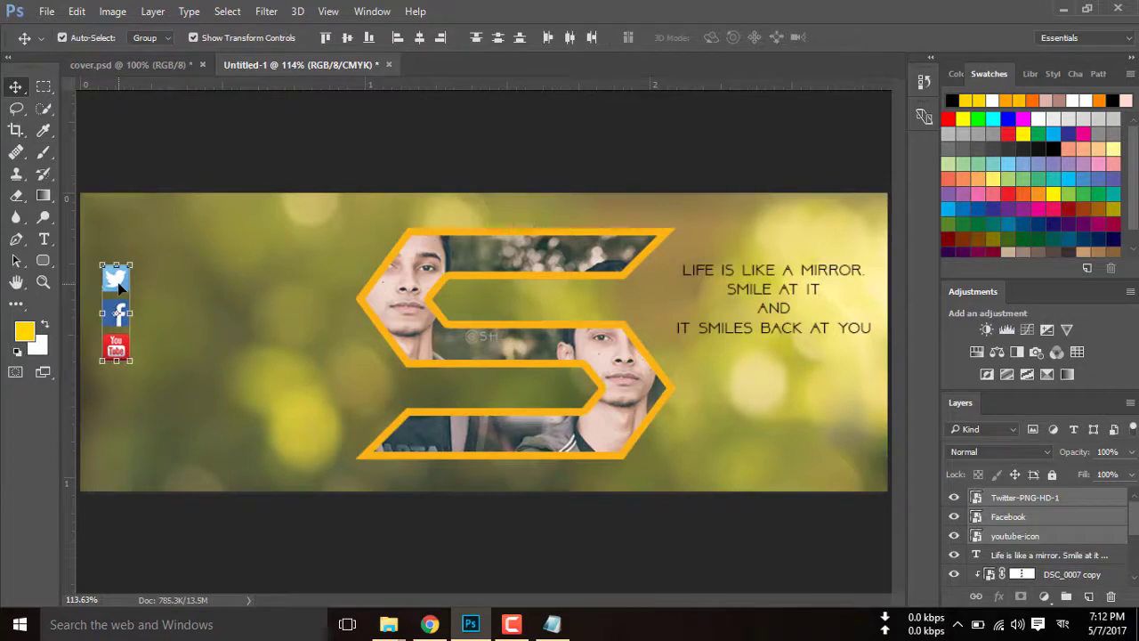
{"action": "left_click_drag", "start_coordinate": [121, 287], "coordinate": [115, 283]}
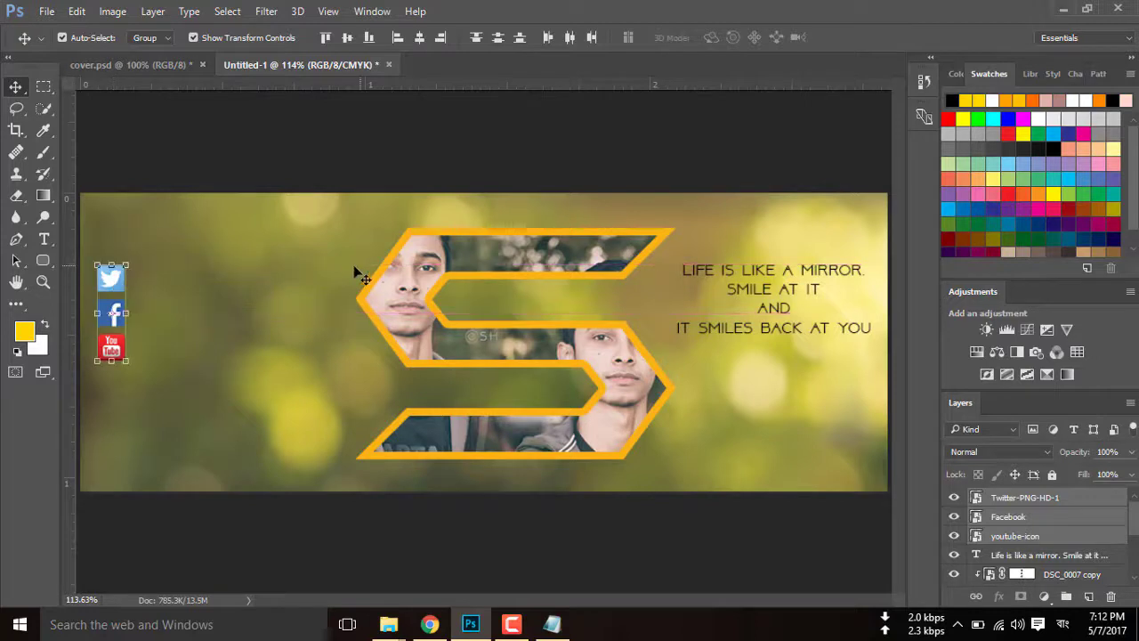
{"action": "left_click", "coordinate": [318, 242]}
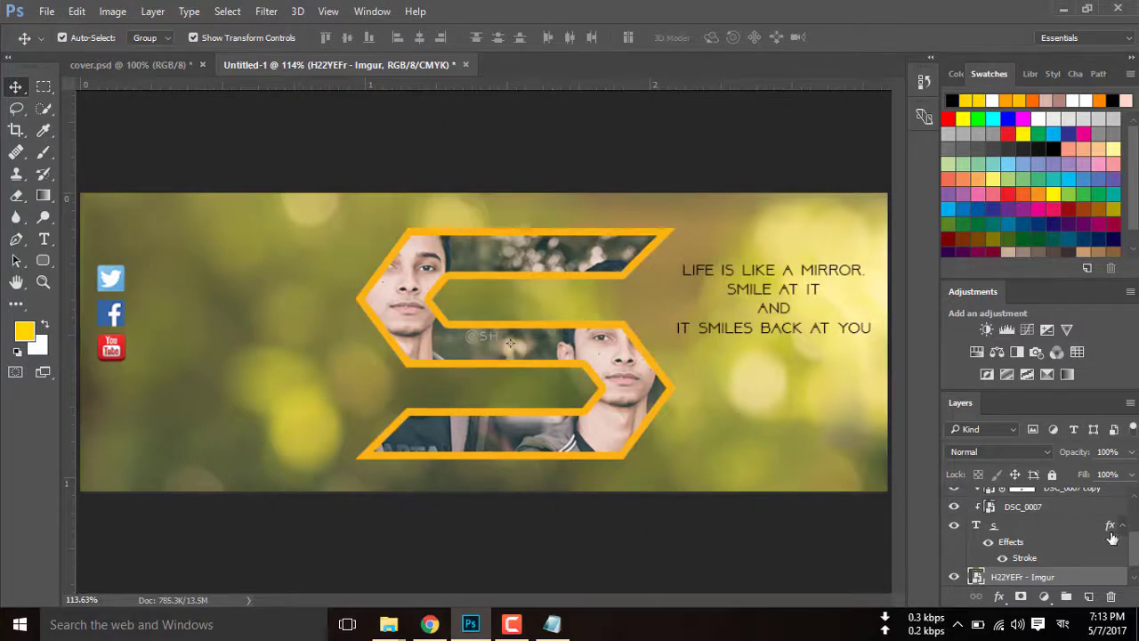
Step: Add an empty layer above the Twitter icon and choose the Above DEMO type font
{"action": "scroll", "coordinate": [1071, 543], "scroll_direction": "up", "scroll_amount": 3}
{"action": "left_click", "coordinate": [1048, 502]}
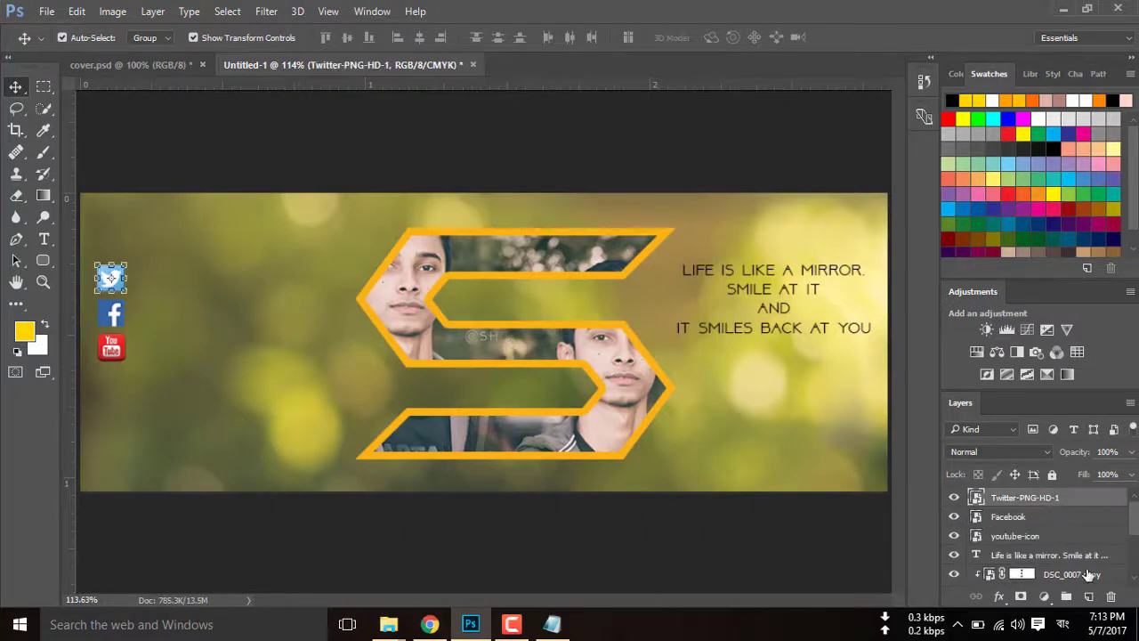
{"action": "left_click", "coordinate": [1089, 596]}
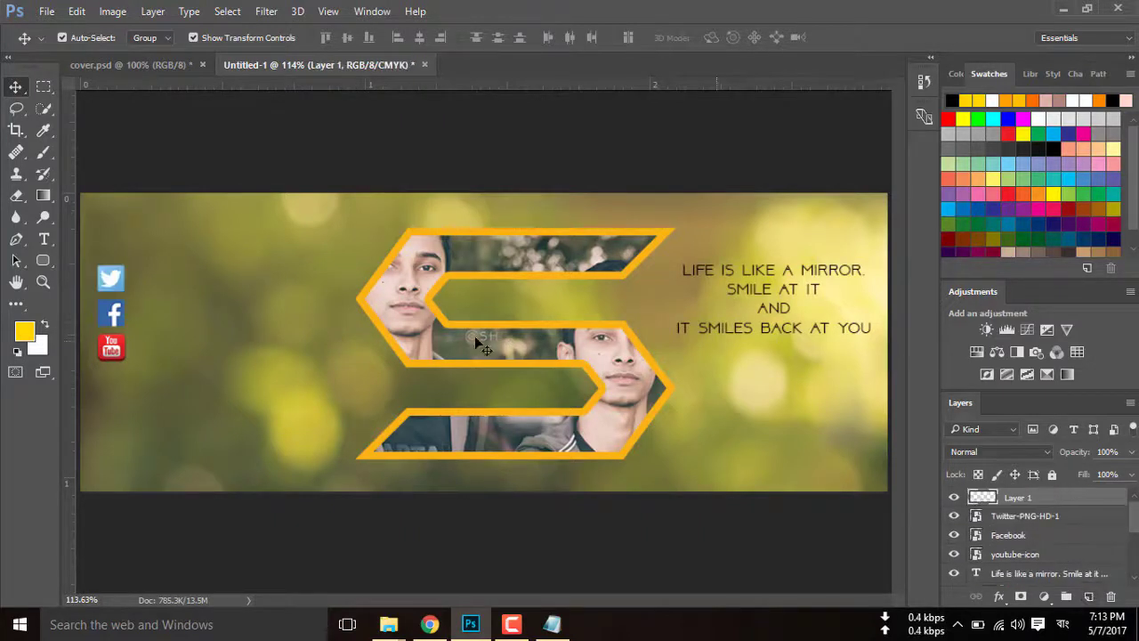
{"action": "left_click", "coordinate": [44, 238]}
{"action": "left_click", "coordinate": [206, 37]}
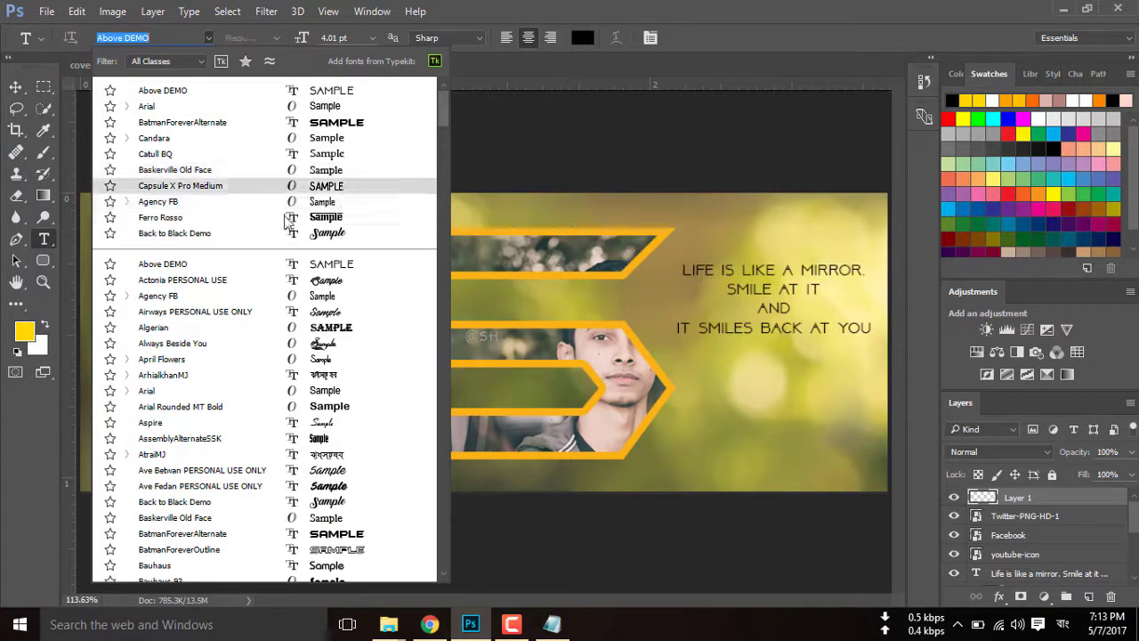
{"action": "left_click", "coordinate": [233, 266]}
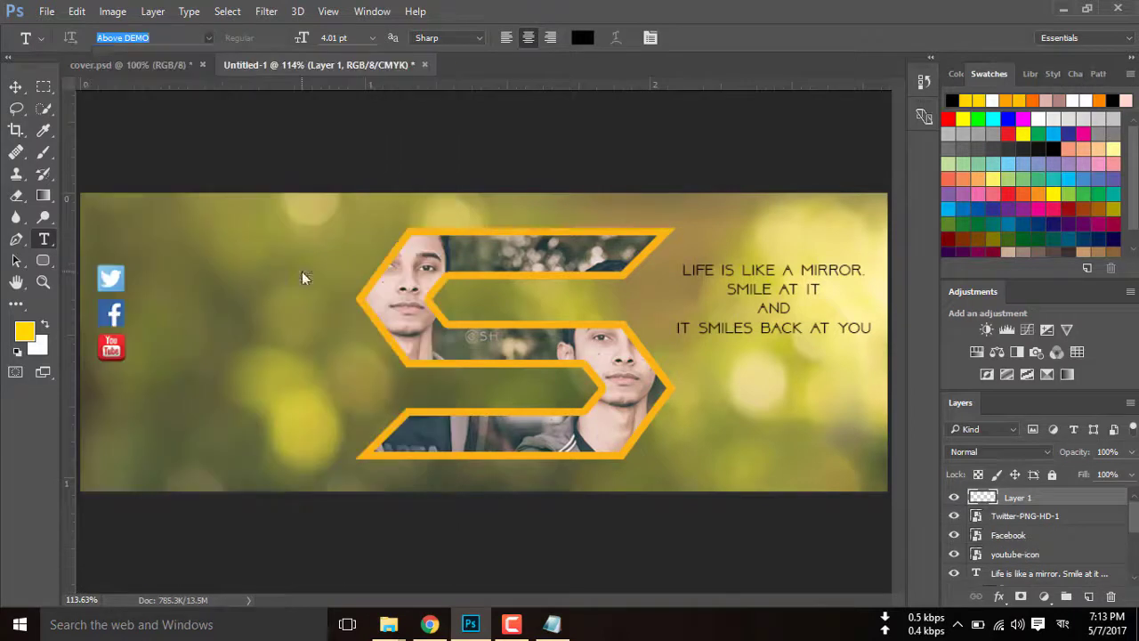
Step: Start a text line beside the Twitter icon at 7 pt
{"action": "left_click", "coordinate": [140, 285]}
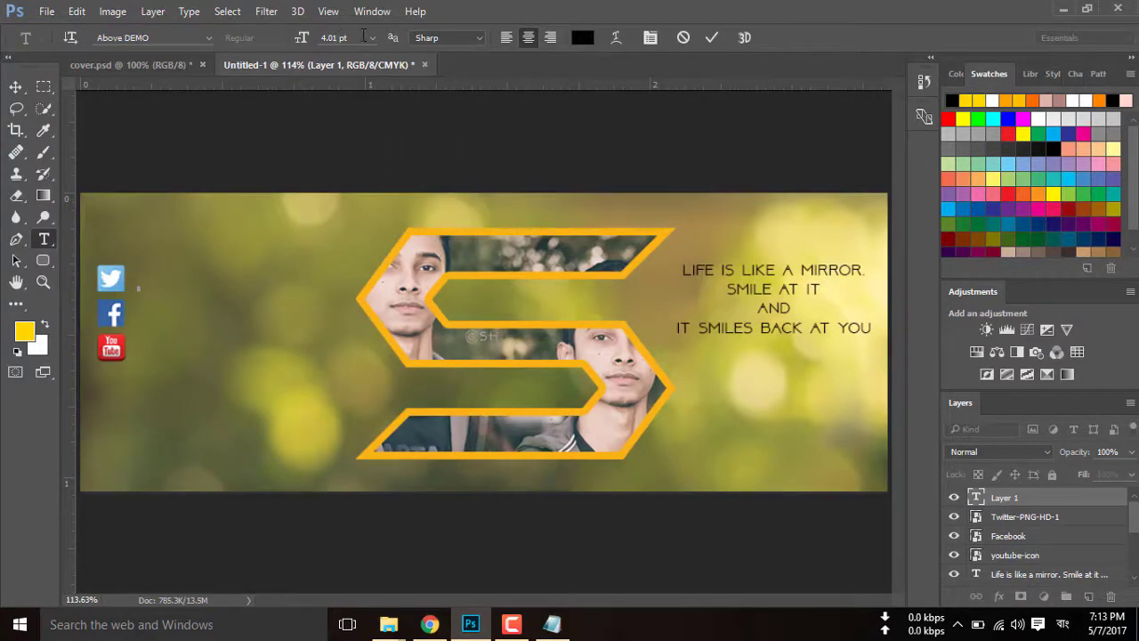
{"action": "left_click_drag", "start_coordinate": [304, 40], "coordinate": [311, 39]}
{"action": "type", "text": "8"}
{"action": "key", "text": "Return"}
{"action": "key", "text": "Down"}
Step: Type the channel handle, left-align it near the icon, and commit the text
{"action": "type", "text": "F"}
{"action": "type", "text": "A"}
{"action": "key", "text": "BackSpace"}
{"action": "key", "text": "BackSpace"}
{"action": "type", "text": "/S"}
{"action": "type", "text": "HEHABEDI"}
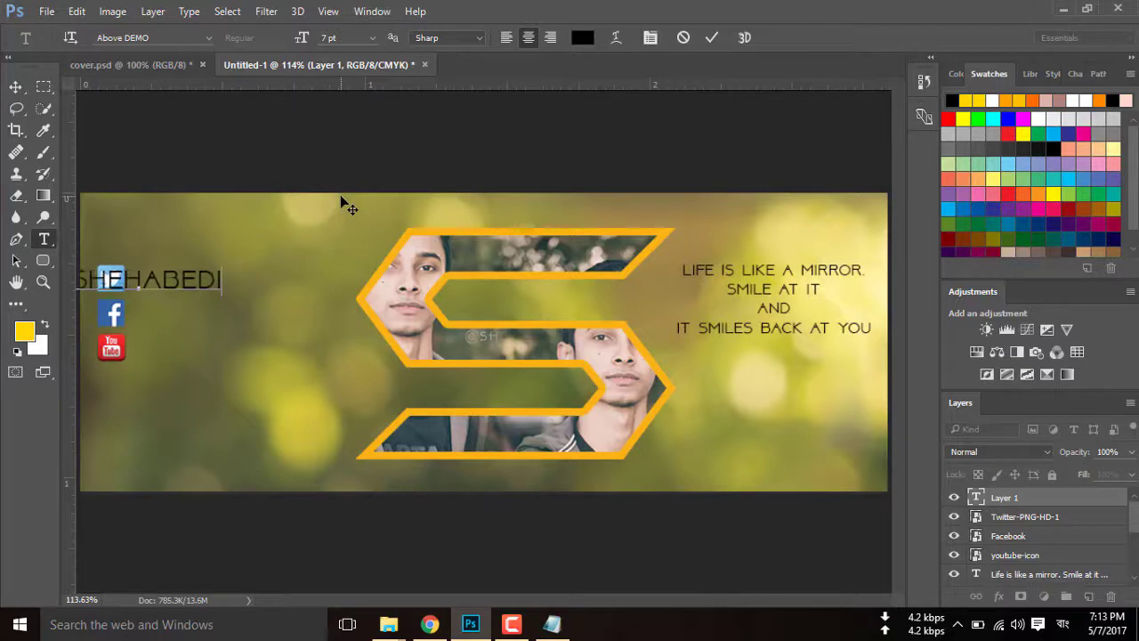
{"action": "type", "text": "TZ"}
{"action": "key", "text": "ctrl+a"}
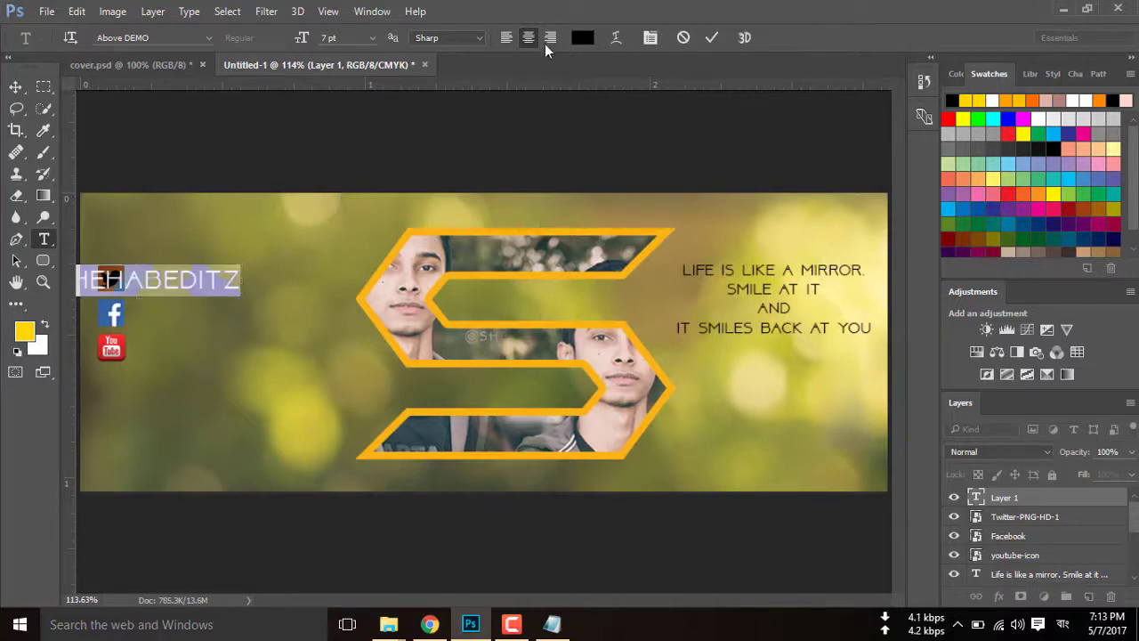
{"action": "left_click", "coordinate": [507, 37]}
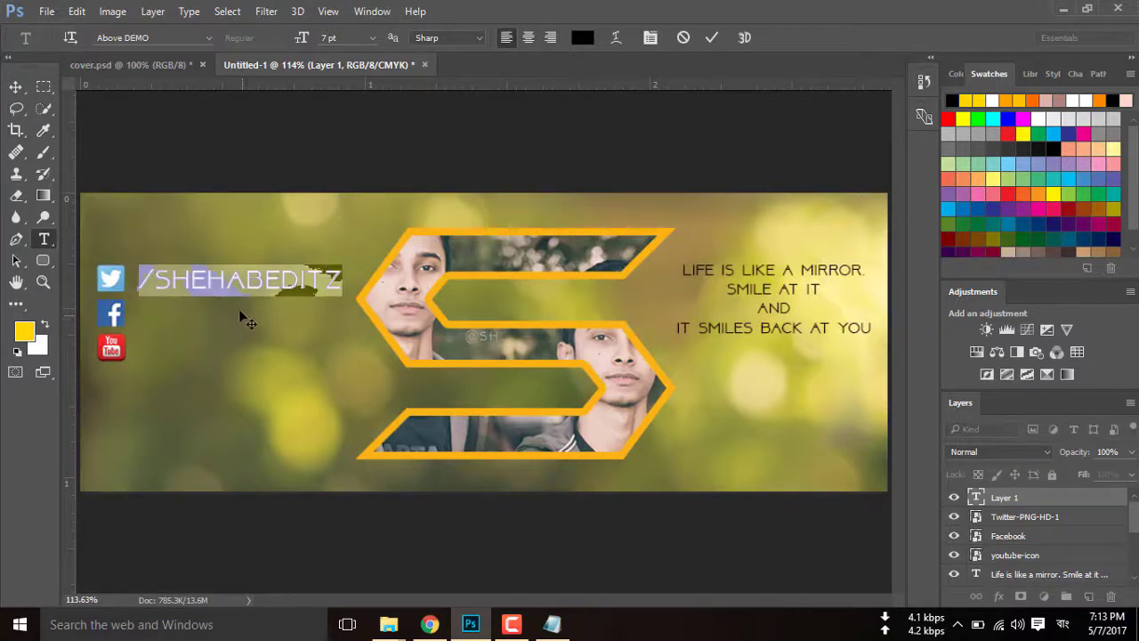
{"action": "left_click_drag", "start_coordinate": [237, 311], "coordinate": [231, 310]}
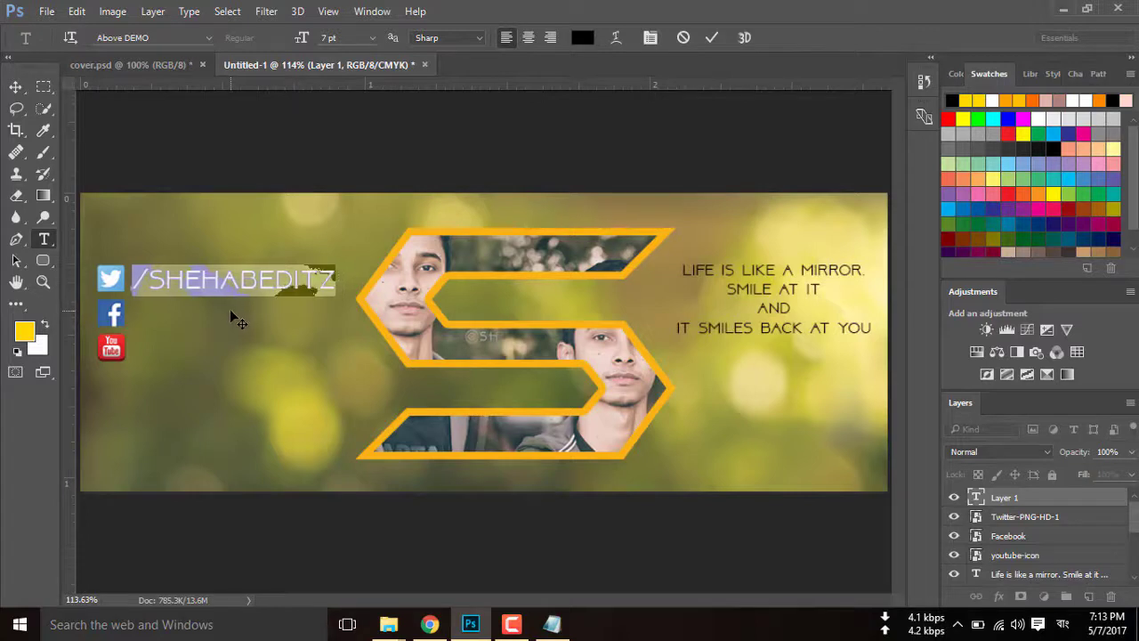
{"action": "left_click", "coordinate": [712, 37]}
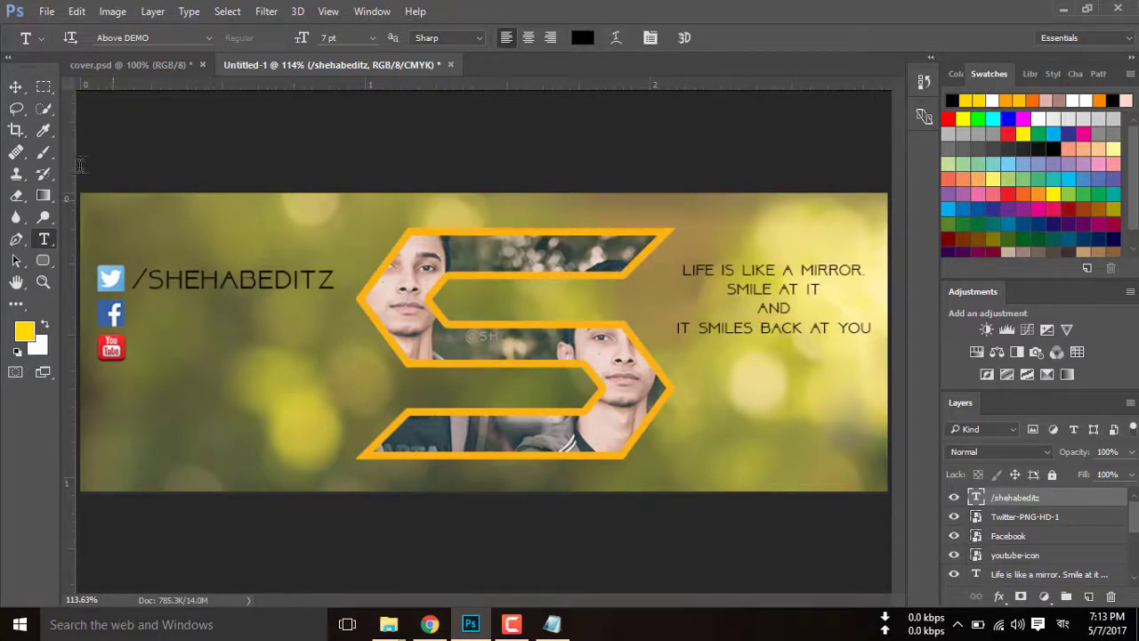
{"action": "left_click", "coordinate": [15, 87]}
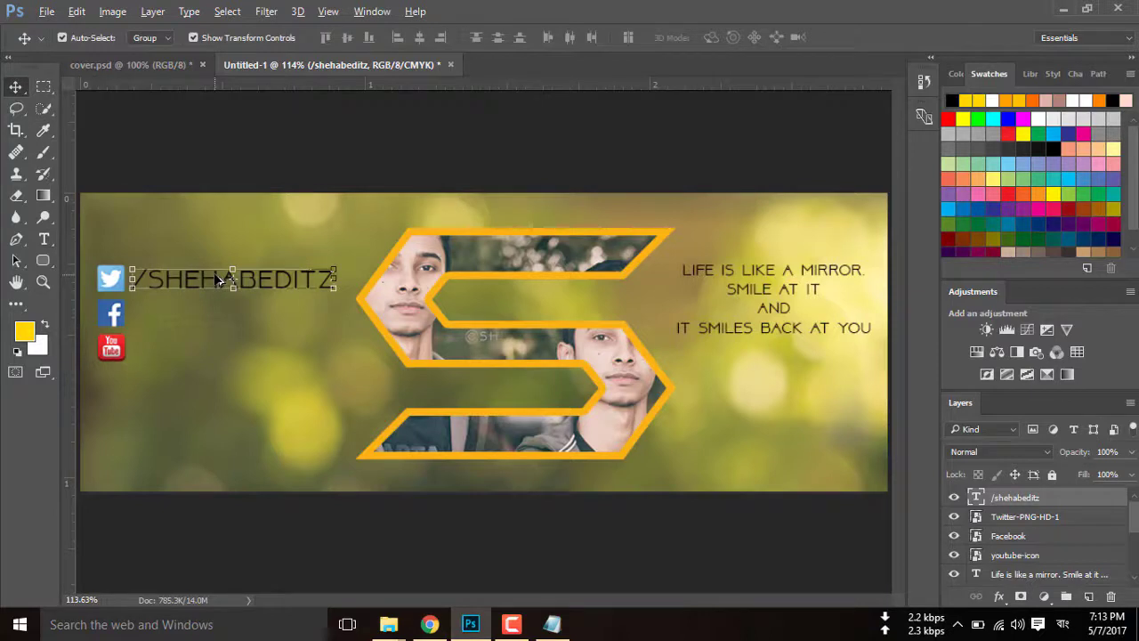
Step: Duplicate the channel handle text beside the Facebook and YouTube icons
{"action": "left_click_drag", "start_coordinate": [218, 279], "coordinate": [222, 349]}
{"action": "left_click", "coordinate": [198, 409]}
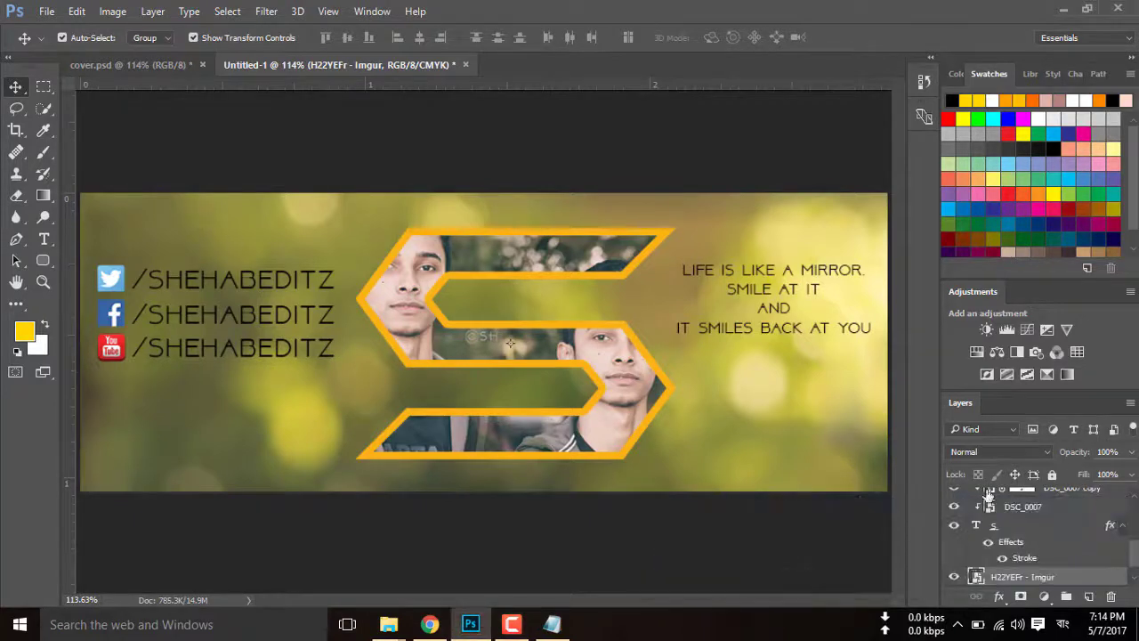
{"action": "scroll", "coordinate": [1051, 539], "scroll_direction": "up", "scroll_amount": 5}
Step: Scale the three icon-and-handle rows together to about 84% and move them up
{"action": "left_click", "coordinate": [1034, 498]}
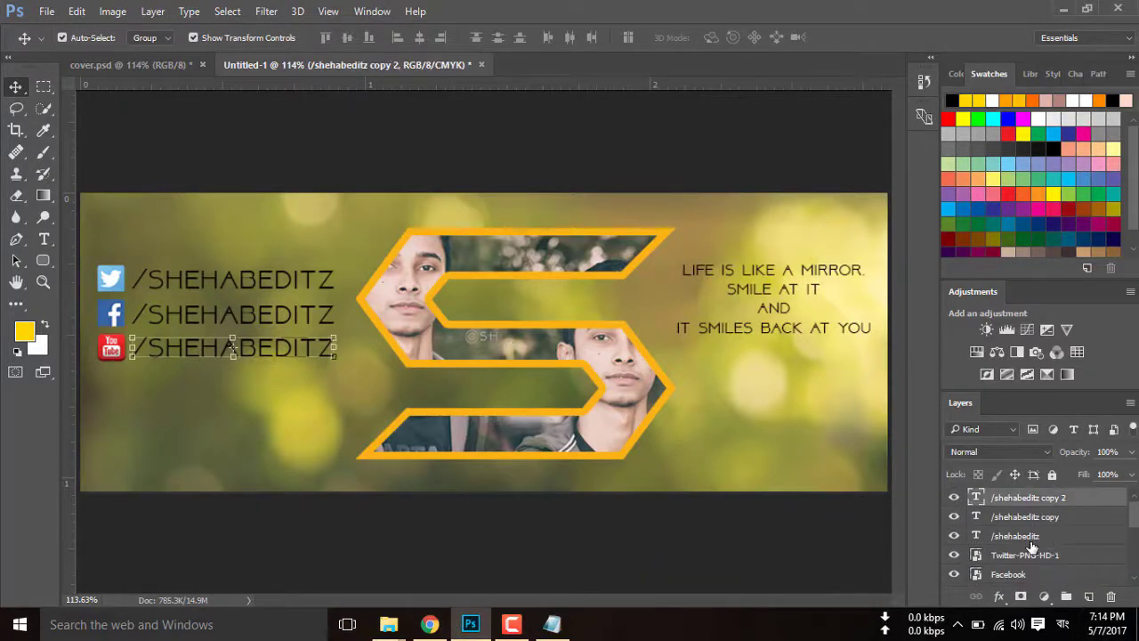
{"action": "scroll", "coordinate": [1029, 561], "scroll_direction": "down", "scroll_amount": 1}
{"action": "left_click", "coordinate": [1019, 574], "text": "shift"}
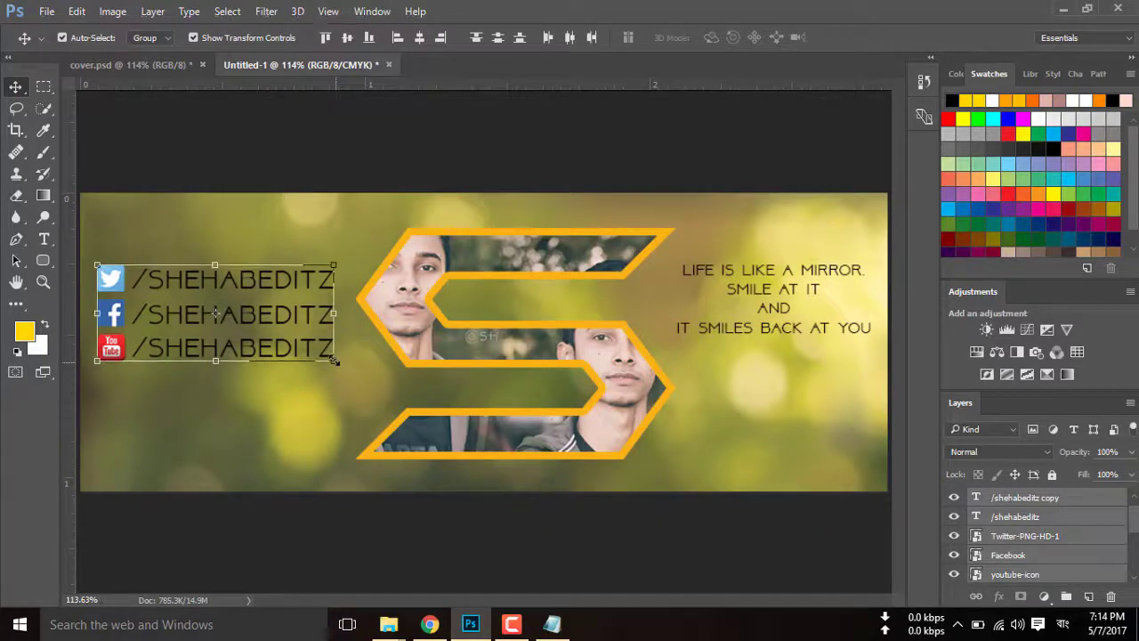
{"action": "left_click_drag", "start_coordinate": [335, 363], "coordinate": [317, 351]}
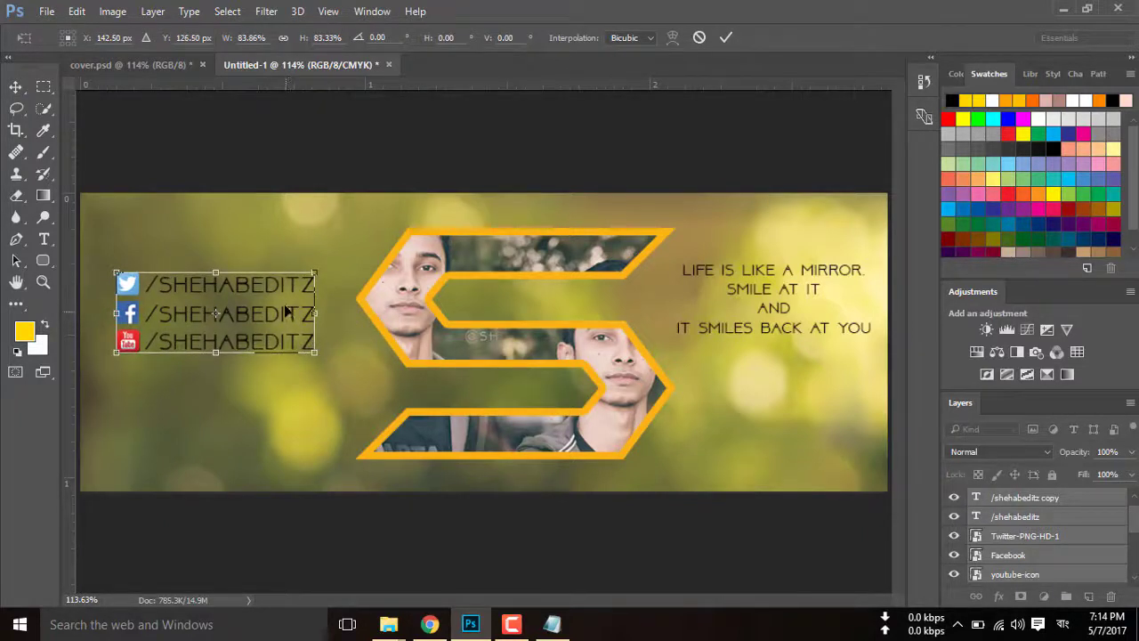
{"action": "left_click_drag", "start_coordinate": [289, 316], "coordinate": [282, 308]}
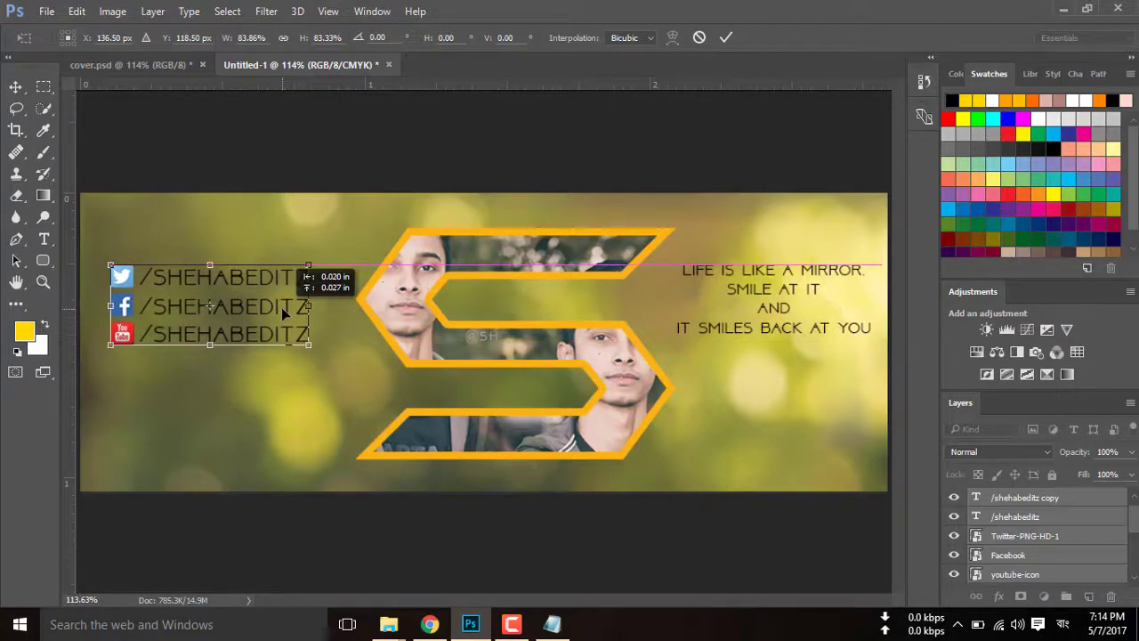
{"action": "left_click", "coordinate": [726, 38]}
{"action": "left_click", "coordinate": [290, 153]}
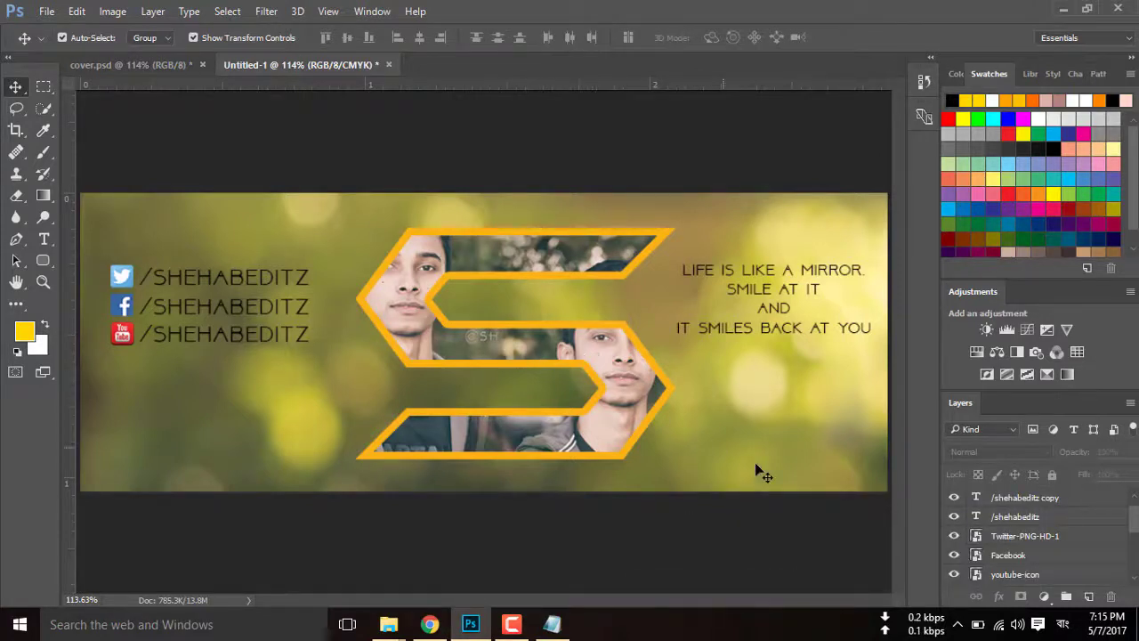
Step: Select the DSC_0007 photo layer and the Clone Stamp tool
{"action": "scroll", "coordinate": [1003, 536], "scroll_direction": "down", "scroll_amount": 2}
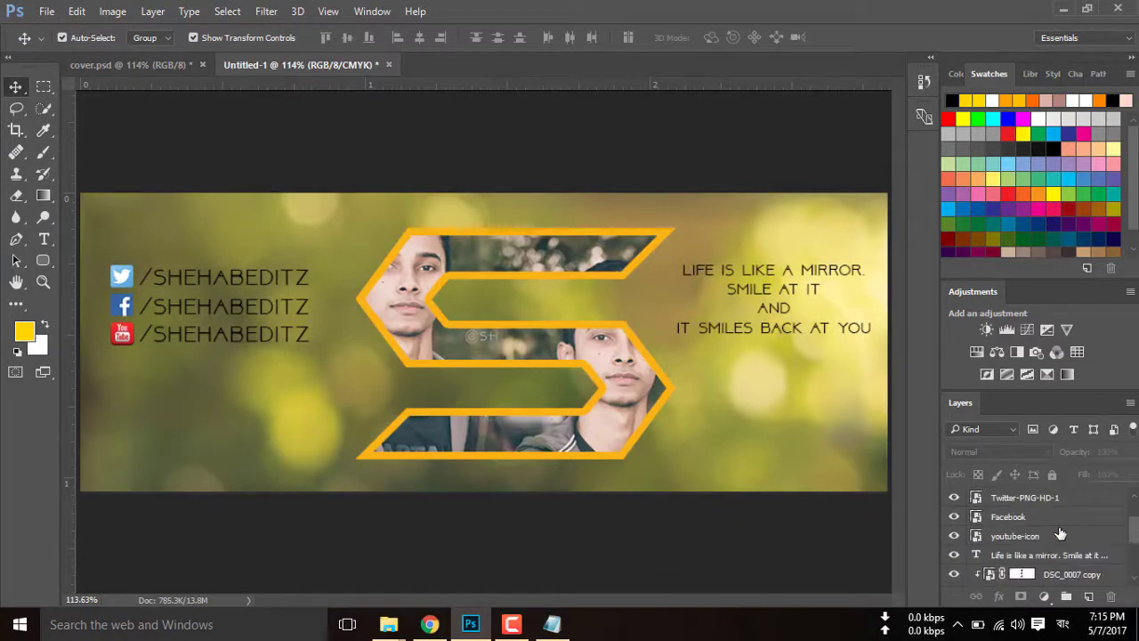
{"action": "left_click", "coordinate": [780, 409]}
{"action": "key", "text": "s"}
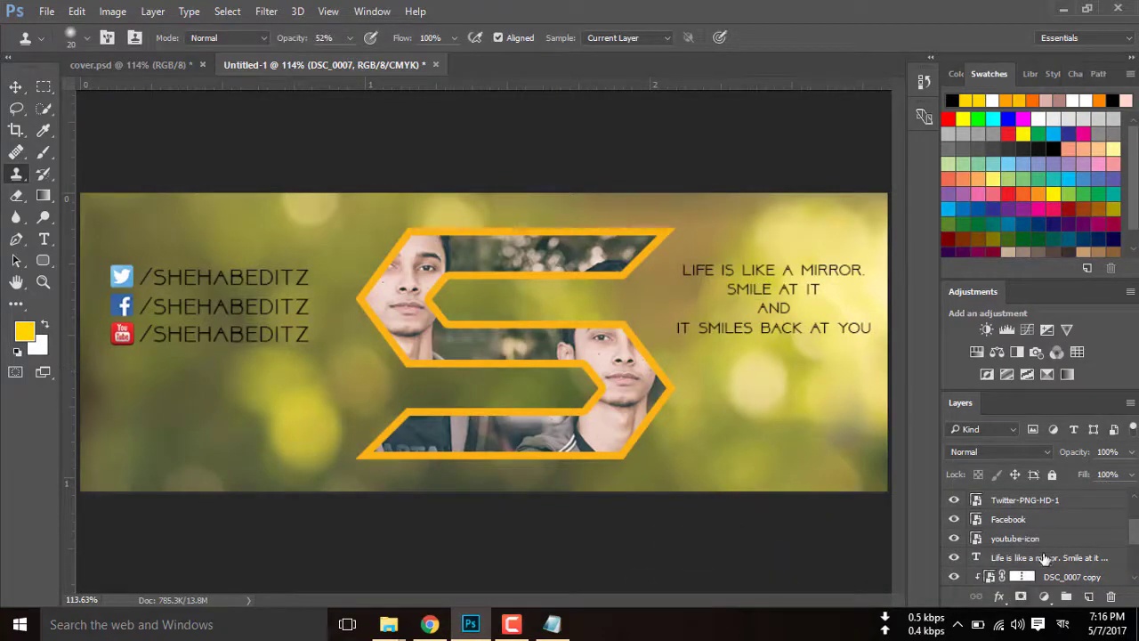
Step: Select the 'Life is like a mirror' quote layer with the Horizontal Type tool
{"action": "scroll", "coordinate": [1047, 556], "scroll_direction": "down", "scroll_amount": 1}
{"action": "left_click", "coordinate": [1011, 540]}
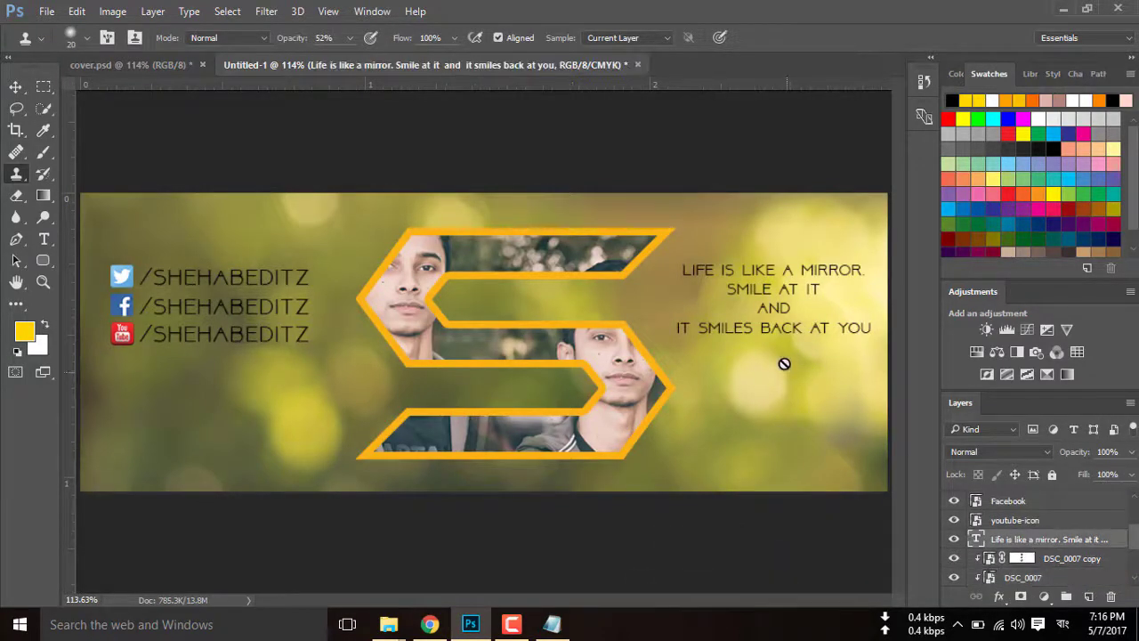
{"action": "left_click", "coordinate": [47, 243]}
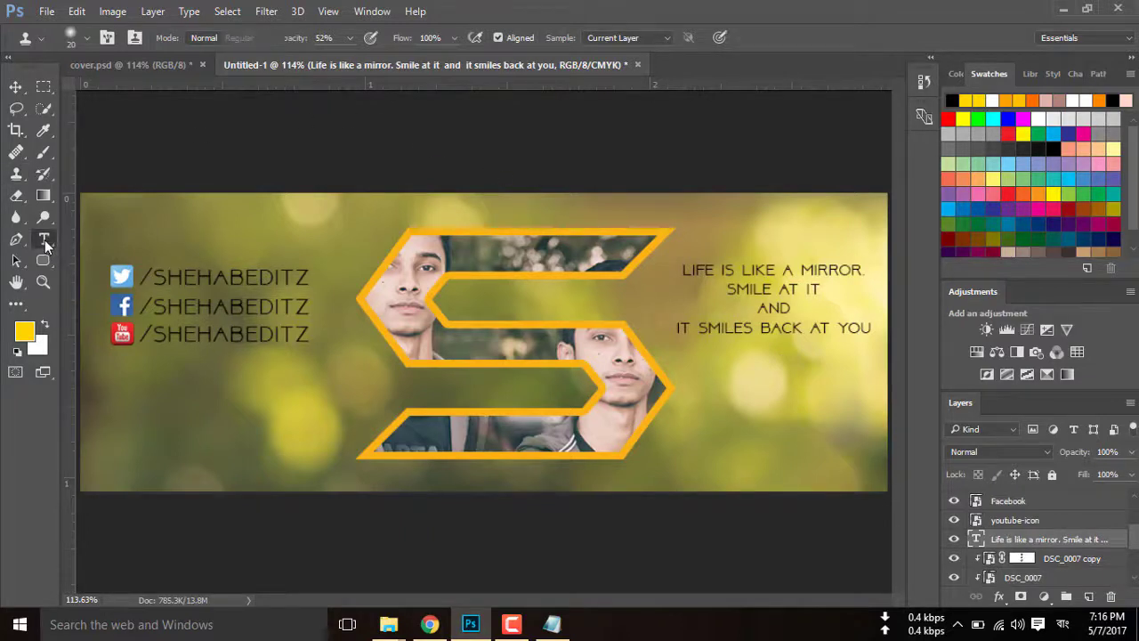
Step: Set the leading of all the quote text to 9 pt
{"action": "left_click", "coordinate": [650, 39]}
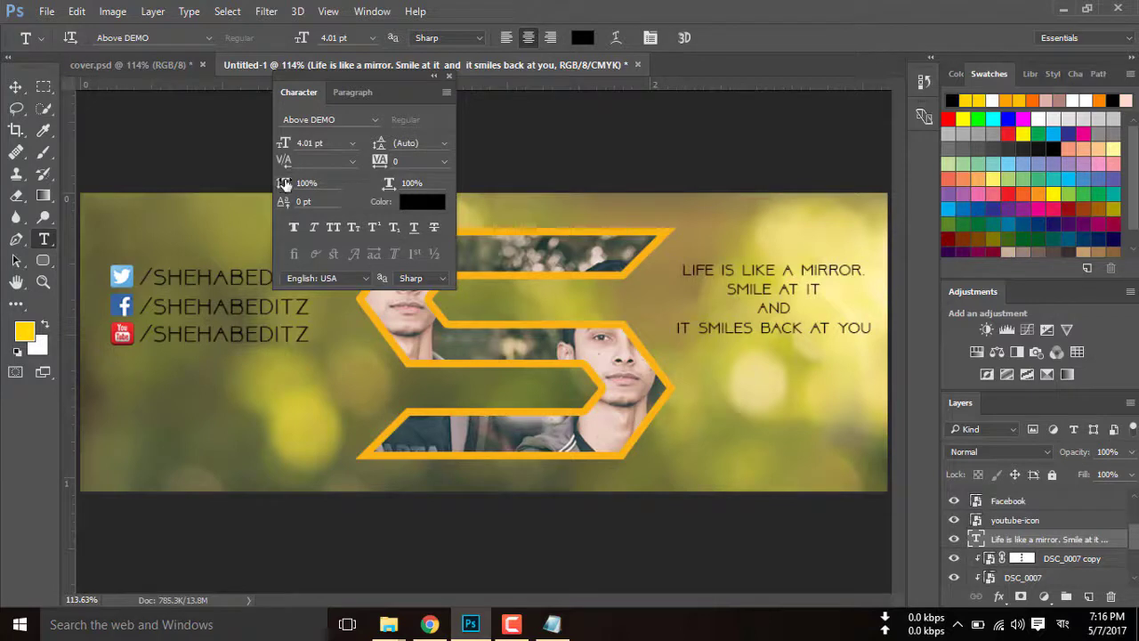
{"action": "left_click_drag", "start_coordinate": [283, 183], "coordinate": [321, 185]}
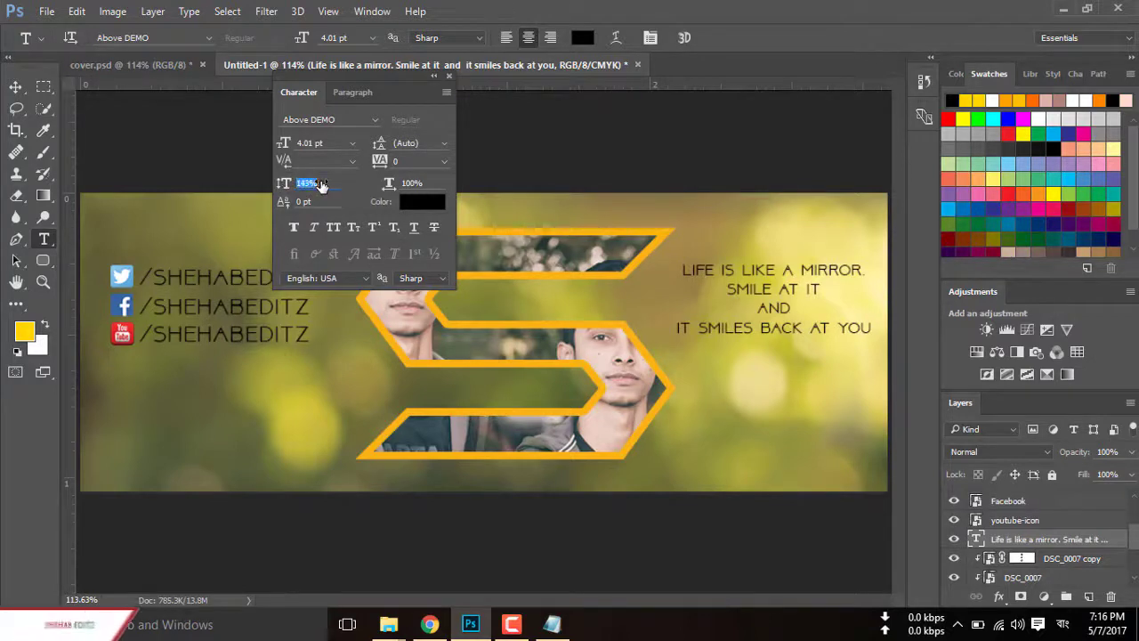
{"action": "key", "text": "Return"}
{"action": "left_click", "coordinate": [741, 286]}
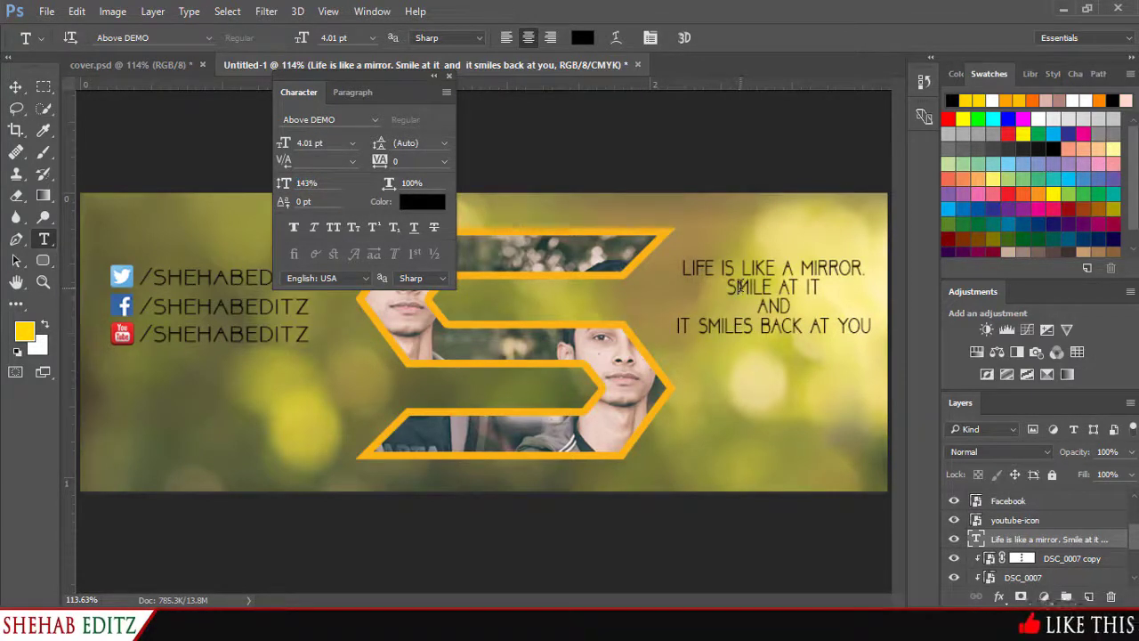
{"action": "left_click", "coordinate": [753, 290]}
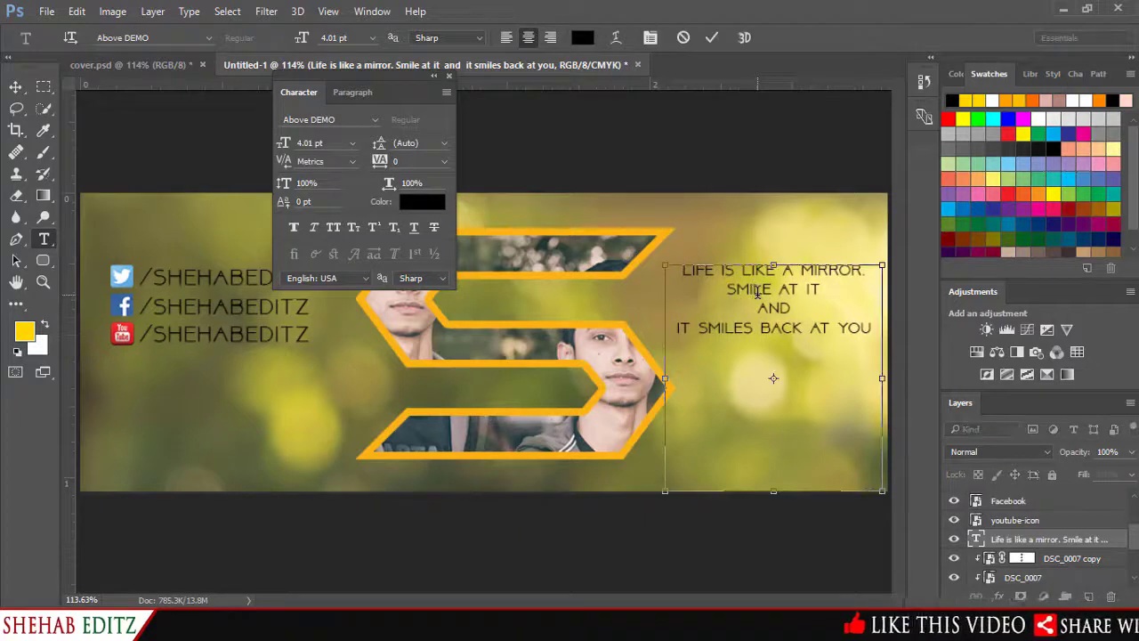
{"action": "key", "text": "ctrl+a"}
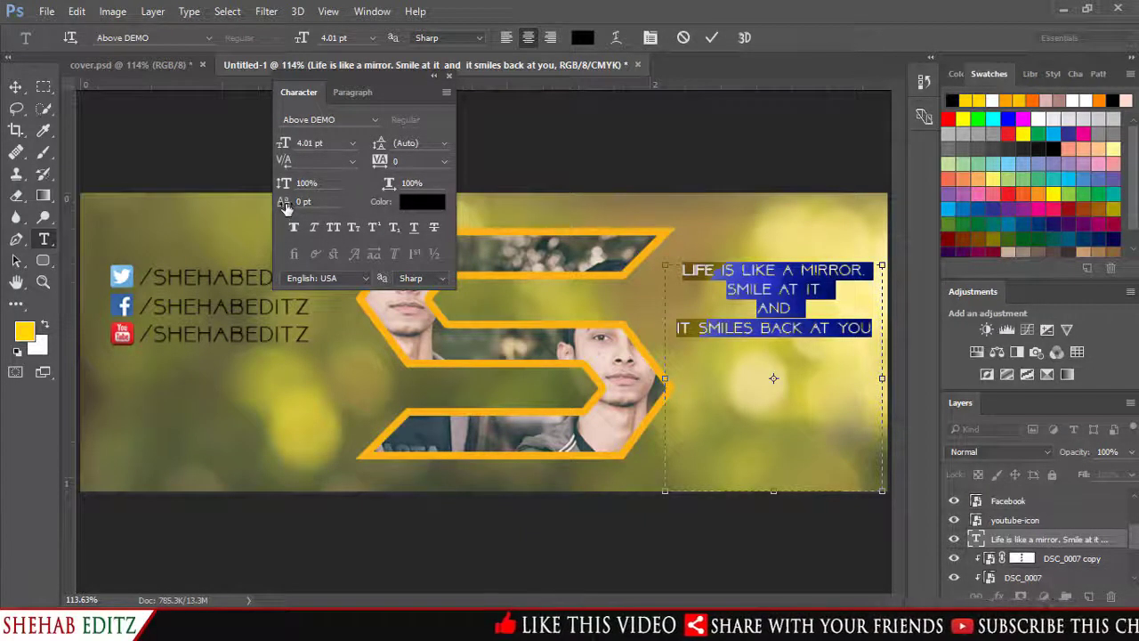
{"action": "left_click_drag", "start_coordinate": [380, 144], "coordinate": [385, 147]}
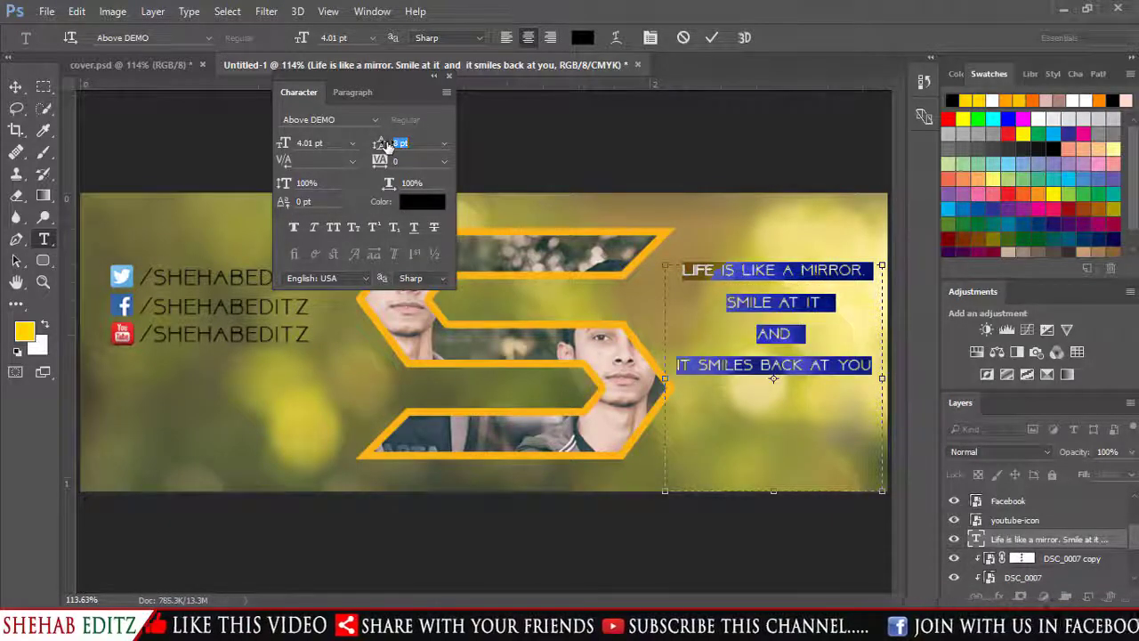
{"action": "left_click_drag", "start_coordinate": [388, 147], "coordinate": [388, 145]}
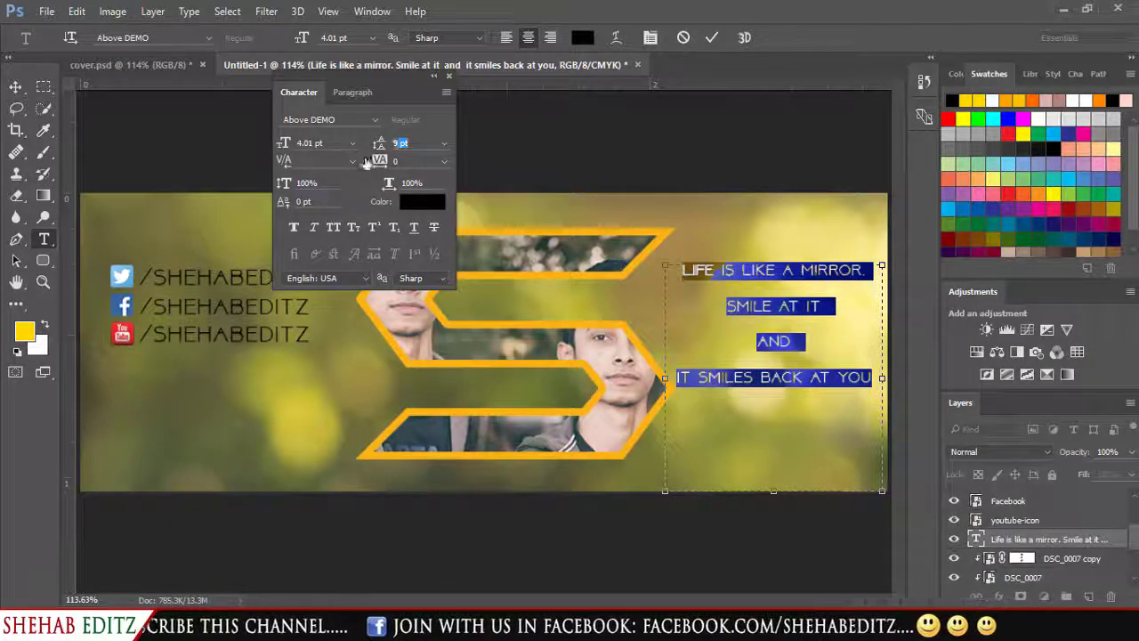
{"action": "left_click", "coordinate": [712, 37]}
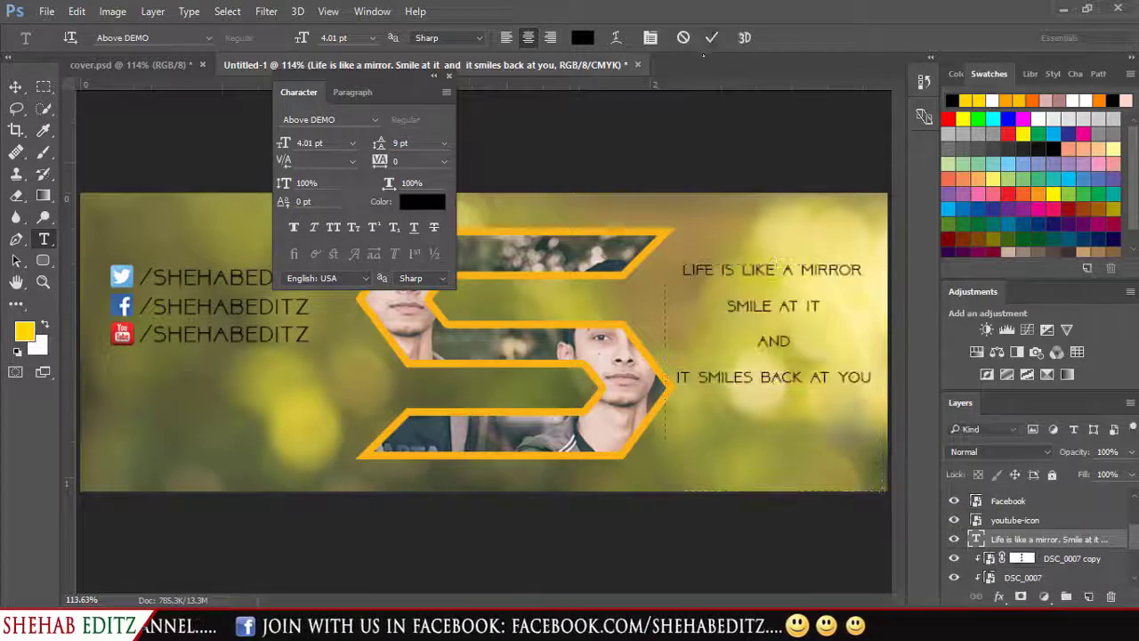
{"action": "left_click", "coordinate": [449, 75]}
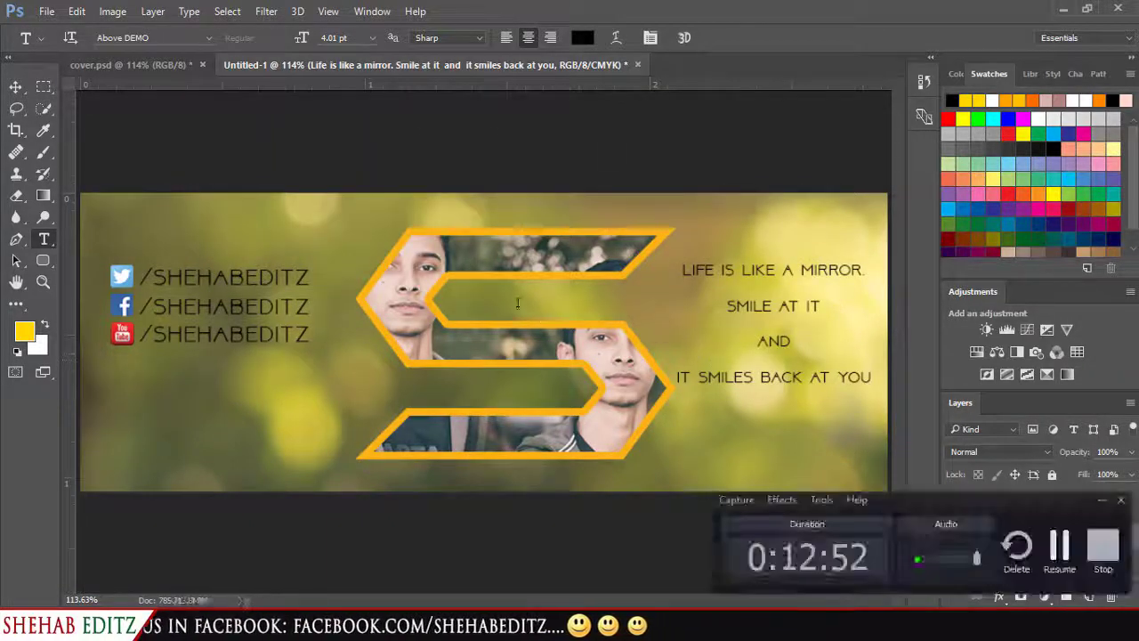
Step: Apply Faux Bold to all the quote text
{"action": "left_click", "coordinate": [726, 270]}
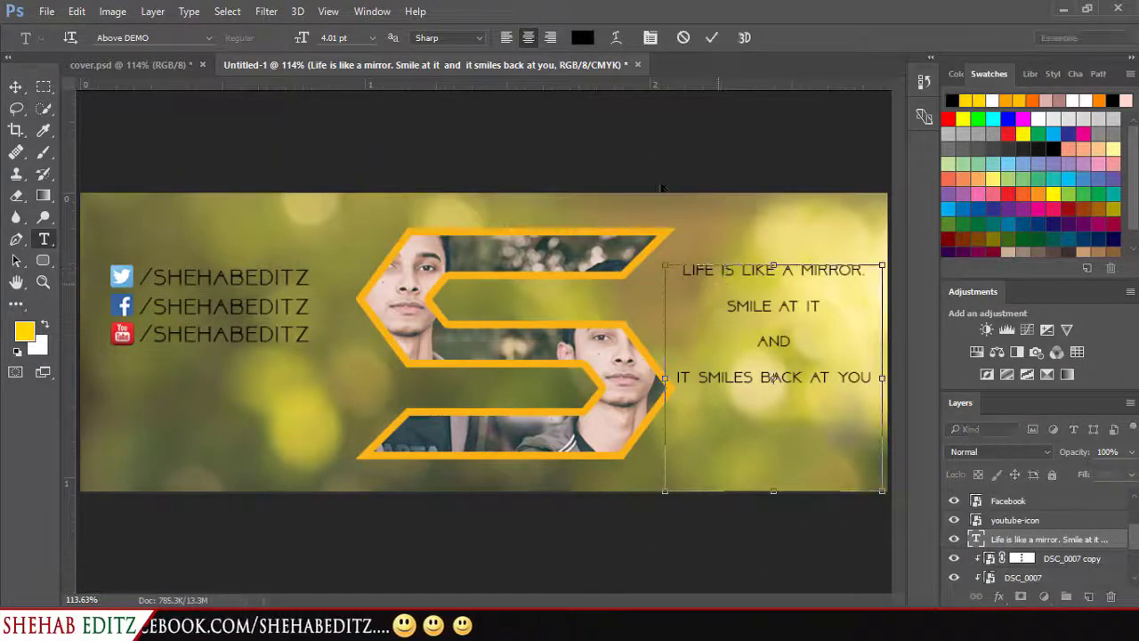
{"action": "key", "text": "ctrl+a"}
{"action": "left_click", "coordinate": [650, 37]}
{"action": "left_click", "coordinate": [295, 228]}
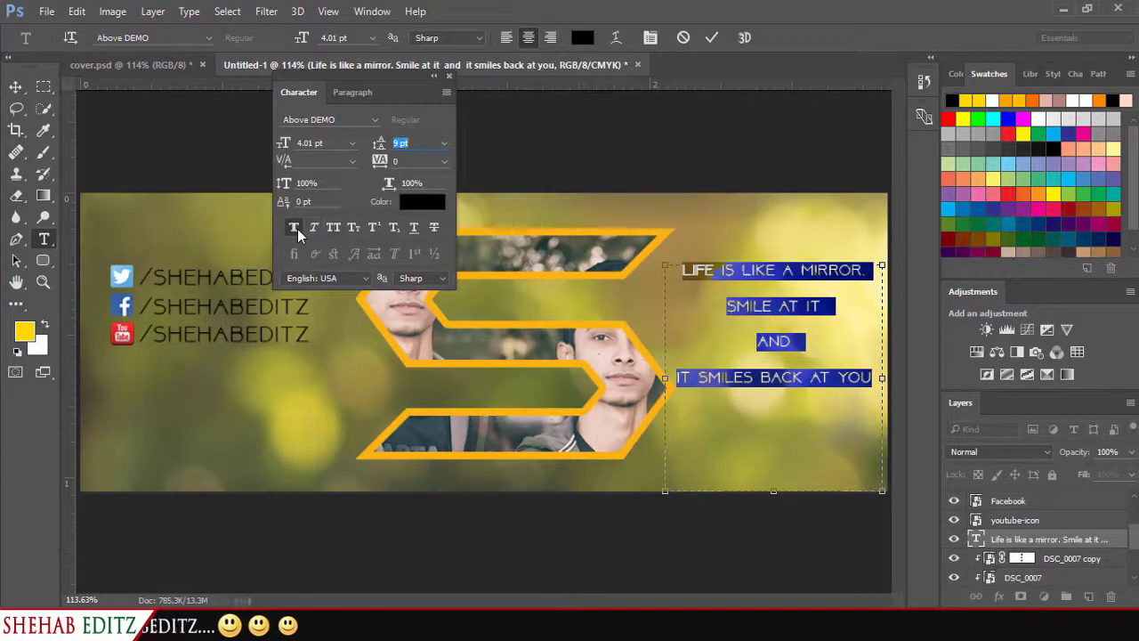
{"action": "left_click", "coordinate": [448, 76]}
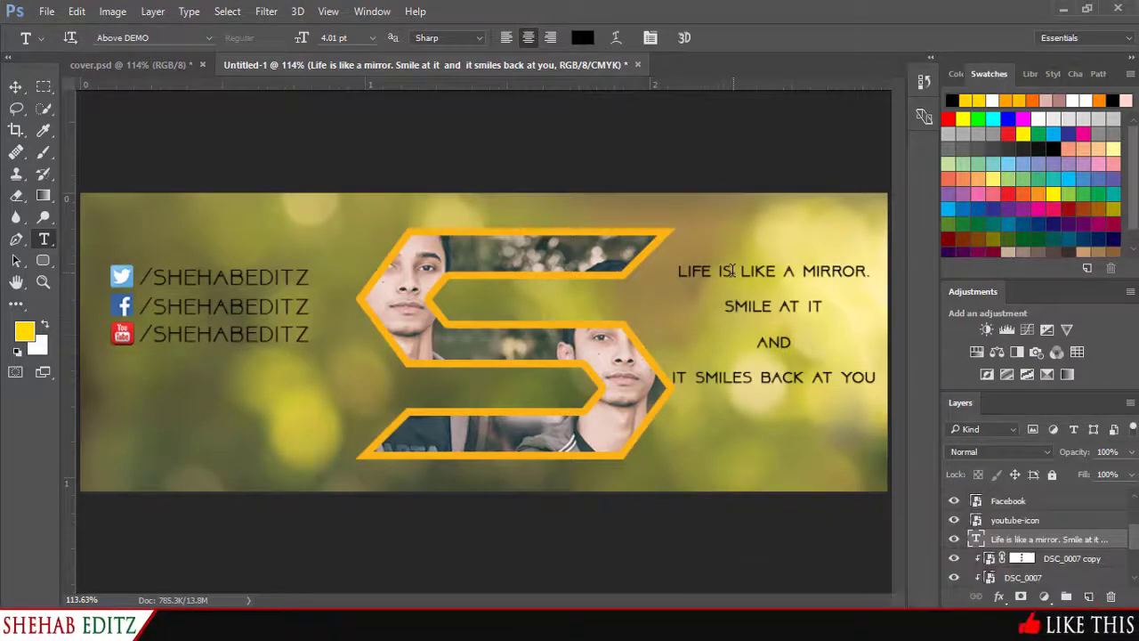
{"action": "key", "text": "ctrl+a"}
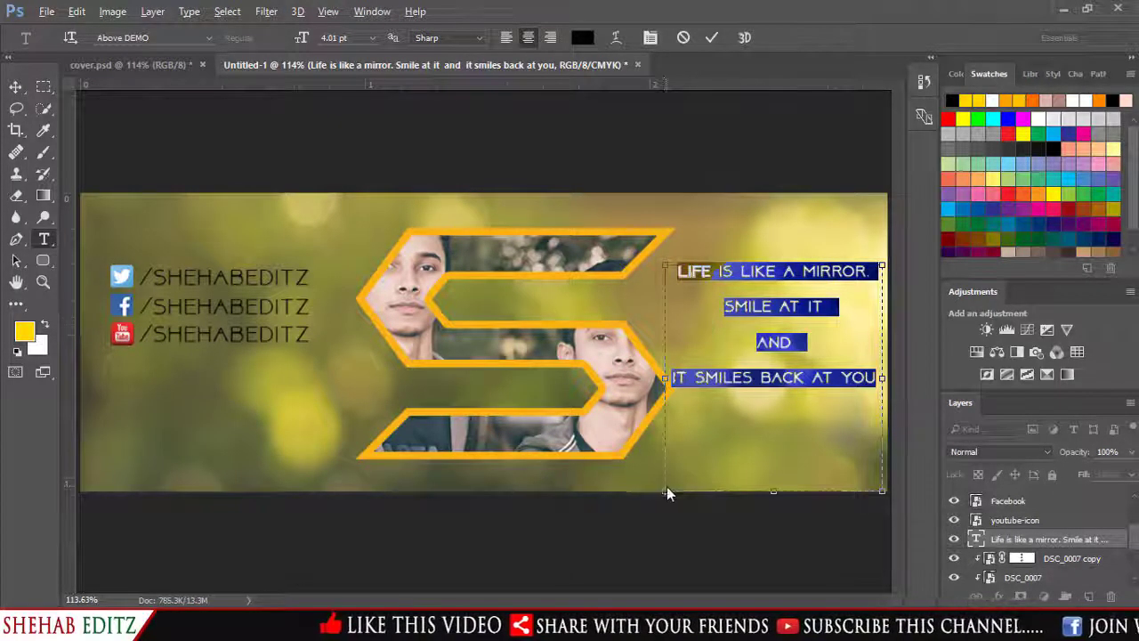
Step: Scale the quote block to 91.43% and nudge it slightly upward
{"action": "left_click", "coordinate": [712, 37]}
{"action": "key", "text": "ctrl+t"}
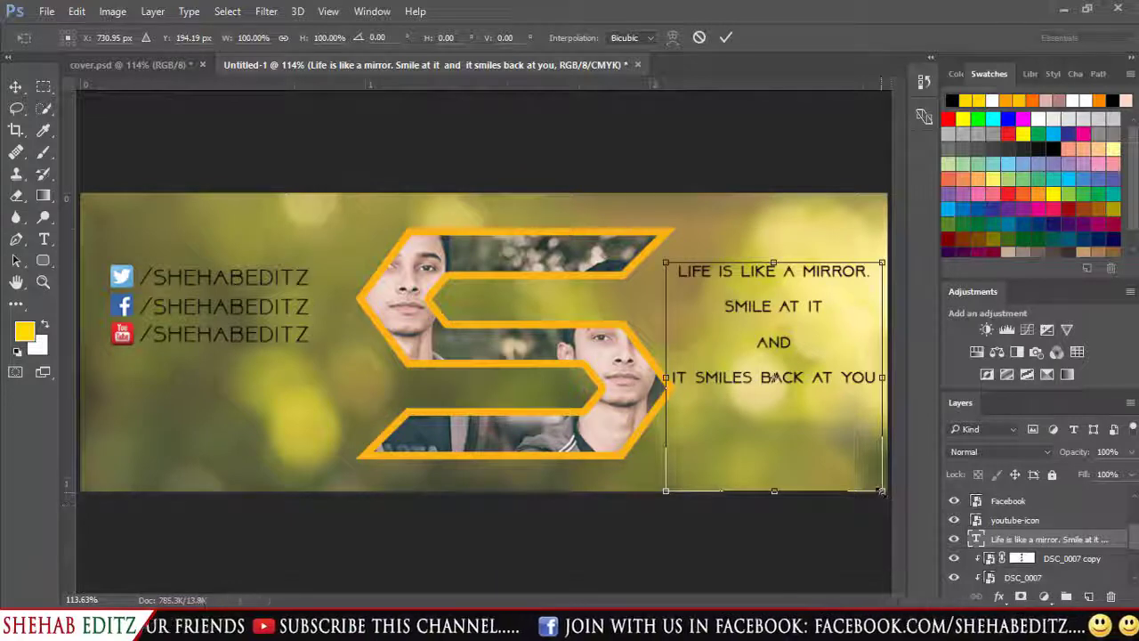
{"action": "left_click_drag", "start_coordinate": [881, 489], "coordinate": [869, 481]}
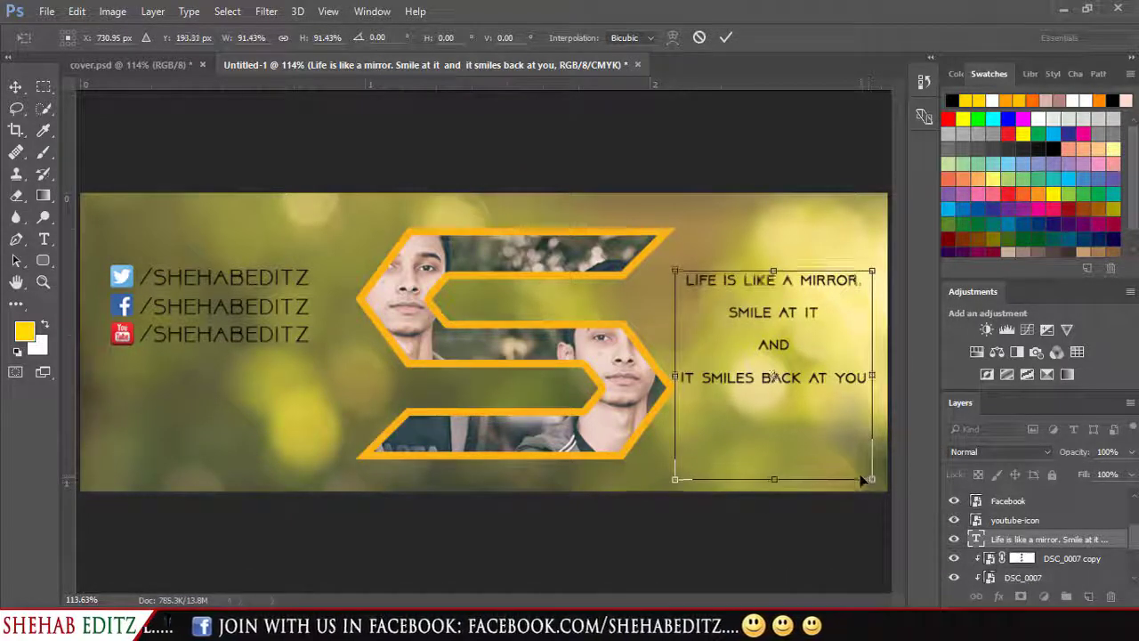
{"action": "key", "text": "Up"}
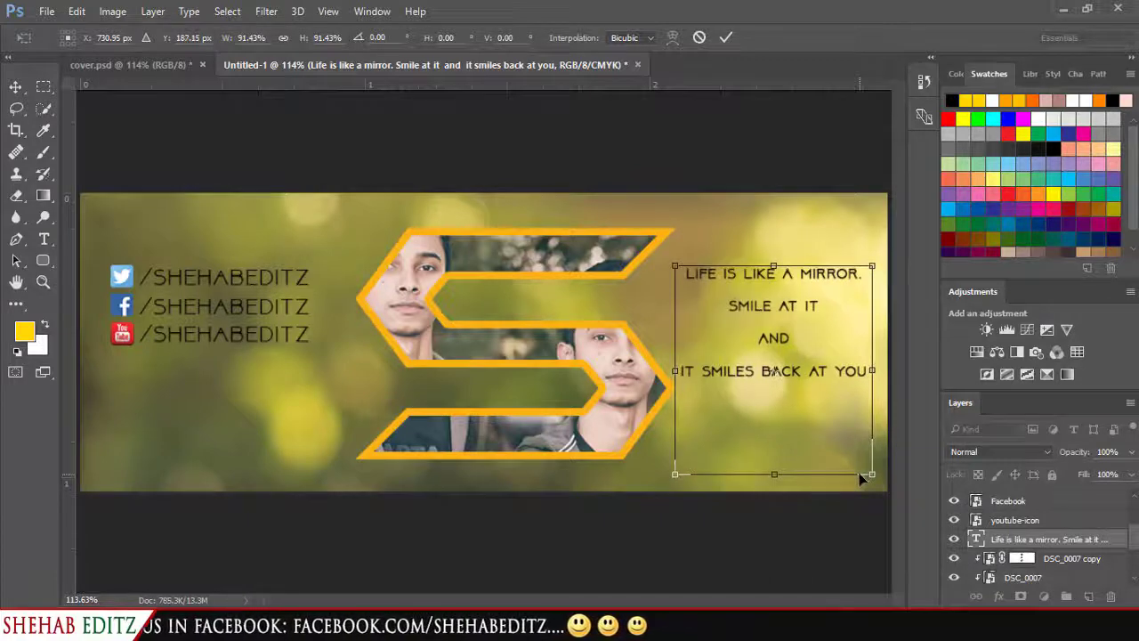
{"action": "left_click", "coordinate": [726, 37]}
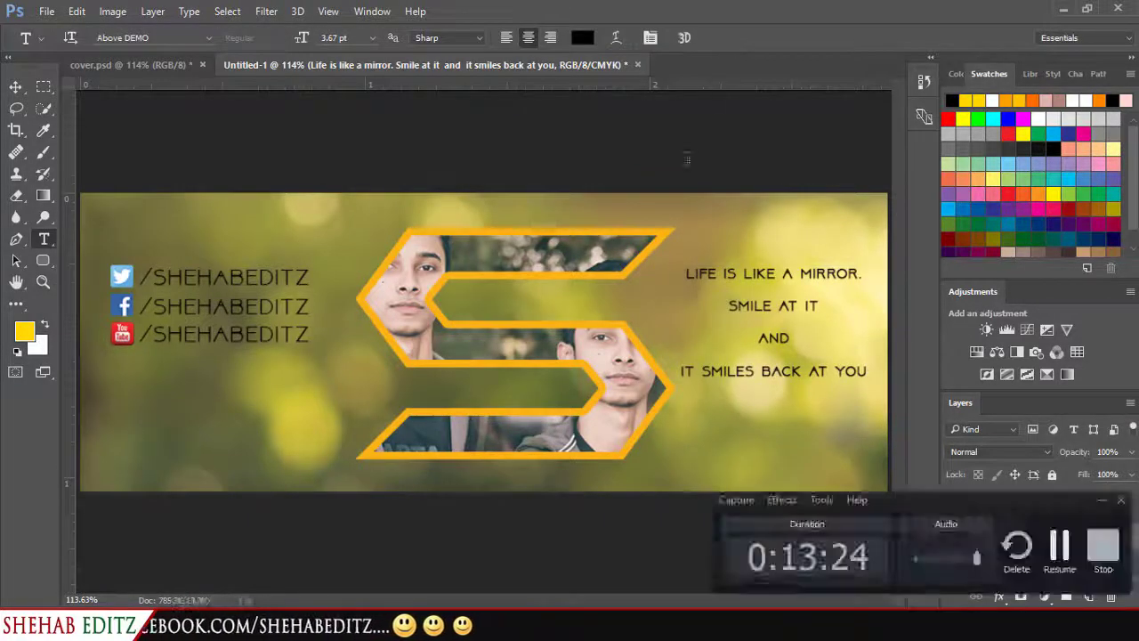
{"action": "left_click", "coordinate": [46, 12]}
Step: Save the cover as a maximum-quality JPEG named 'Facebook Banner Photos'
{"action": "left_click", "coordinate": [110, 189]}
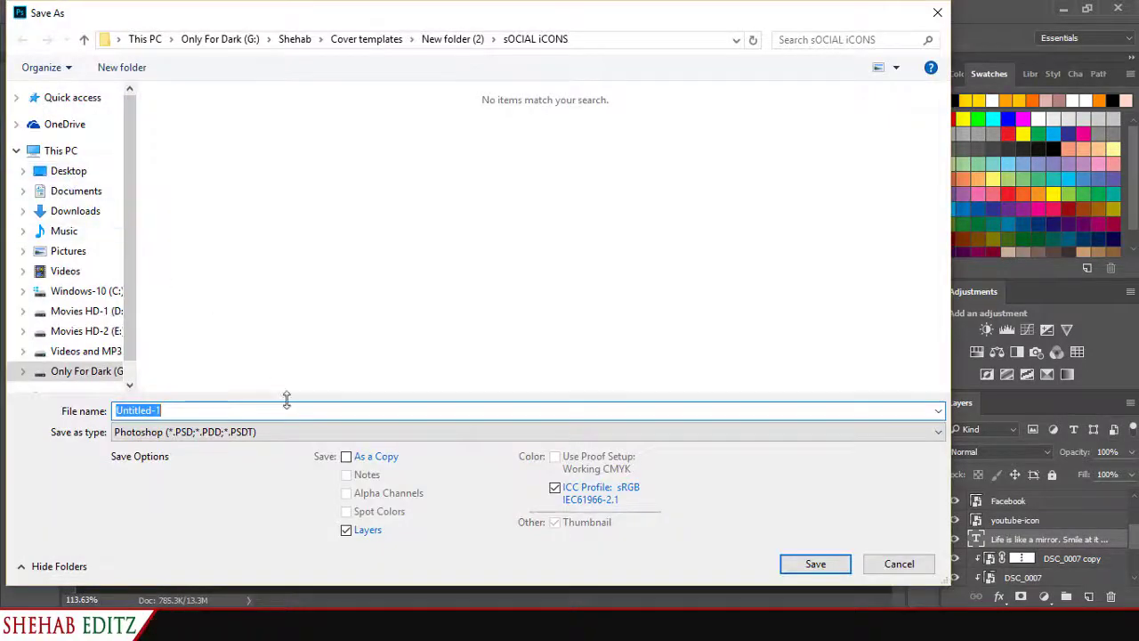
{"action": "left_click", "coordinate": [289, 434]}
{"action": "left_click", "coordinate": [178, 263]}
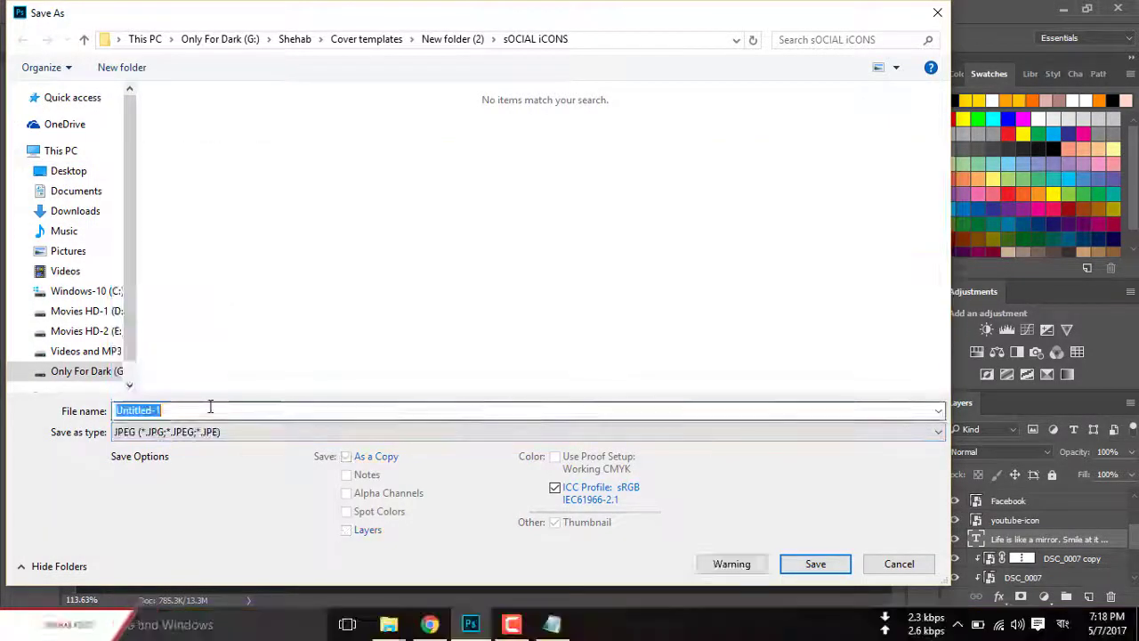
{"action": "type", "text": "Face"}
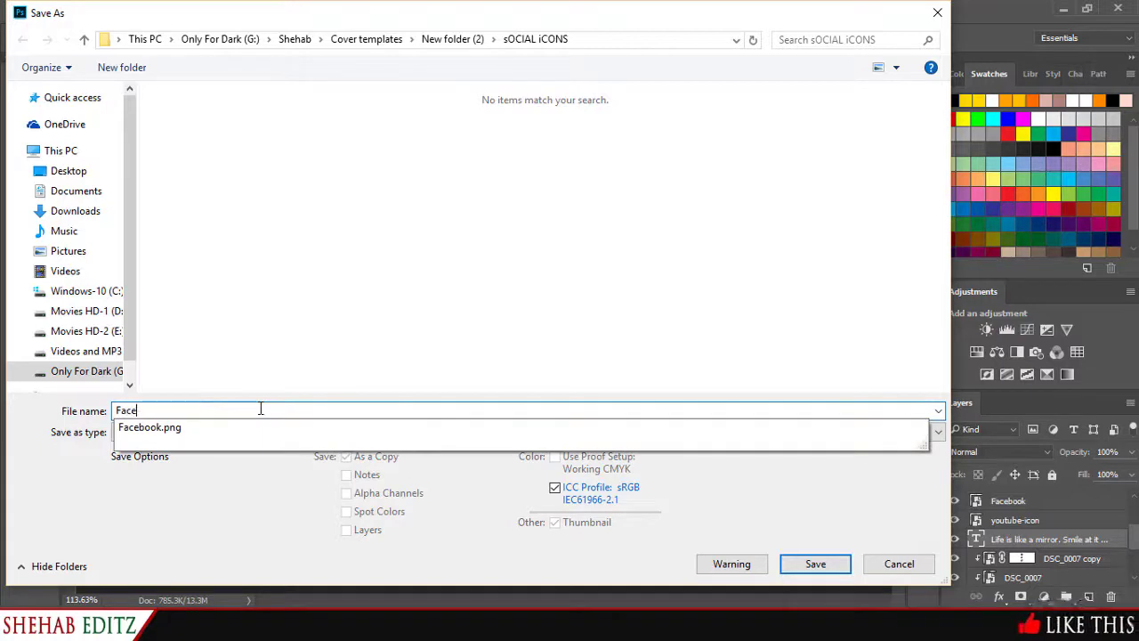
{"action": "type", "text": "book Bann"}
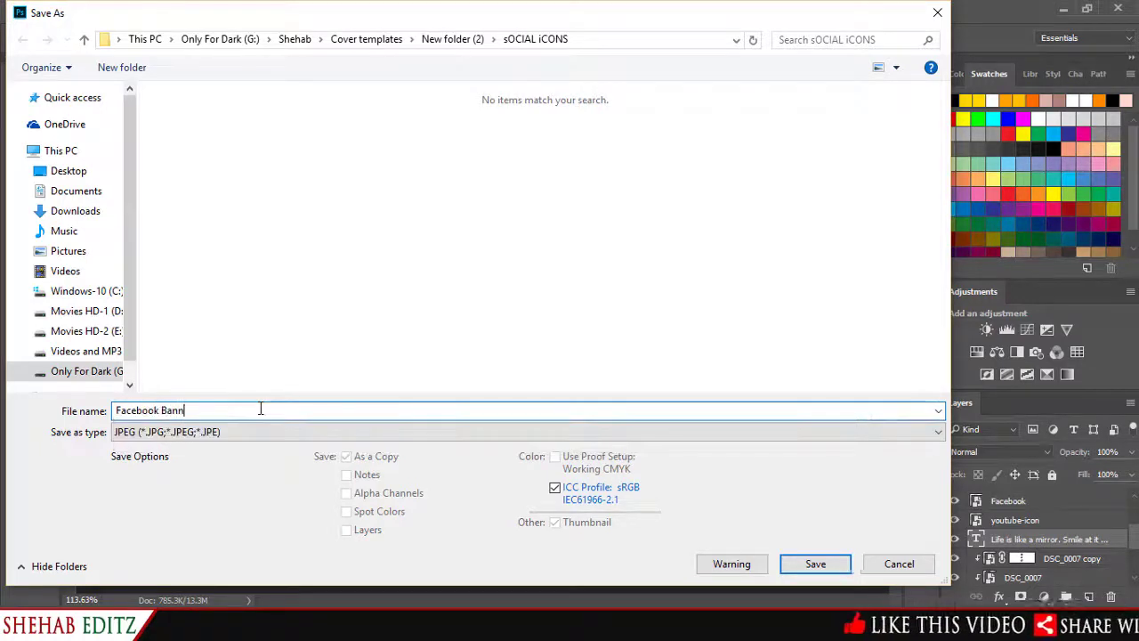
{"action": "type", "text": "er"}
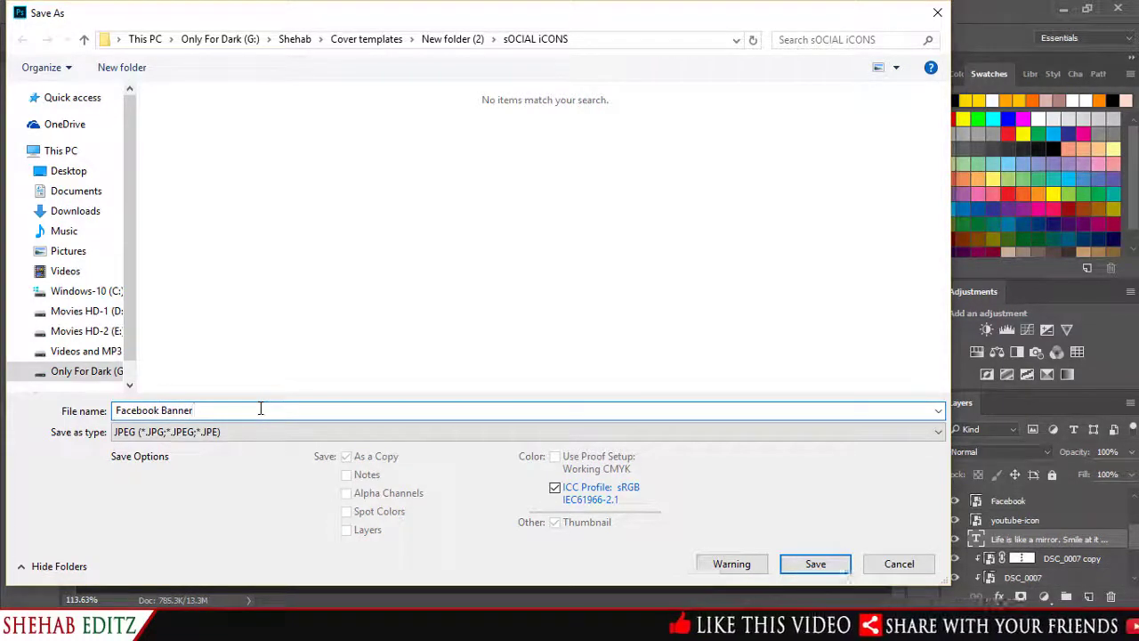
{"action": "type", "text": " Photos"}
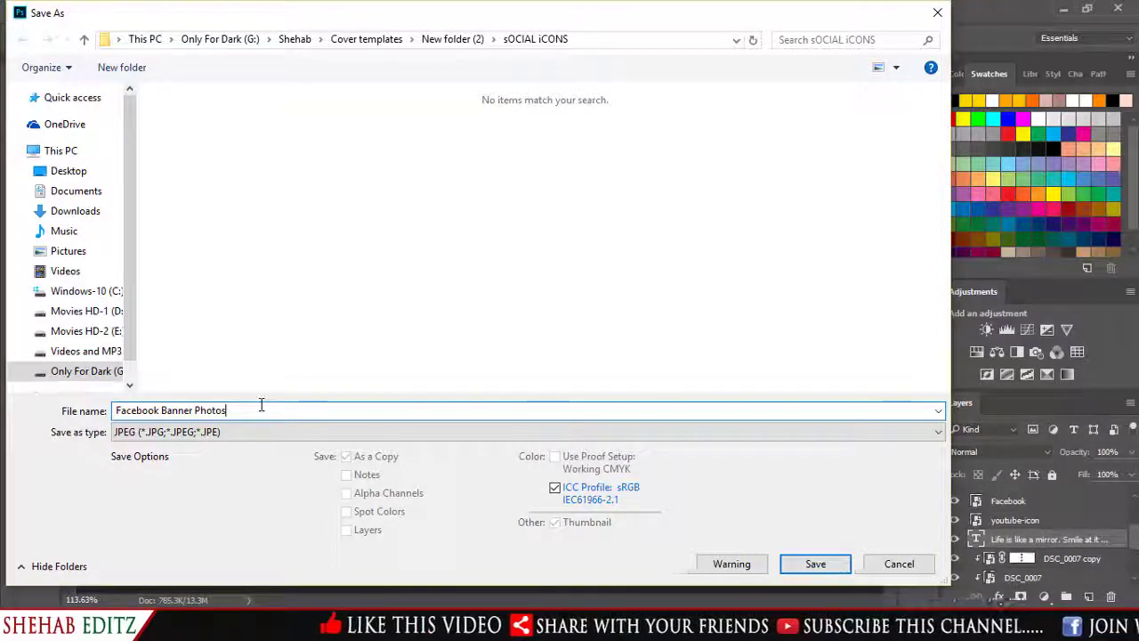
{"action": "left_click", "coordinate": [836, 563]}
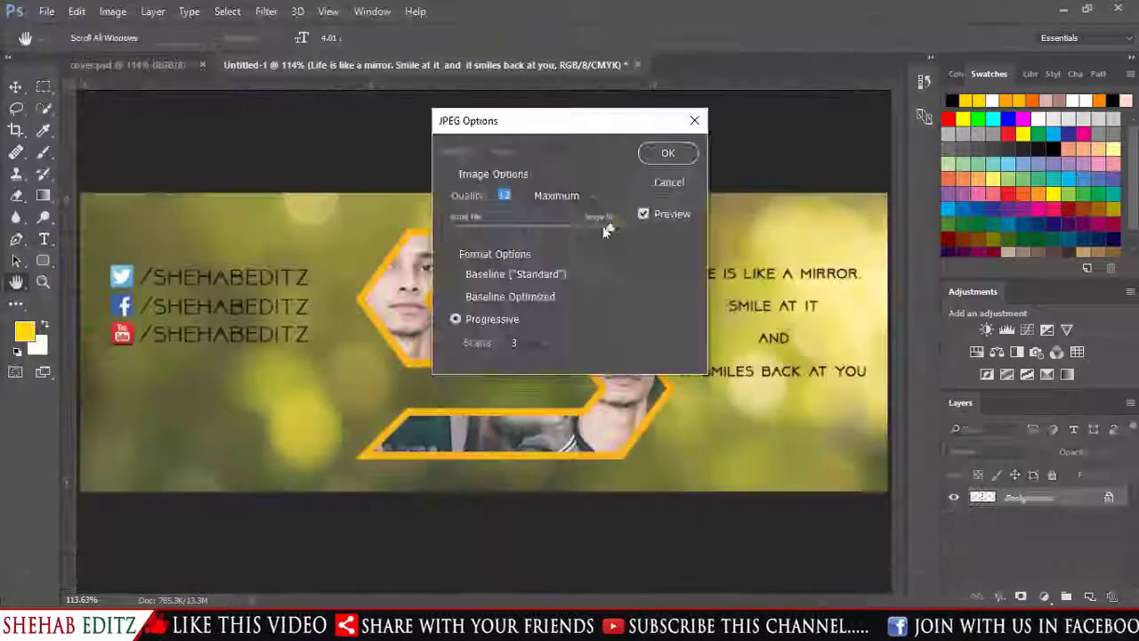
{"action": "left_click", "coordinate": [666, 158]}
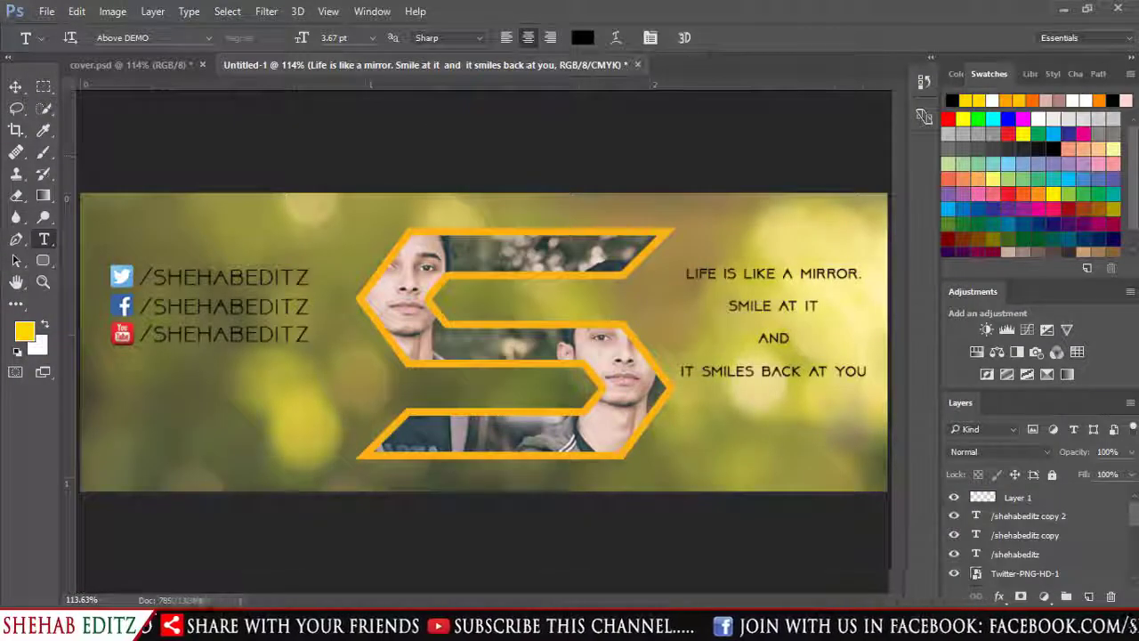